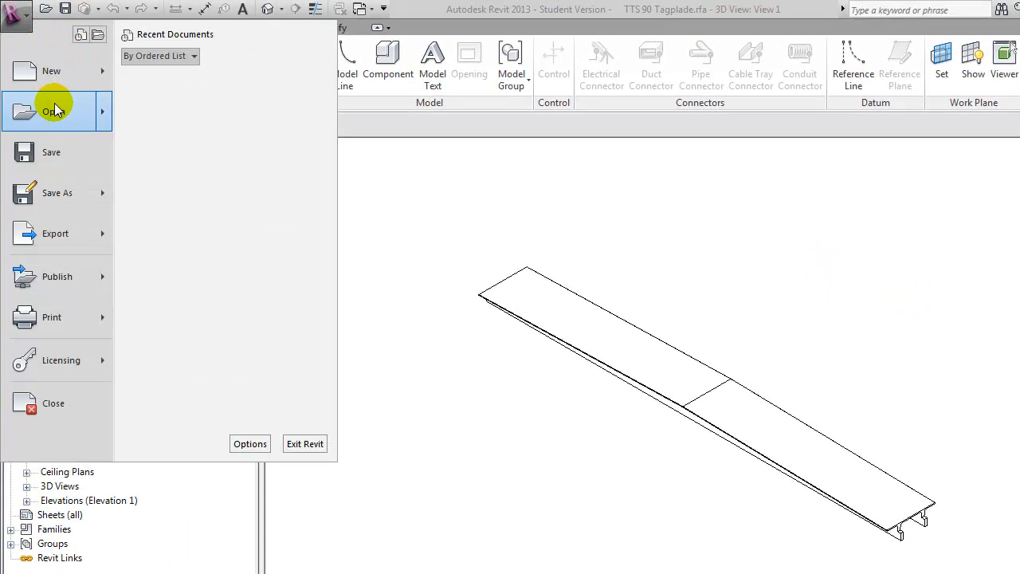
Step: Start a new family from the Metric Profile.rft template
click(75, 76)
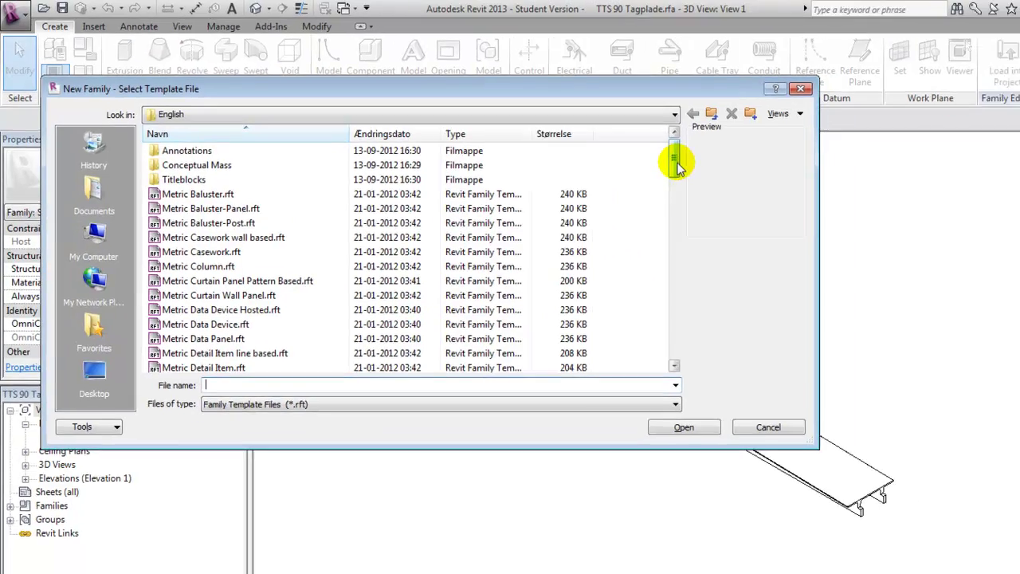
drag(705, 163, 705, 289)
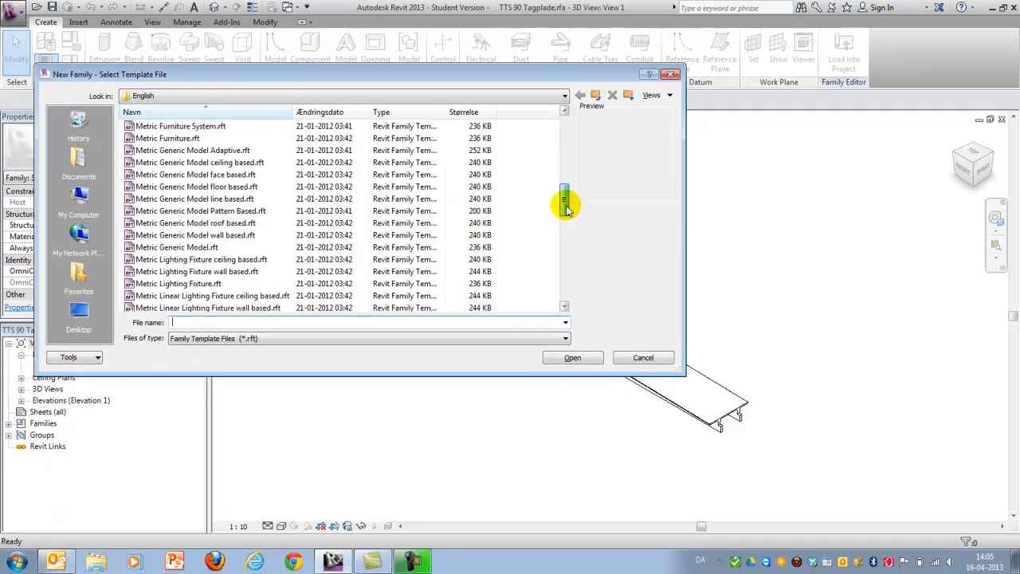
drag(566, 231, 566, 239)
click(163, 248)
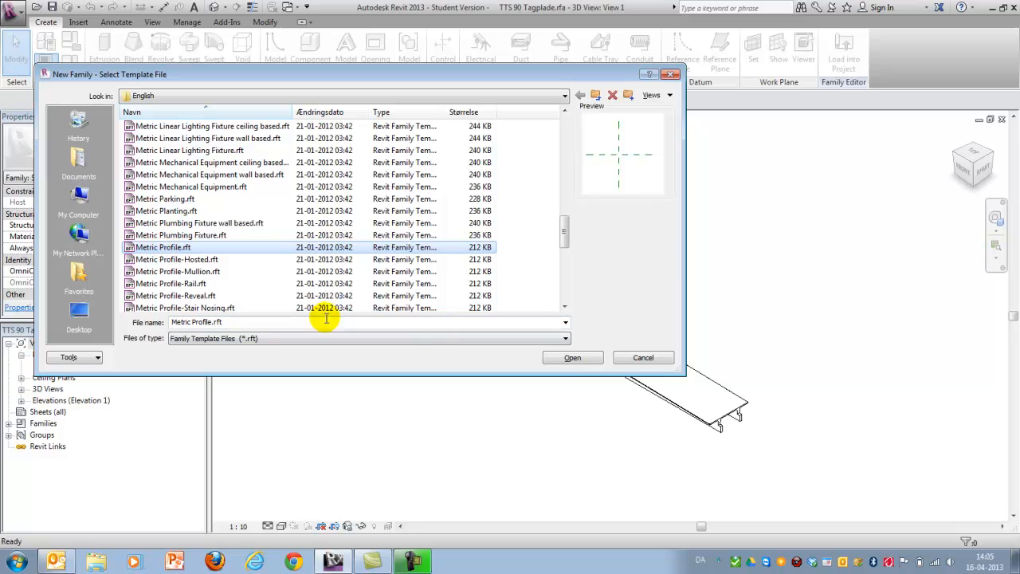
click(572, 358)
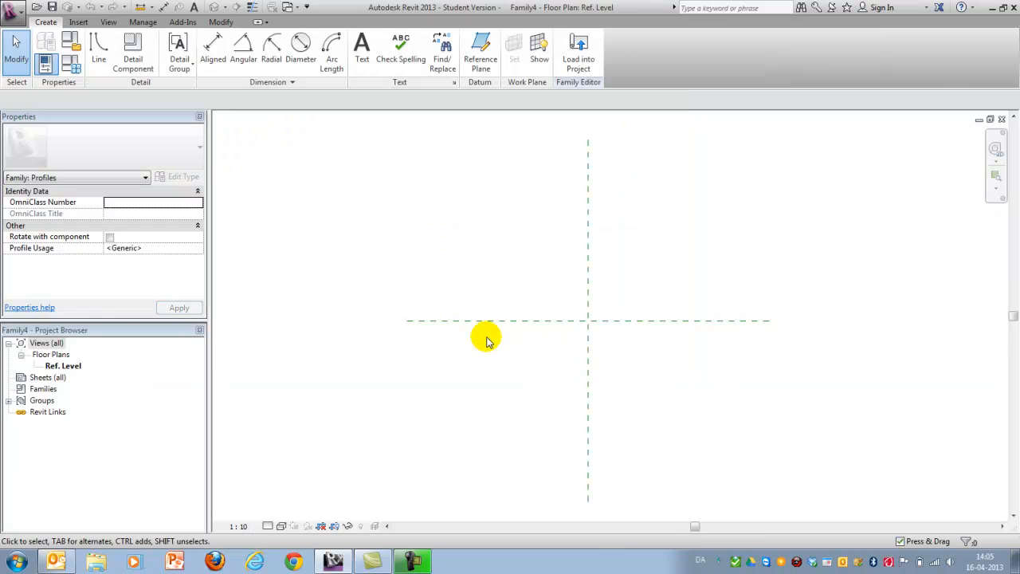
scroll(469, 321, down, 1)
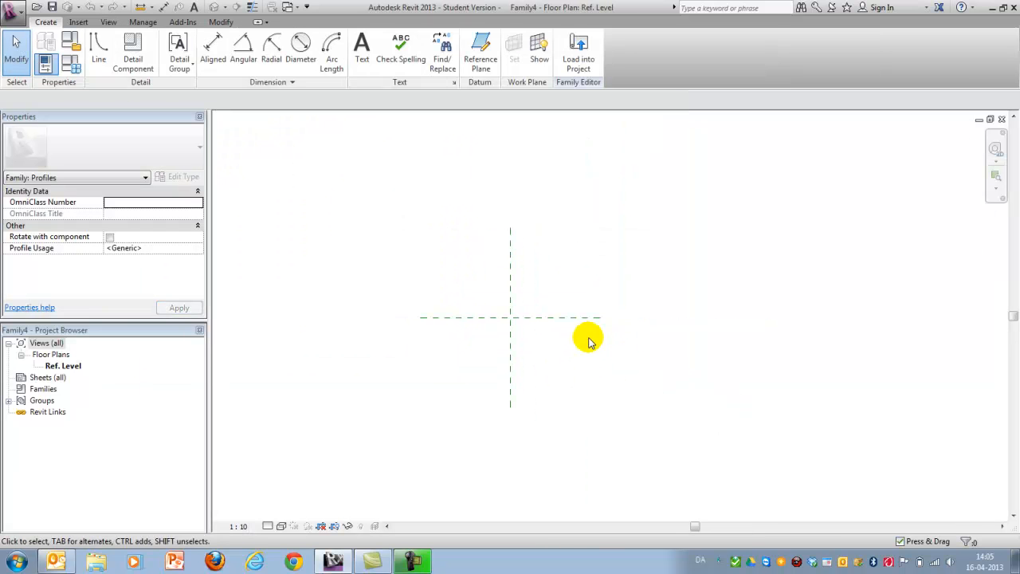
Step: Import the TTS pdf.jpg drawing and place it on the plan, dismissing the image warning
click(79, 22)
click(284, 56)
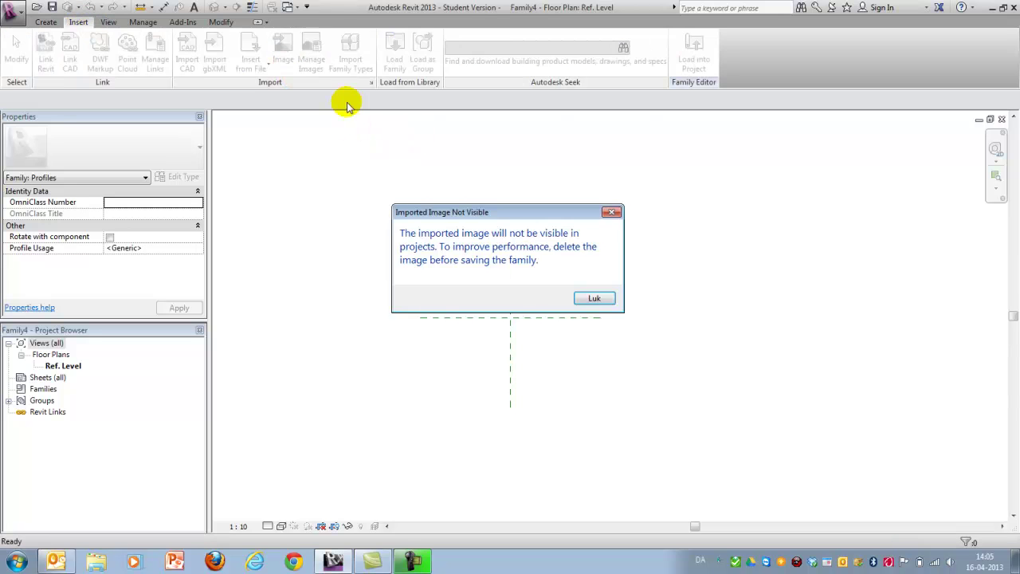
click(606, 297)
click(154, 199)
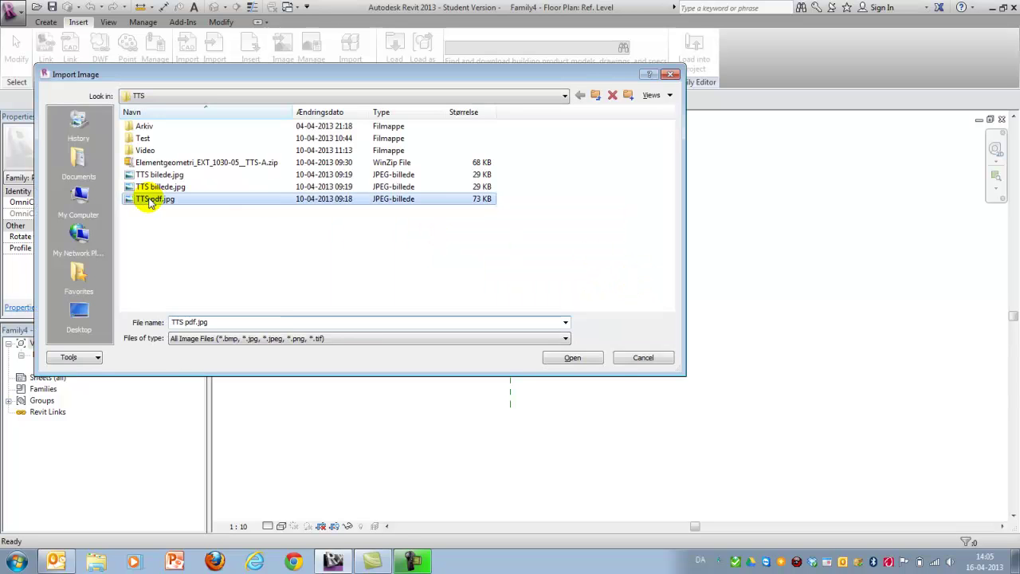
click(572, 357)
click(857, 325)
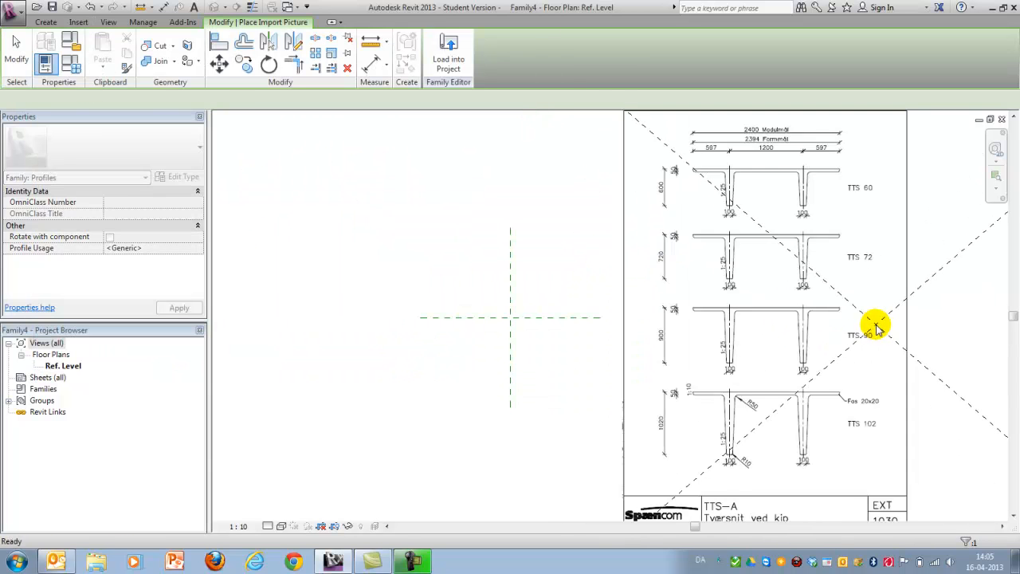
scroll(654, 340, up, 1)
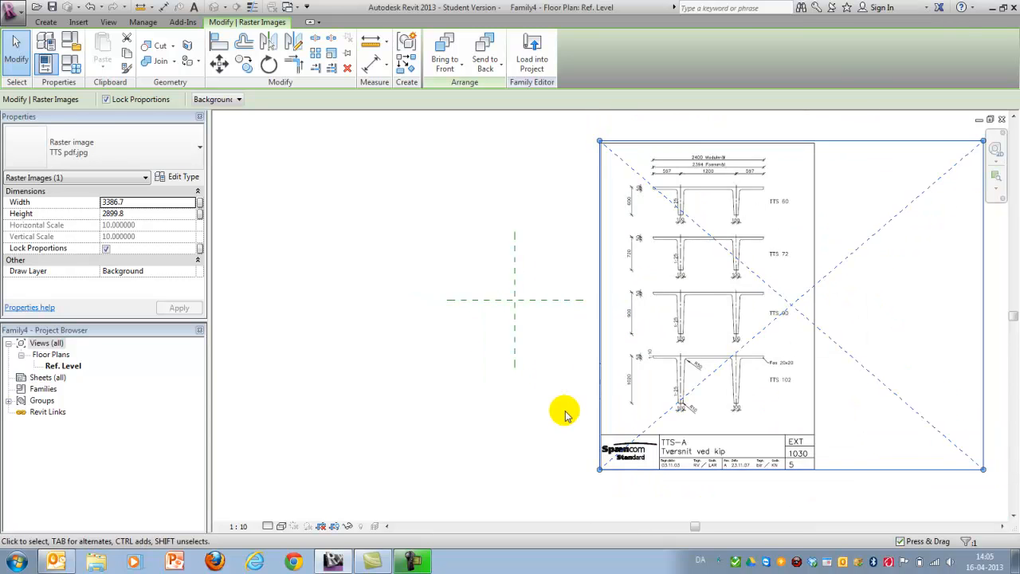
scroll(566, 411, down, 3)
Step: Enlarge the imported drawing and move it down beside the reference planes
drag(842, 247, 986, 118)
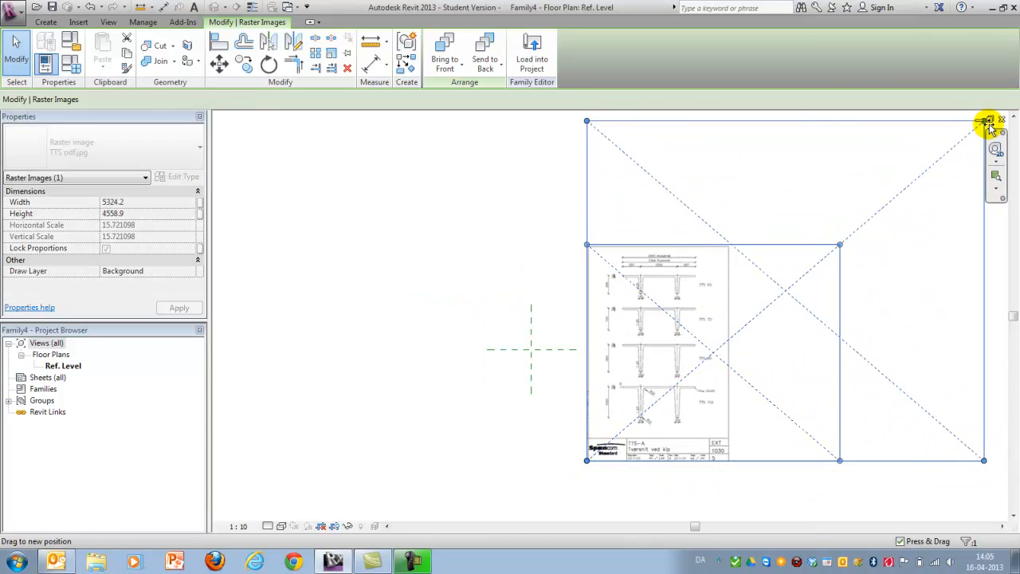
scroll(710, 358, up, 3)
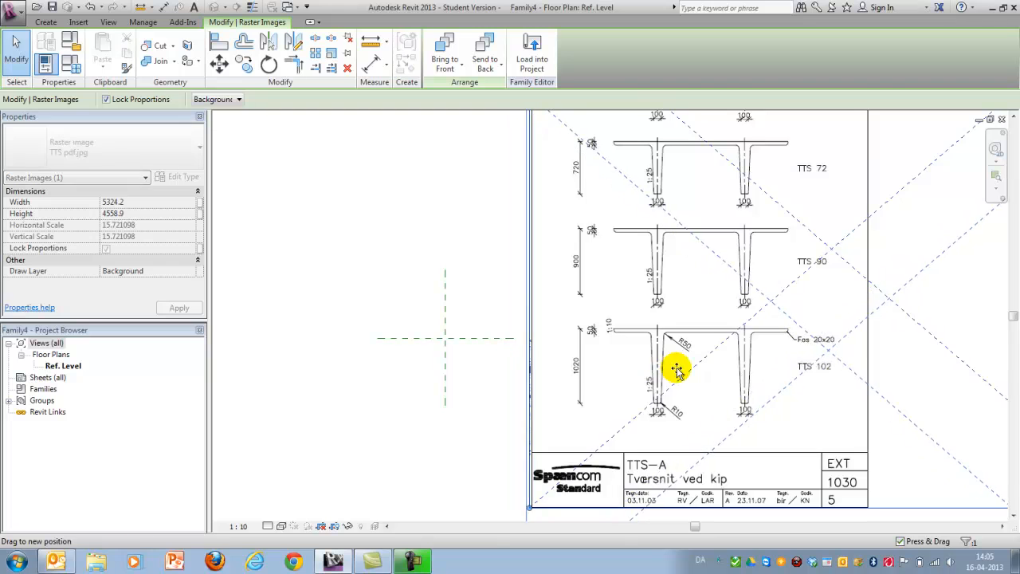
mouse_move(680, 266)
mouse_down()
mouse_move(675, 366)
mouse_move(675, 346)
mouse_up()
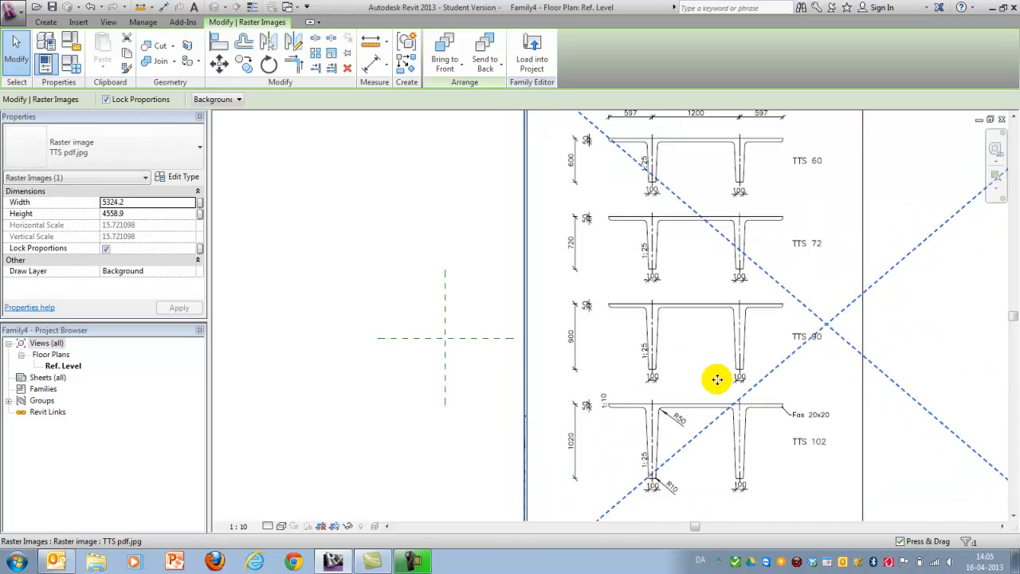
click(494, 430)
scroll(637, 358, up, 1)
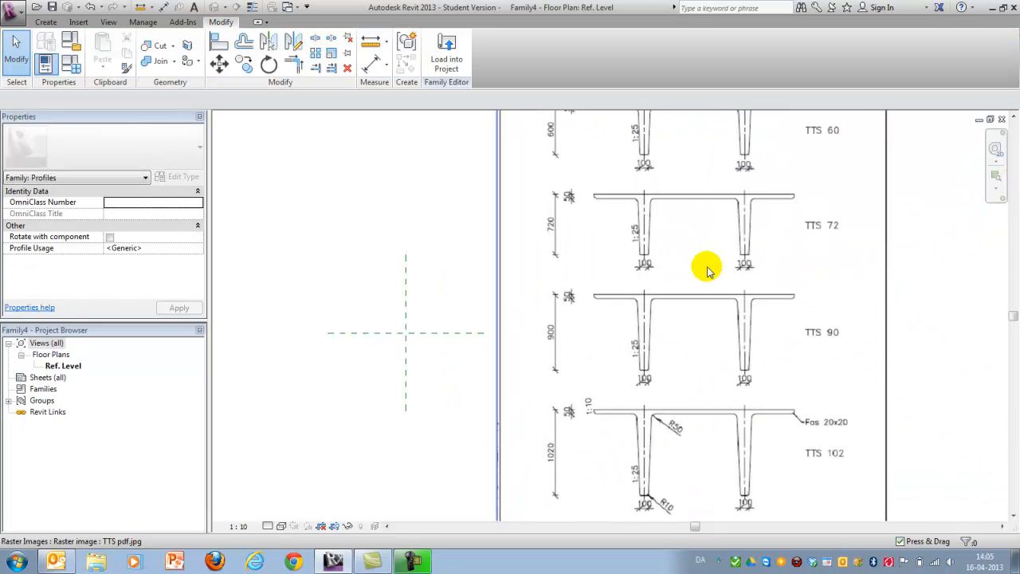
scroll(771, 368, down, 1)
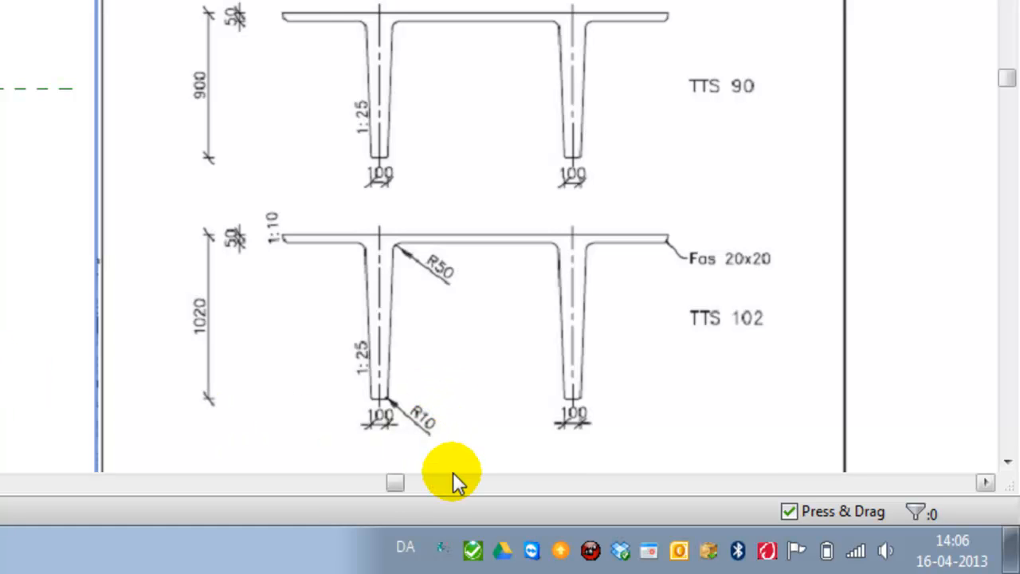
scroll(430, 447, up, 4)
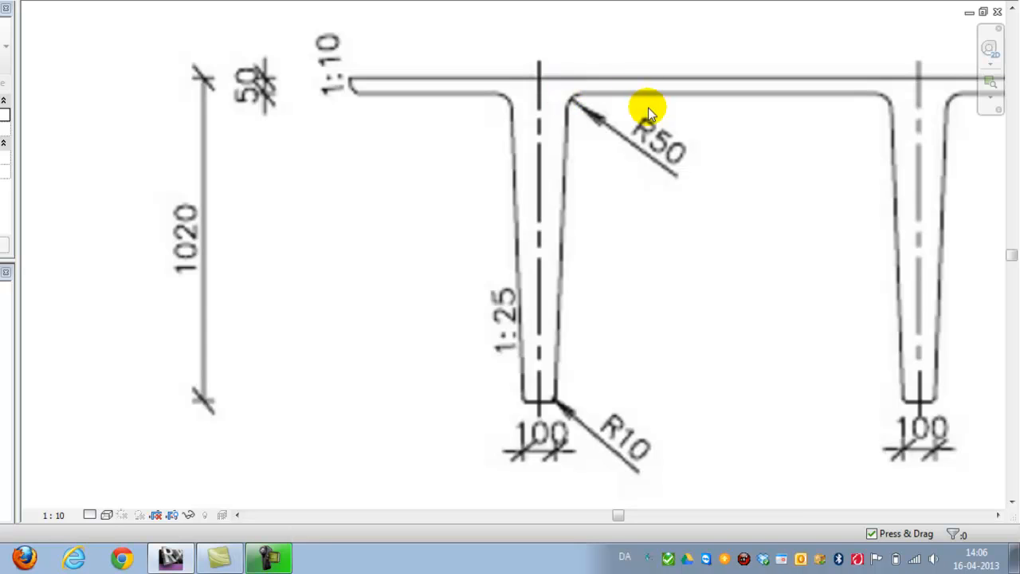
scroll(821, 498, down, 4)
scroll(778, 411, down, 3)
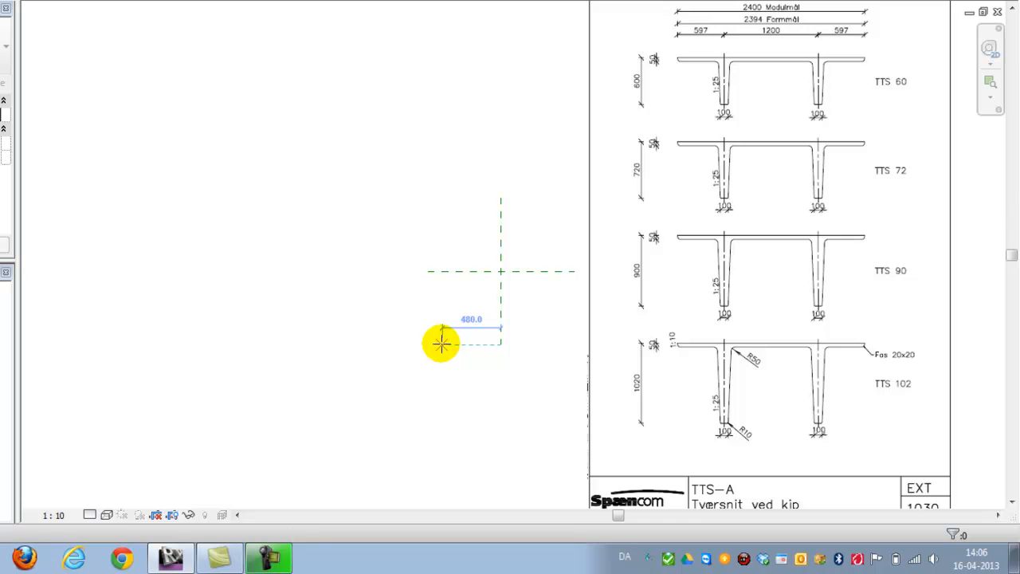
Step: Draw two vertical reference planes left of centre and one horizontal plane near the top
click(437, 342)
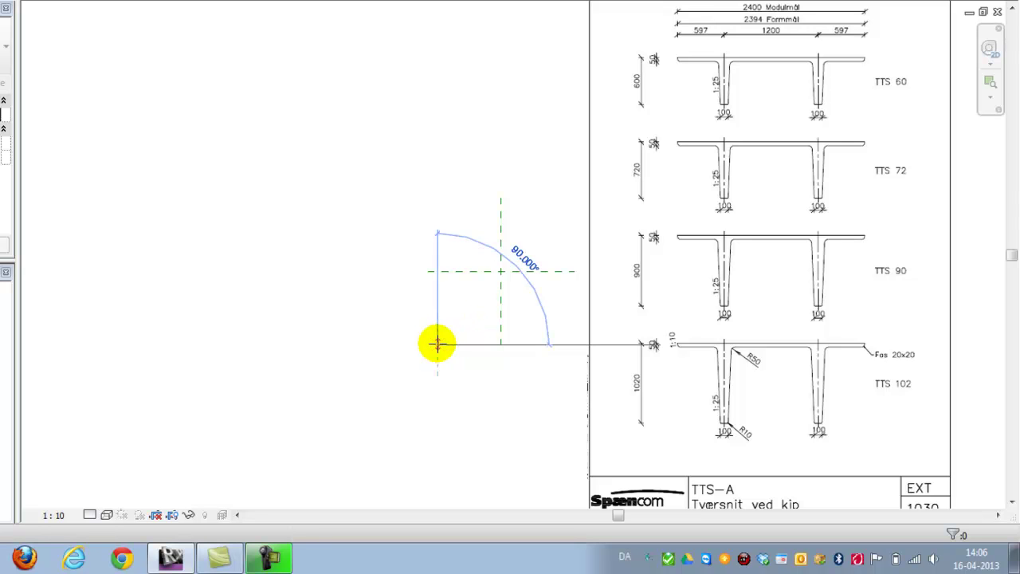
click(434, 187)
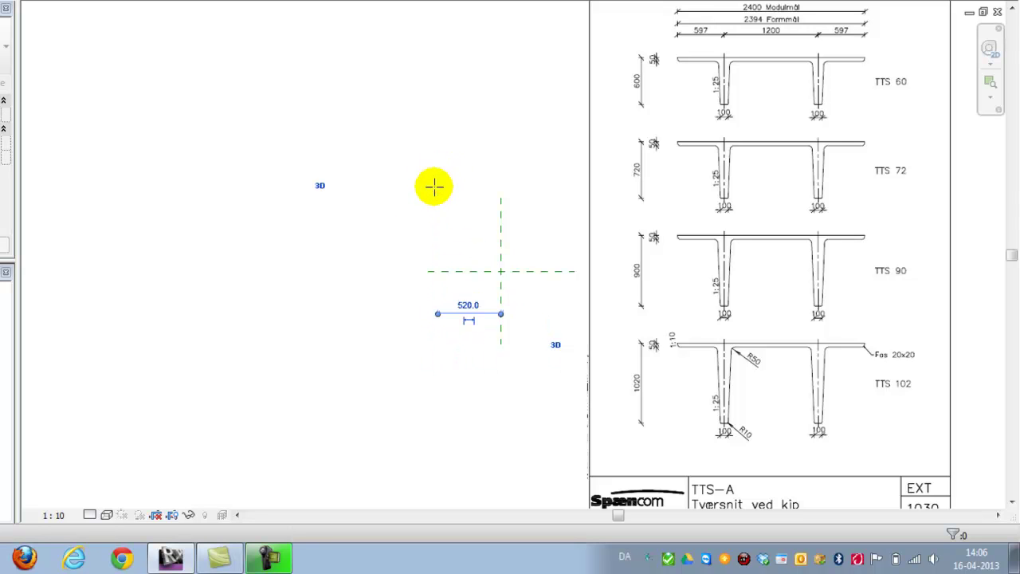
key(Escape)
click(361, 351)
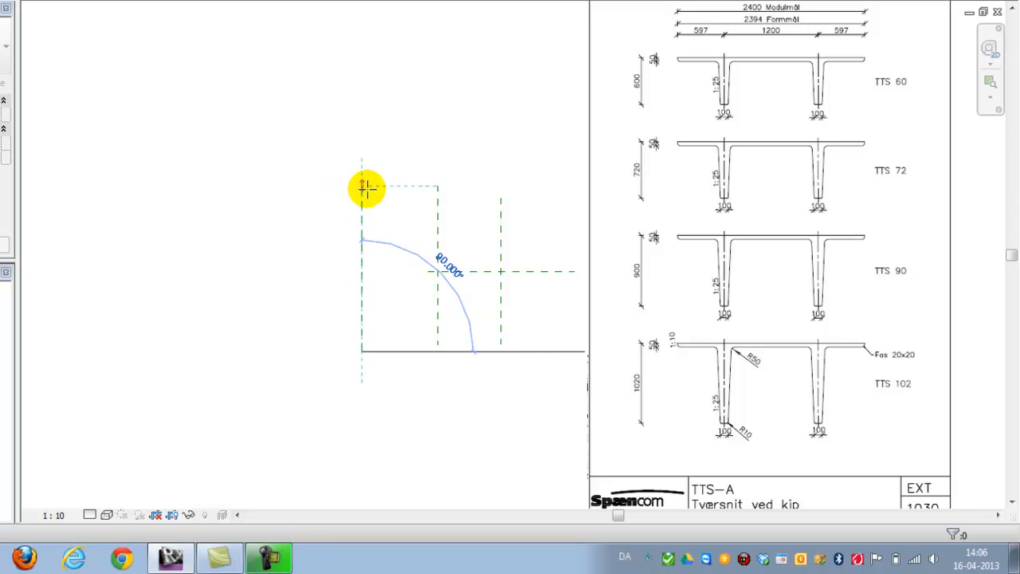
click(363, 189)
click(329, 165)
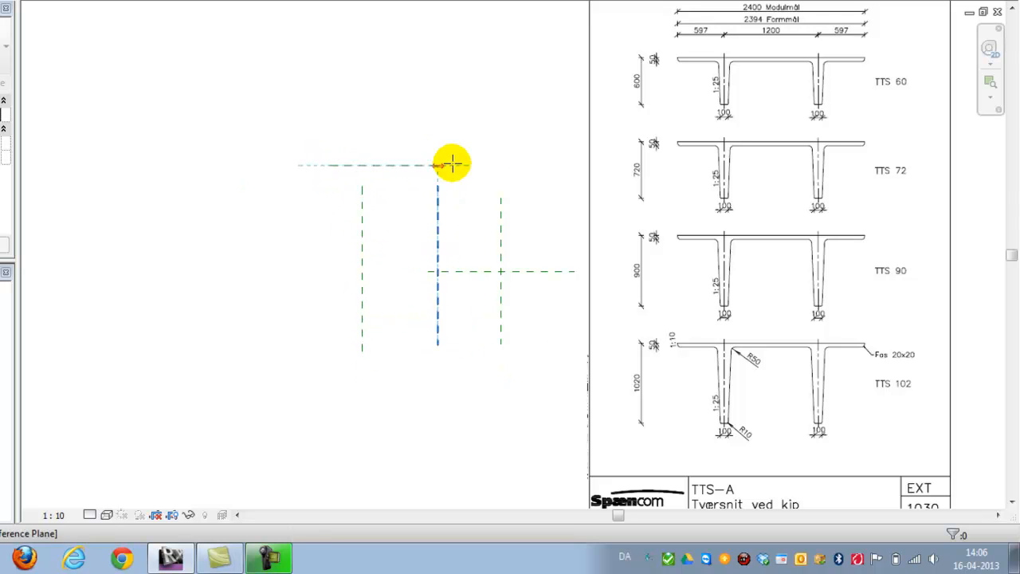
click(549, 164)
key(Escape)
key(Escape)
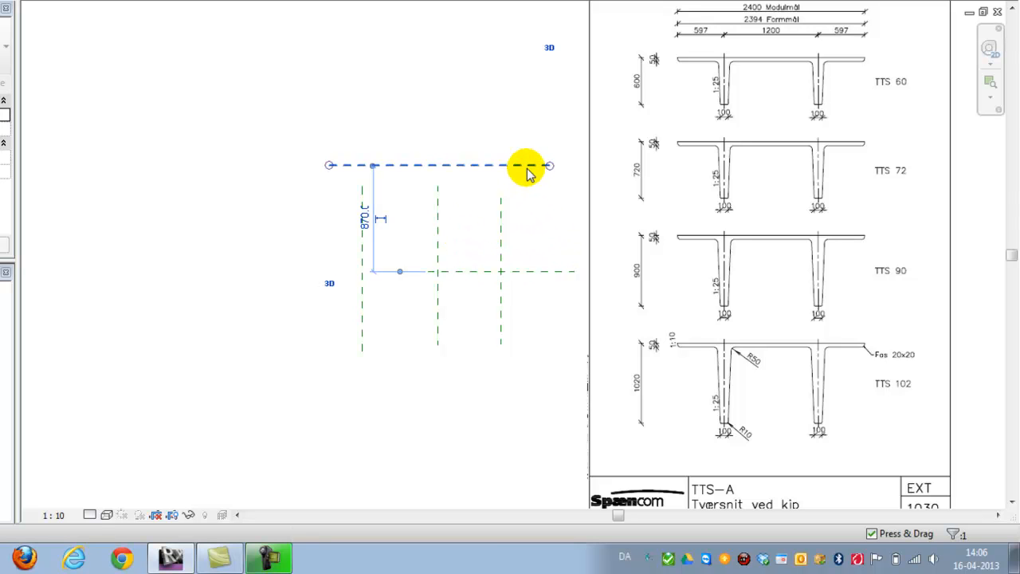
Step: Set the top plane 900 above centre, the middle vertical 600 from centre and the left one 597 further
click(367, 214)
text(900)
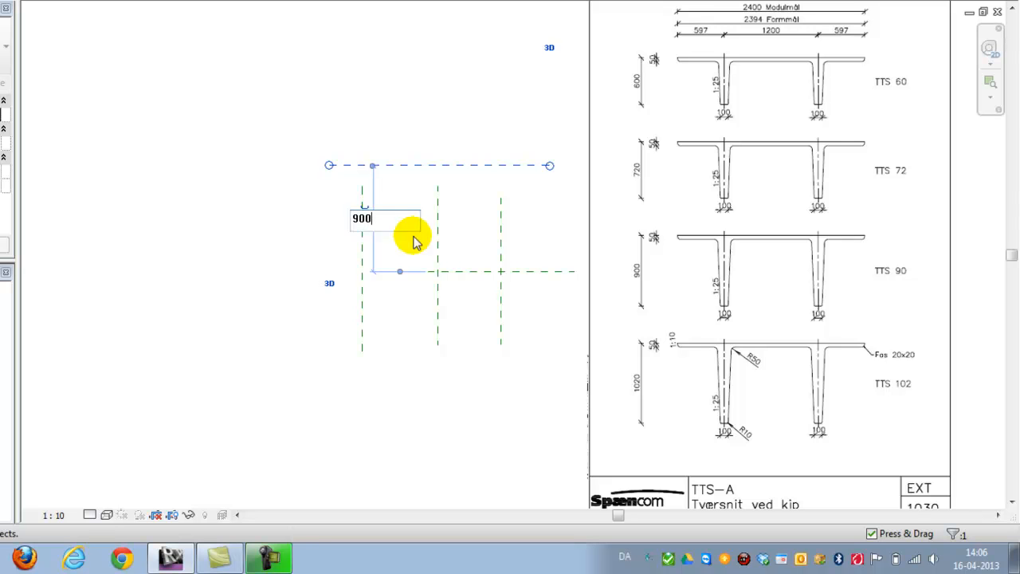
key(Return)
key(Escape)
scroll(407, 301, up, 1)
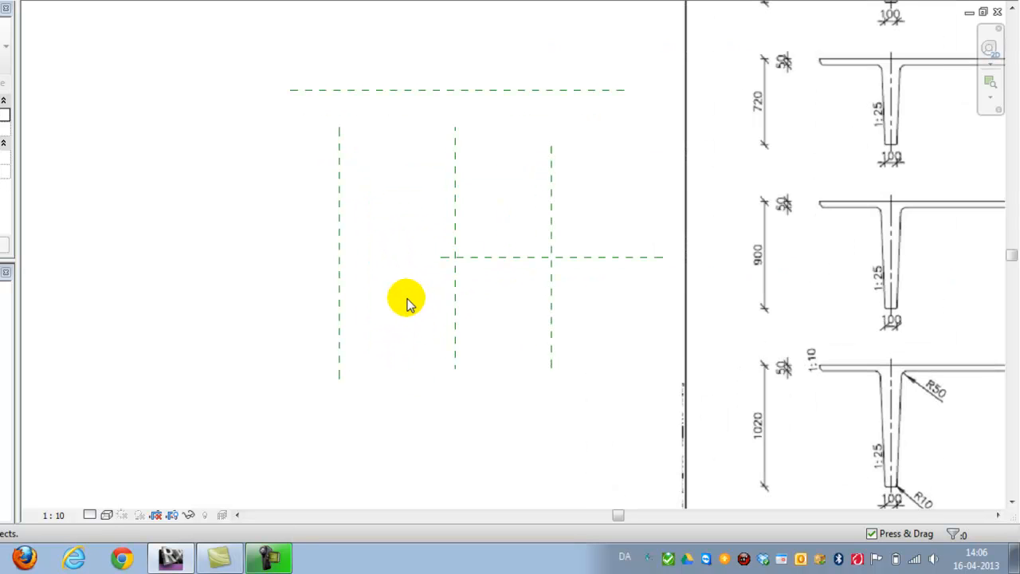
click(455, 235)
click(503, 314)
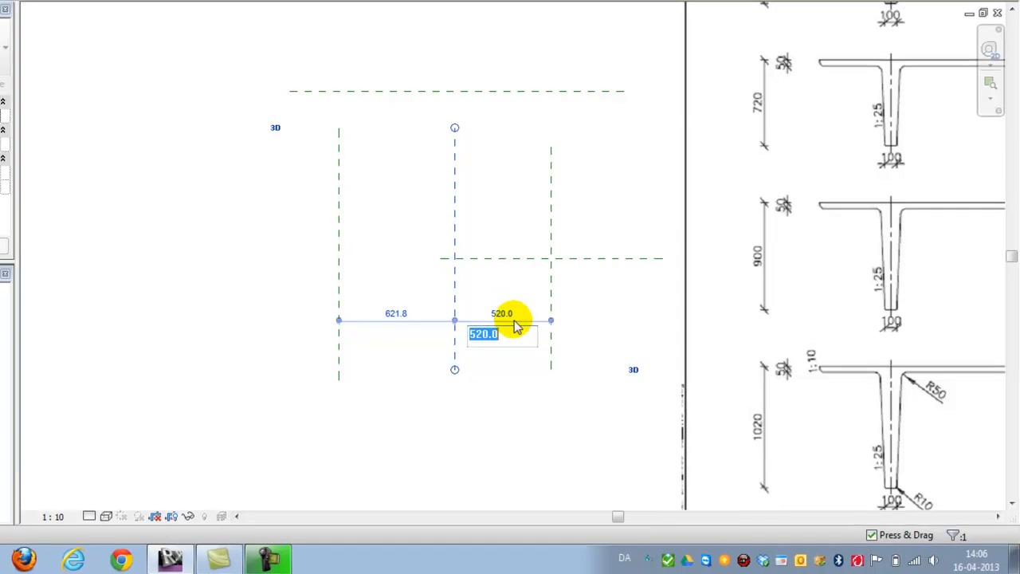
text(600)
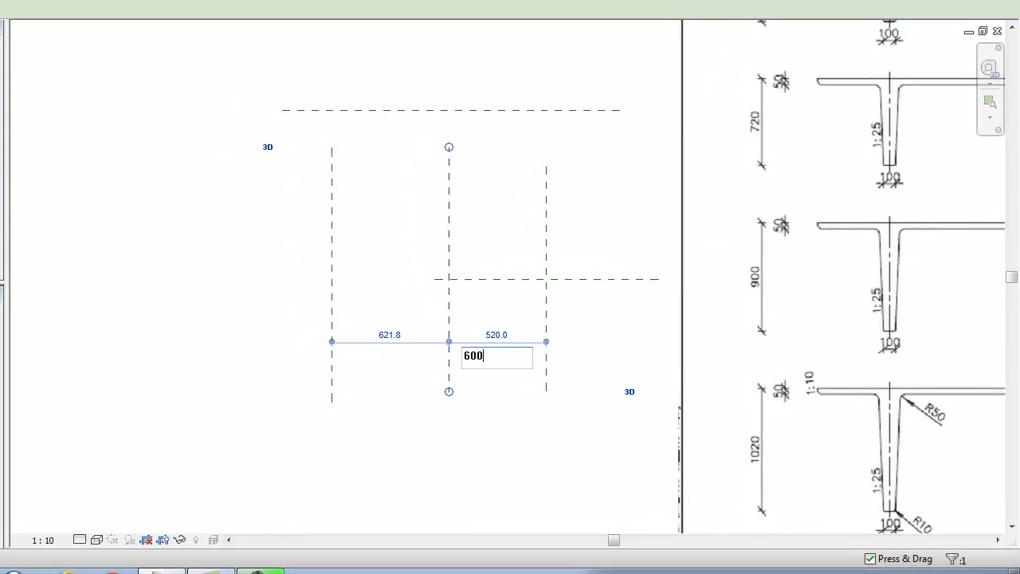
key(Return)
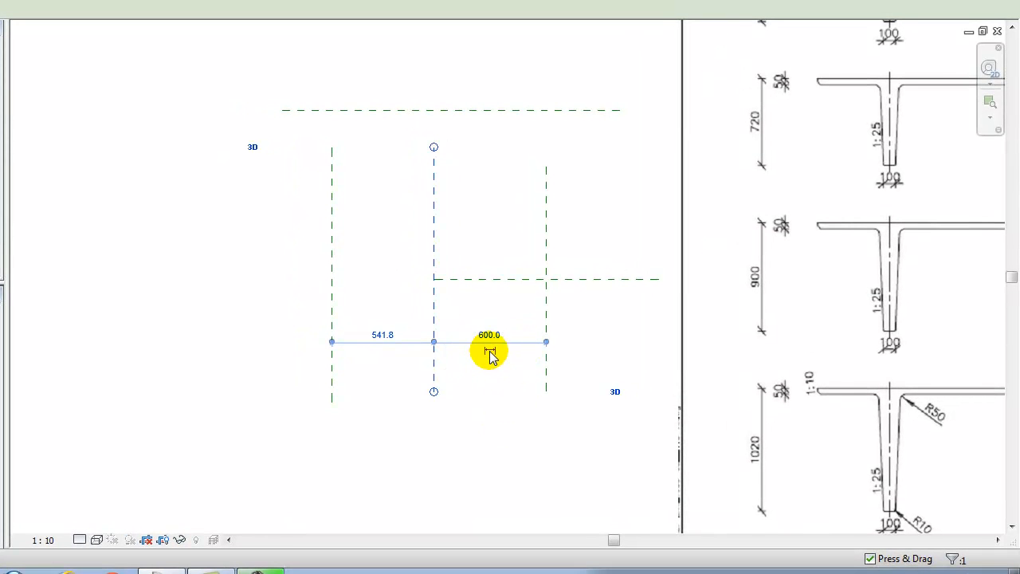
key(Escape)
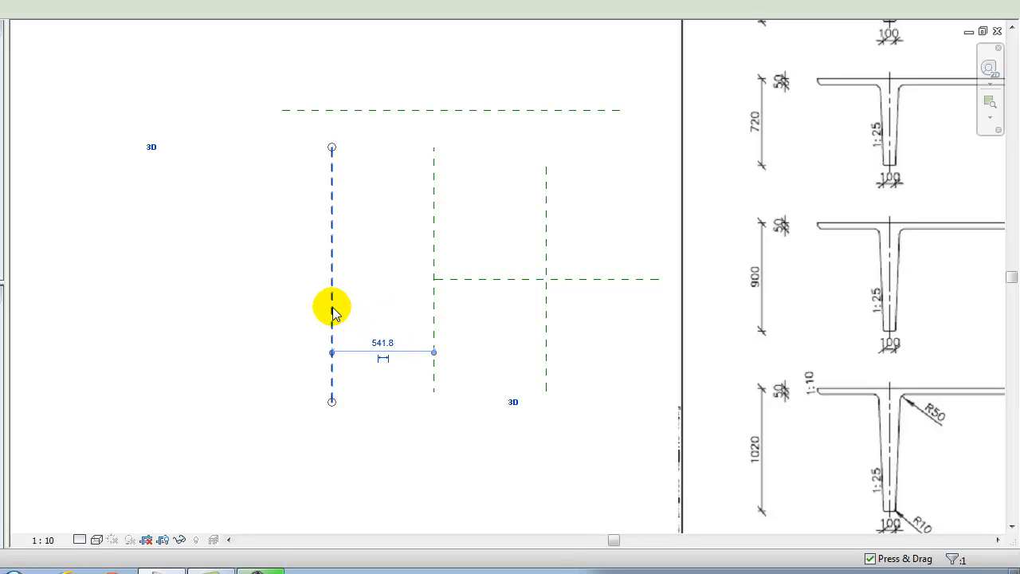
click(383, 343)
text(597)
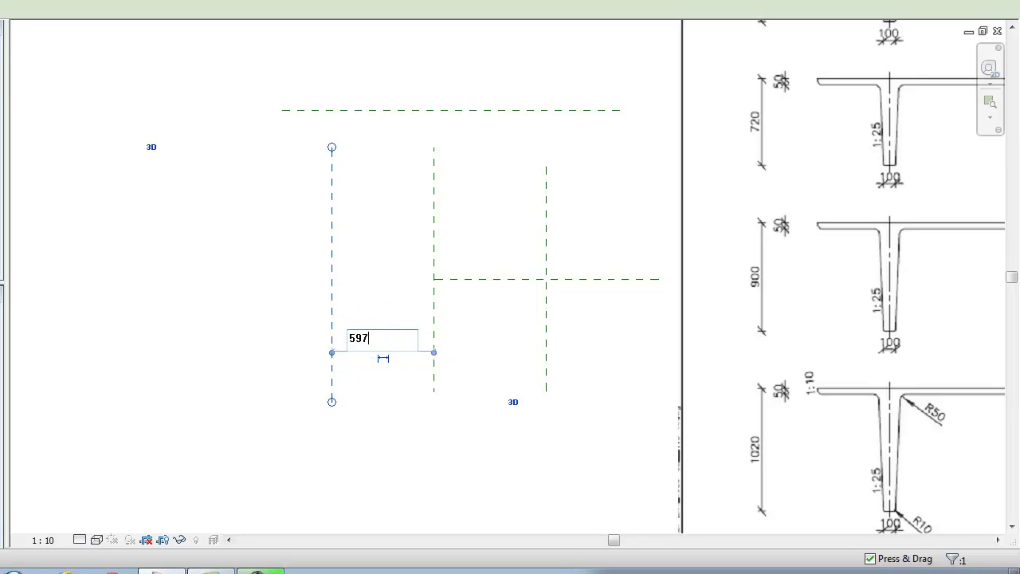
key(Return)
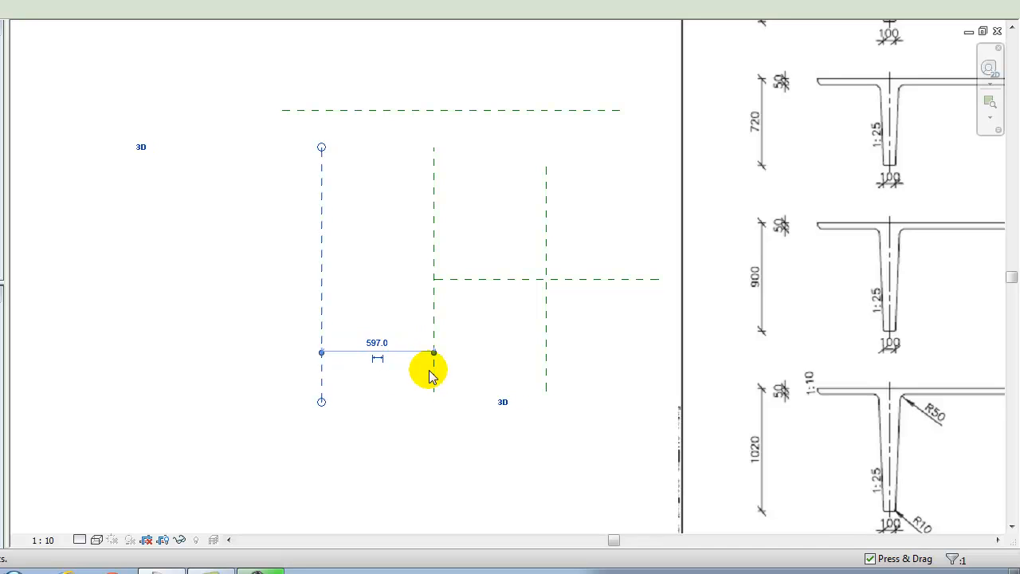
Step: Extend the Center (Left/Right) reference plane's top end above the top reference plane
click(379, 459)
click(534, 281)
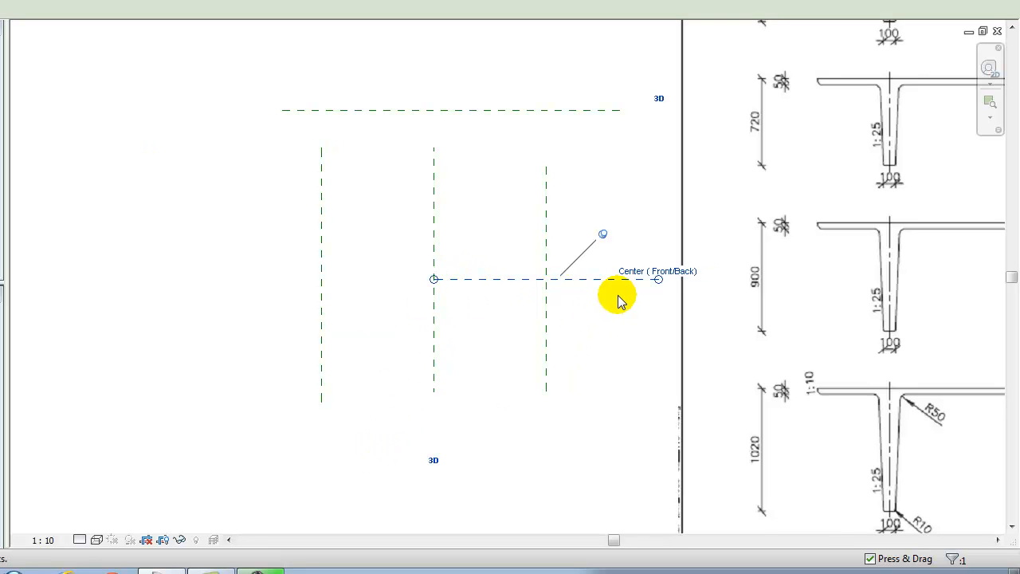
click(603, 235)
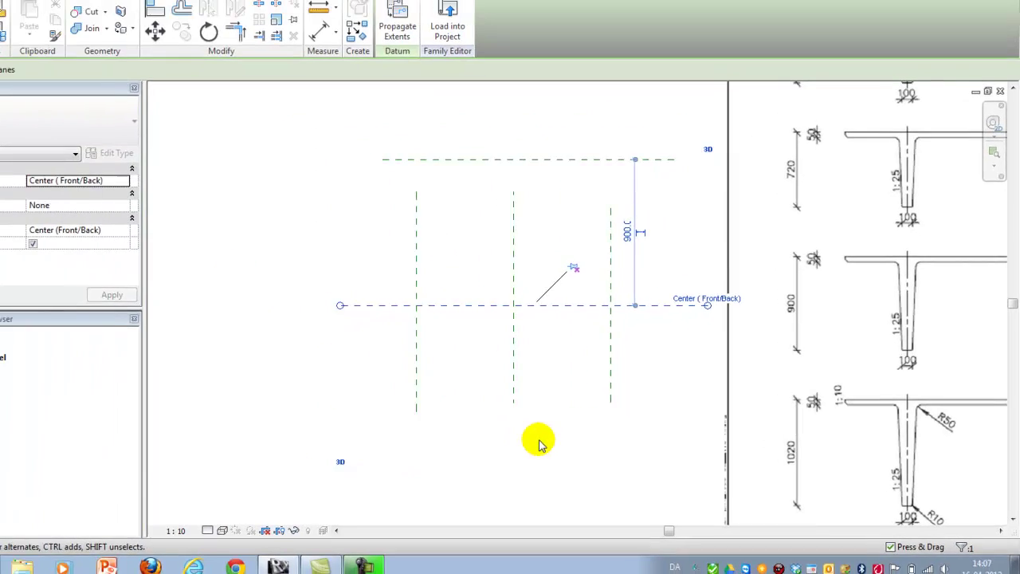
click(542, 438)
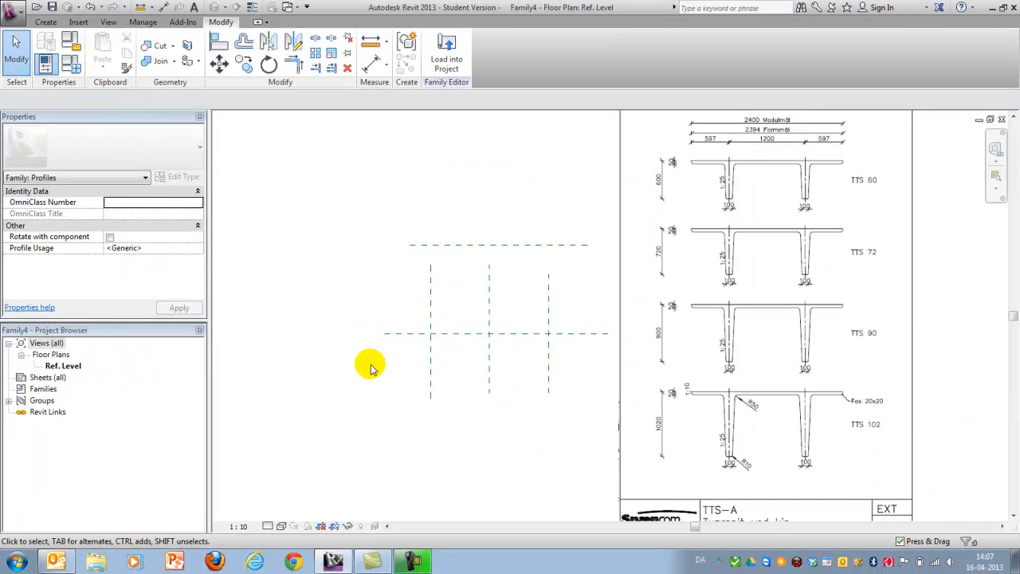
scroll(574, 360, down, 1)
scroll(463, 382, up, 1)
scroll(579, 320, up, 1)
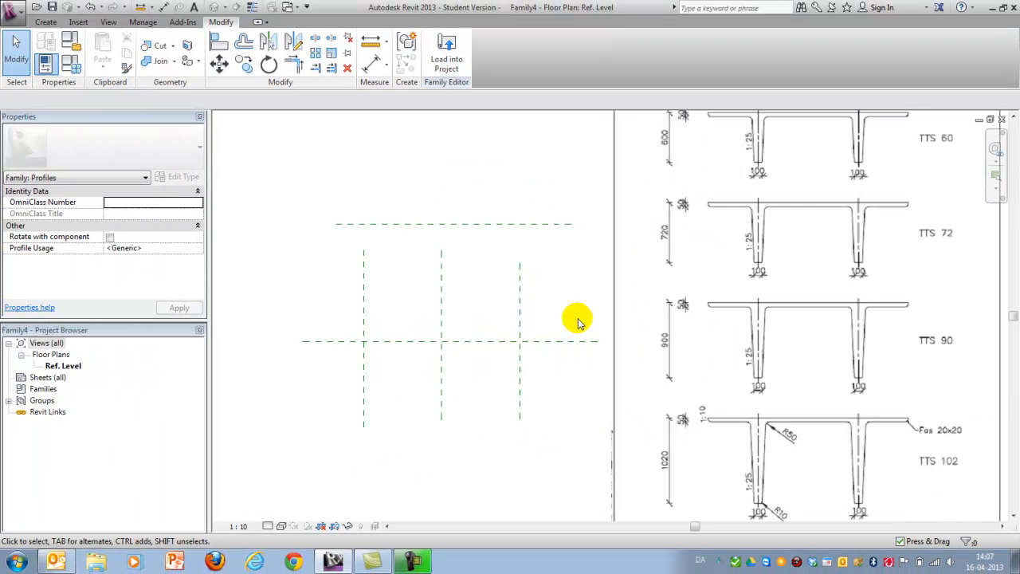
click(365, 252)
click(451, 268)
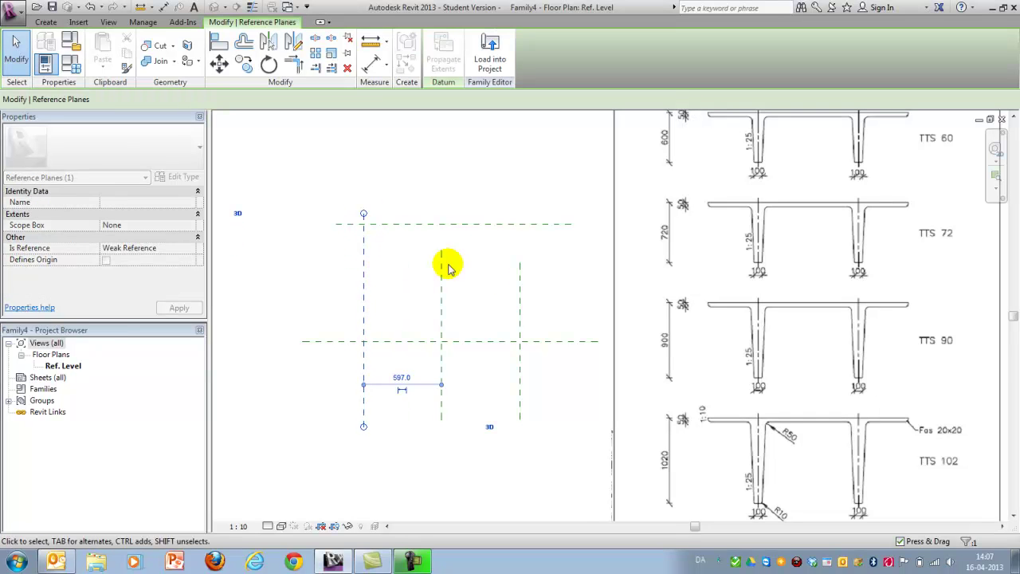
click(520, 270)
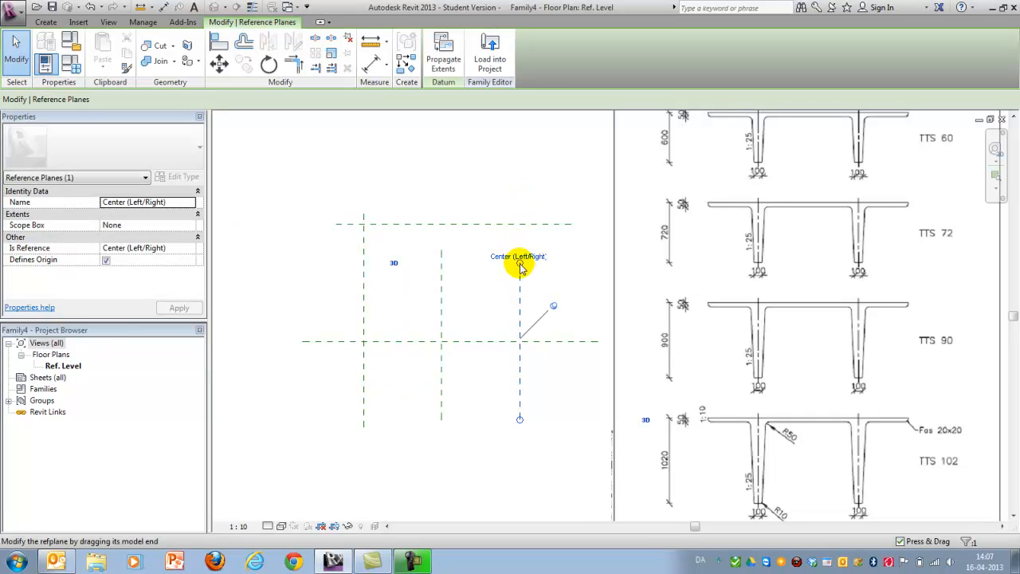
drag(520, 264, 519, 198)
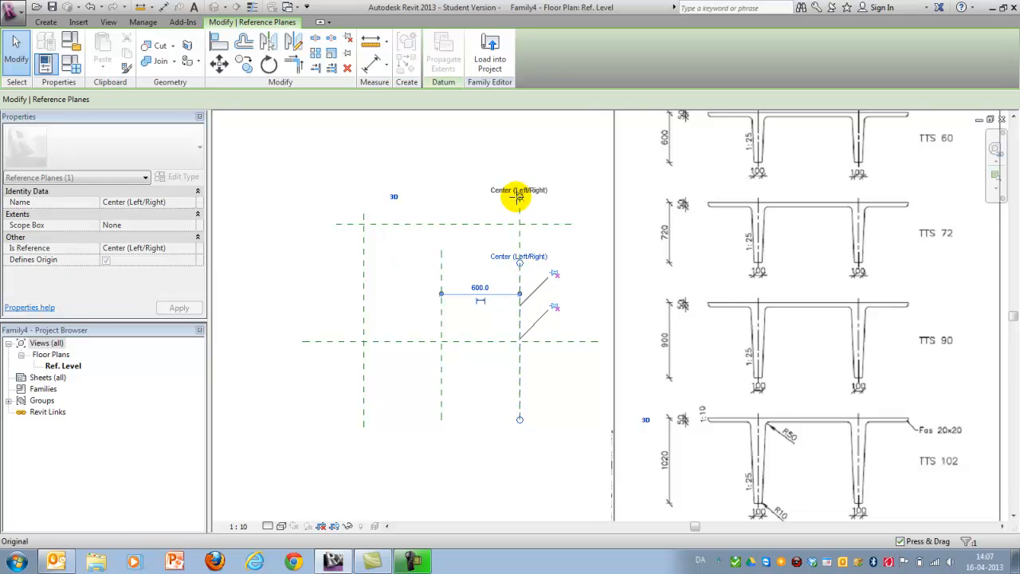
click(554, 214)
click(46, 22)
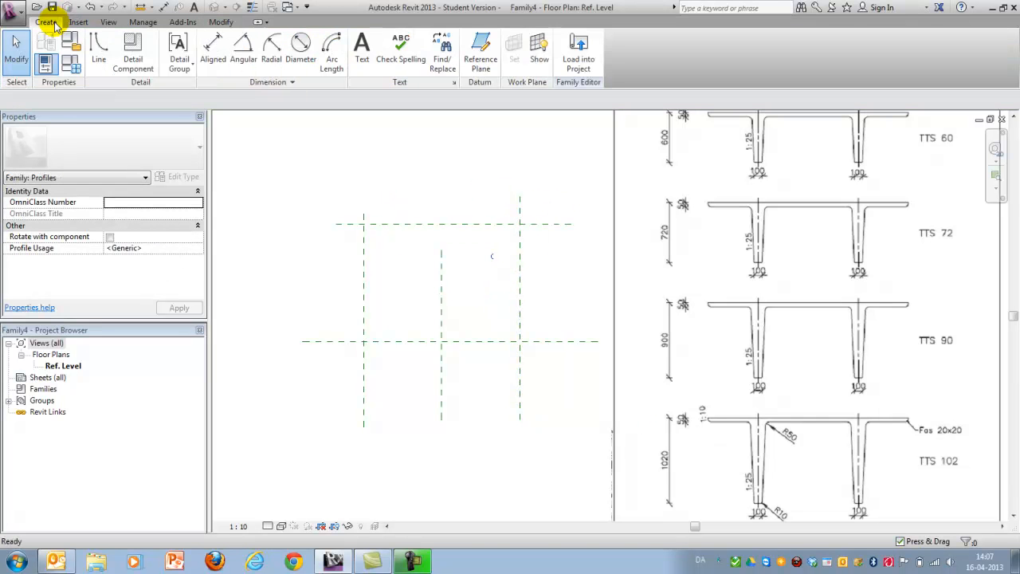
Step: Sketch the flange line along the top reference plane between the plane intersections with a 50 segment
click(99, 51)
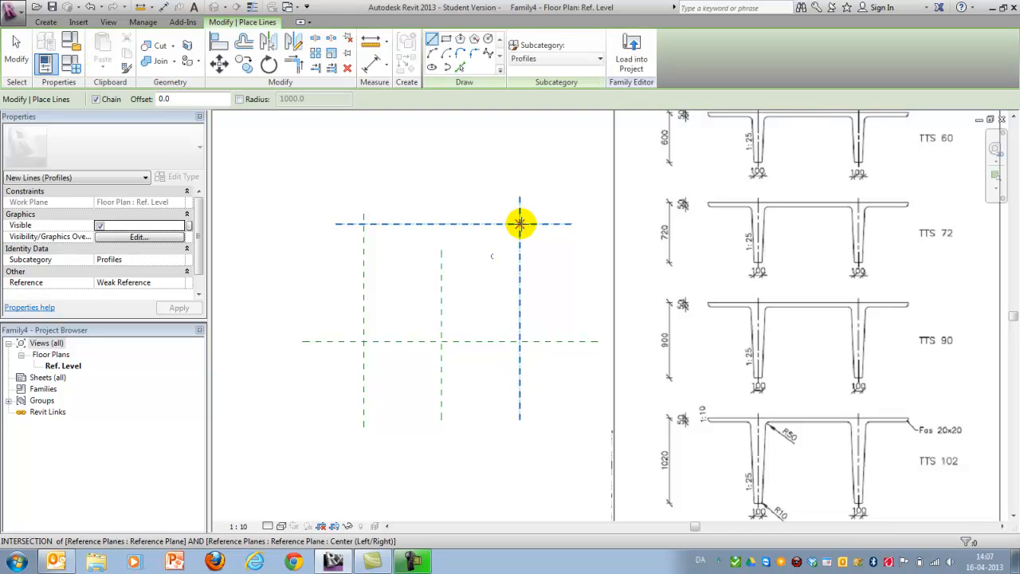
click(520, 224)
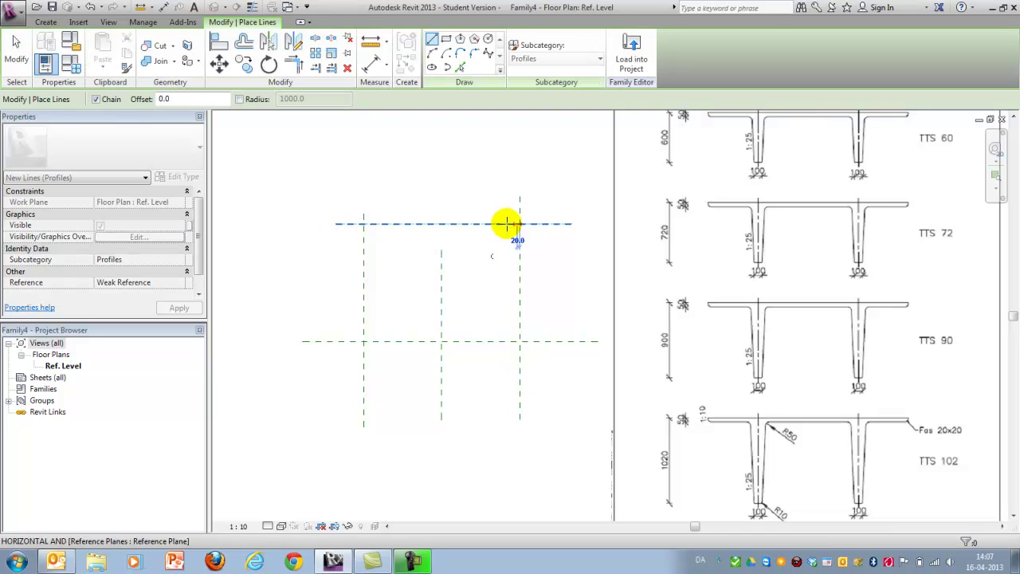
click(363, 223)
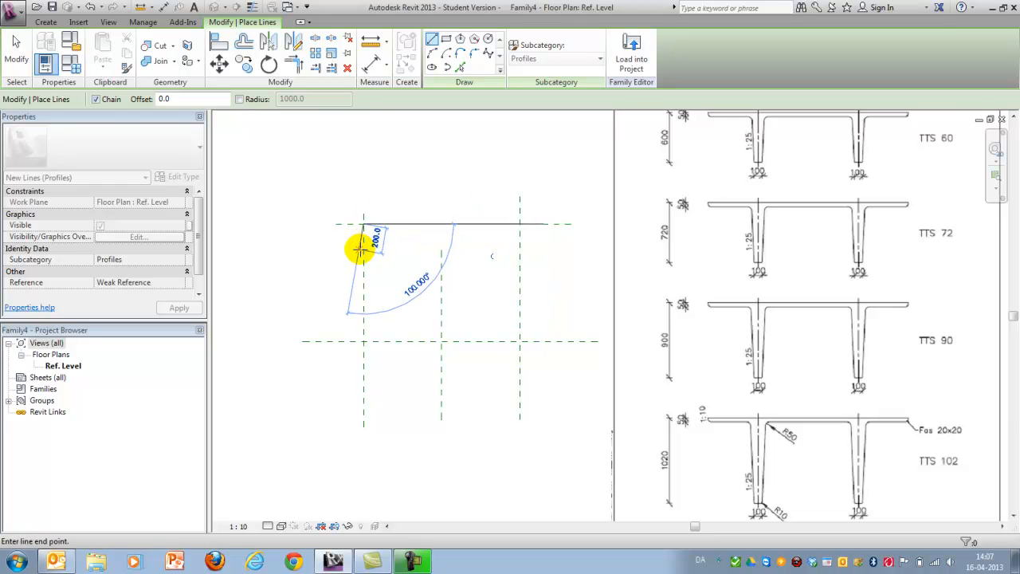
text(50)
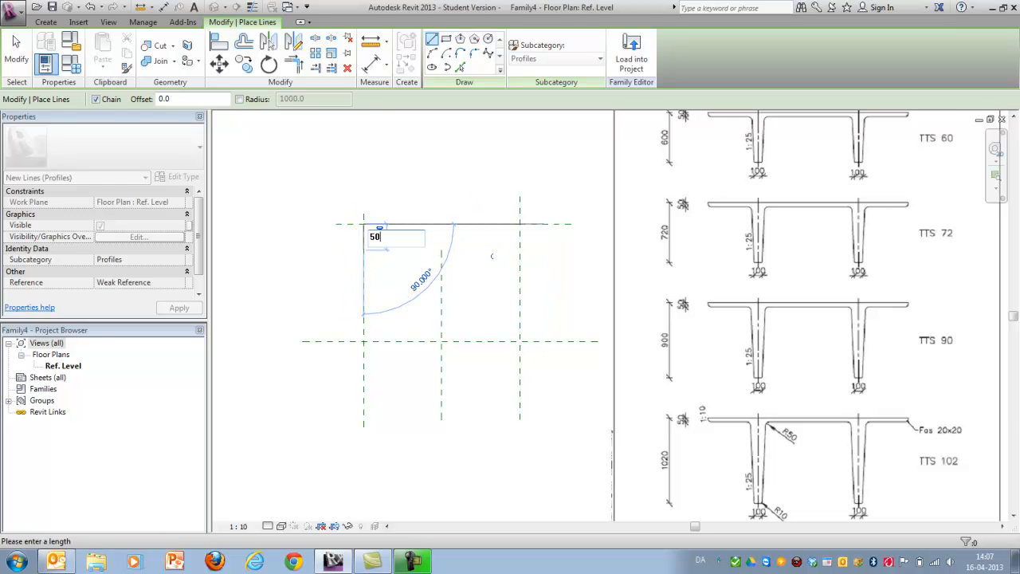
key(Return)
scroll(437, 224, up, 1)
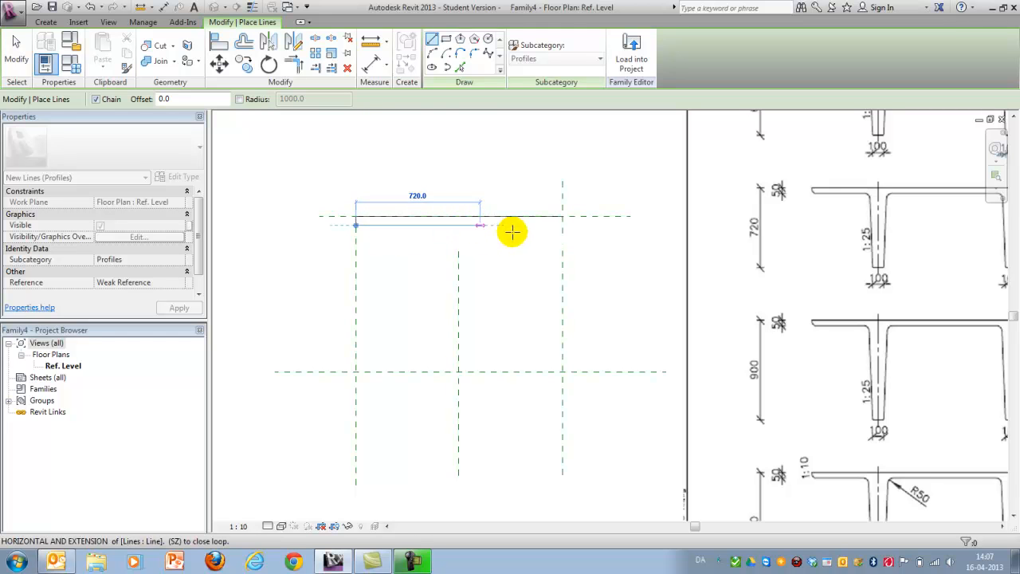
click(459, 225)
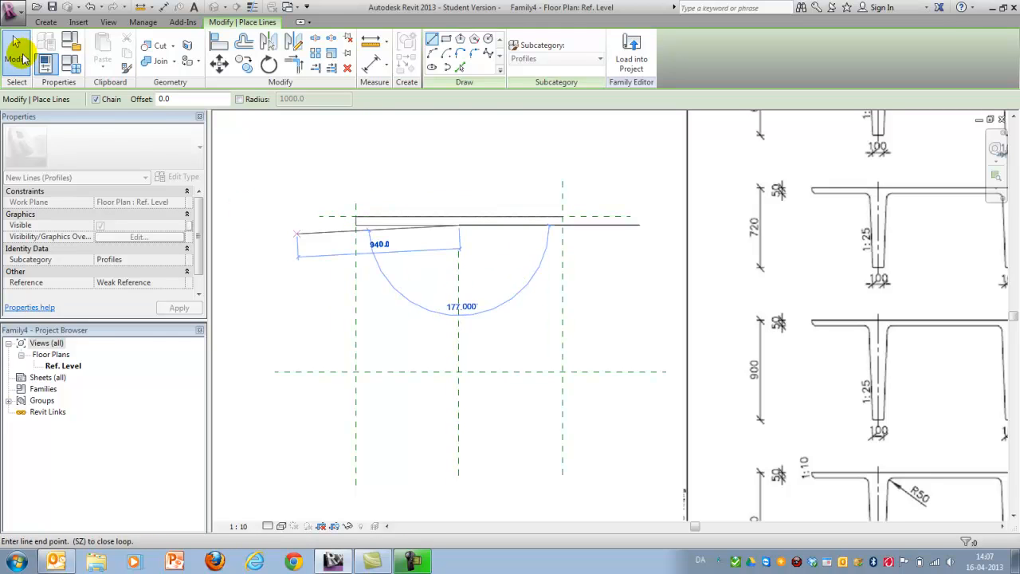
click(16, 48)
scroll(452, 385, down, 1)
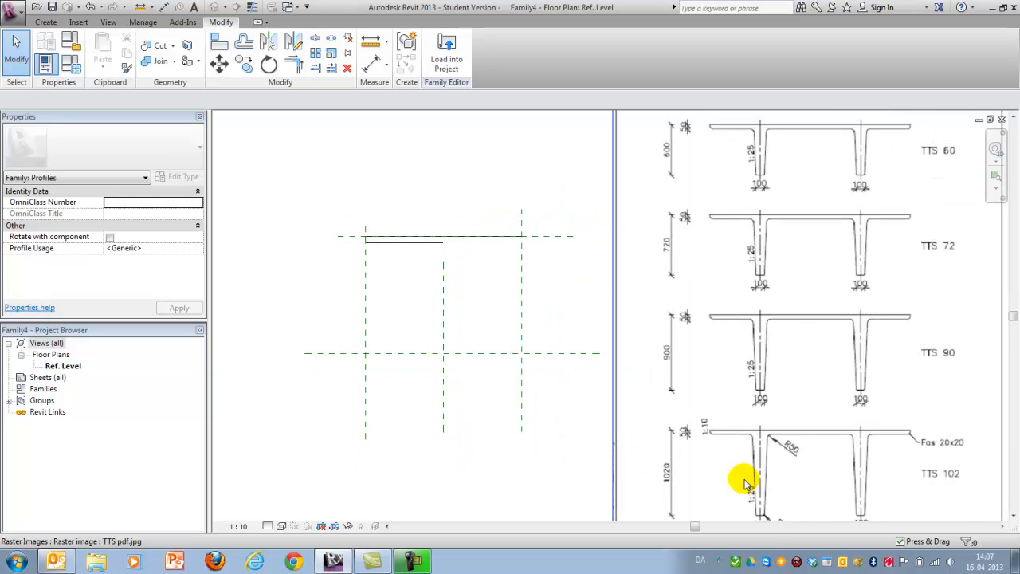
scroll(767, 504, down, 1)
scroll(767, 504, up, 1)
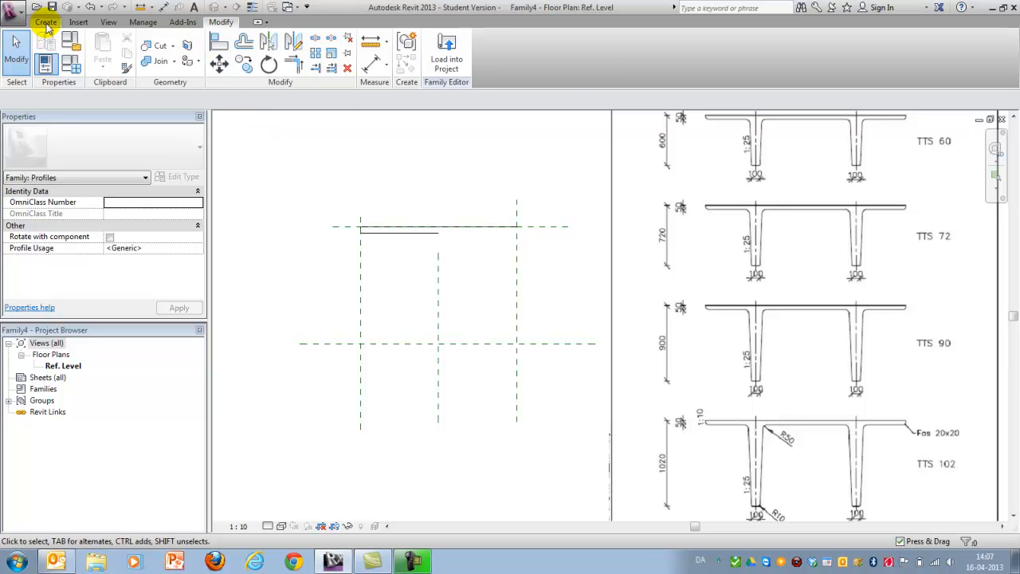
Step: Sketch the web line rising from the centre intersection with typed 250 and 10 segment lengths
click(46, 22)
click(118, 48)
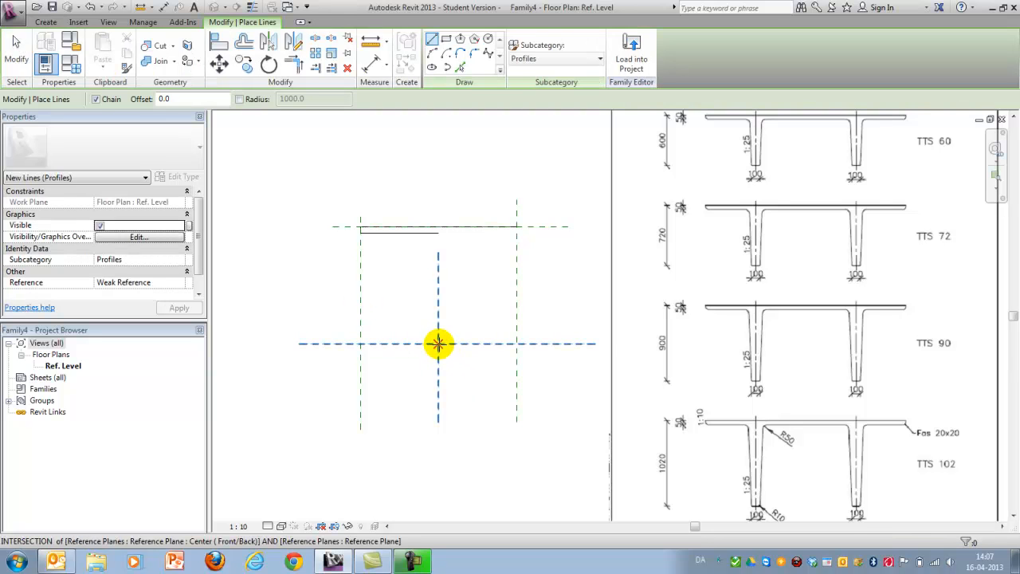
click(438, 344)
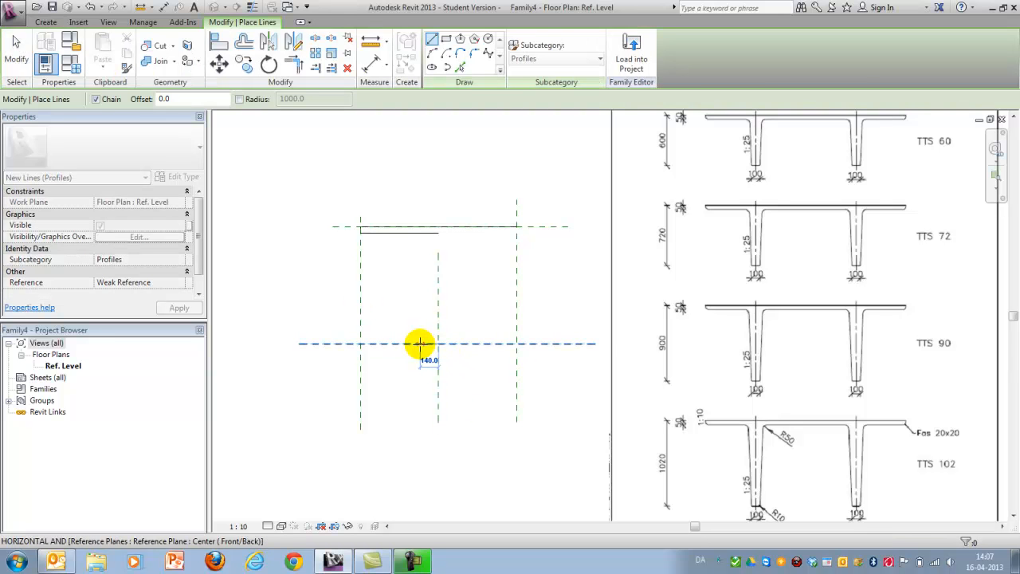
text(50)
key(Return)
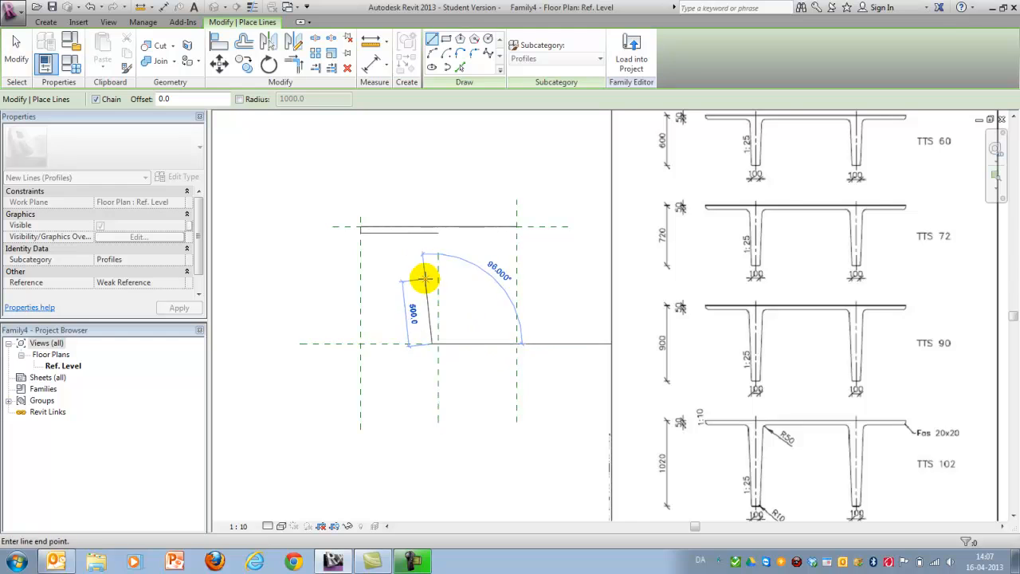
scroll(425, 278, up, 1)
scroll(425, 255, down, 1)
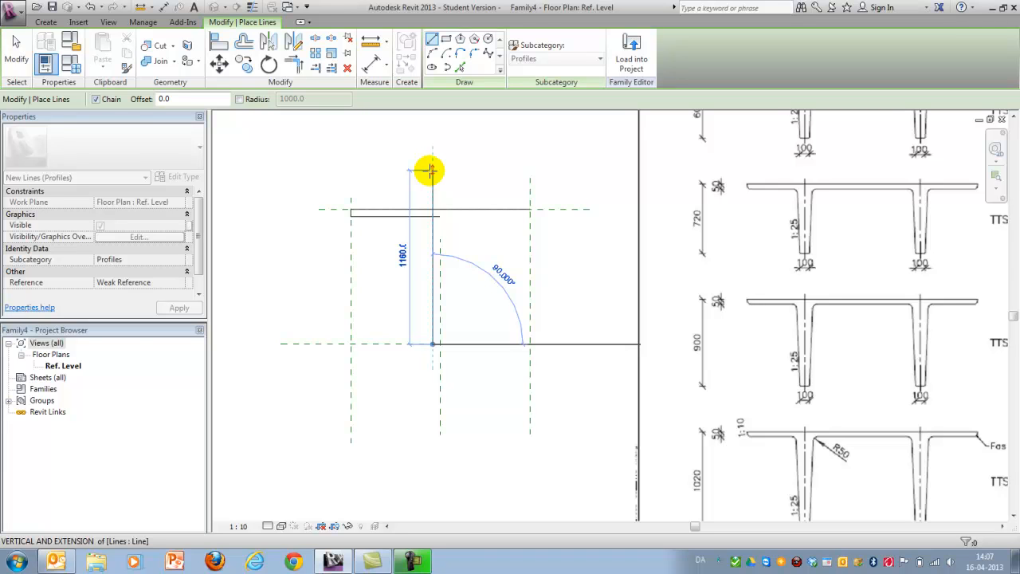
text(25)
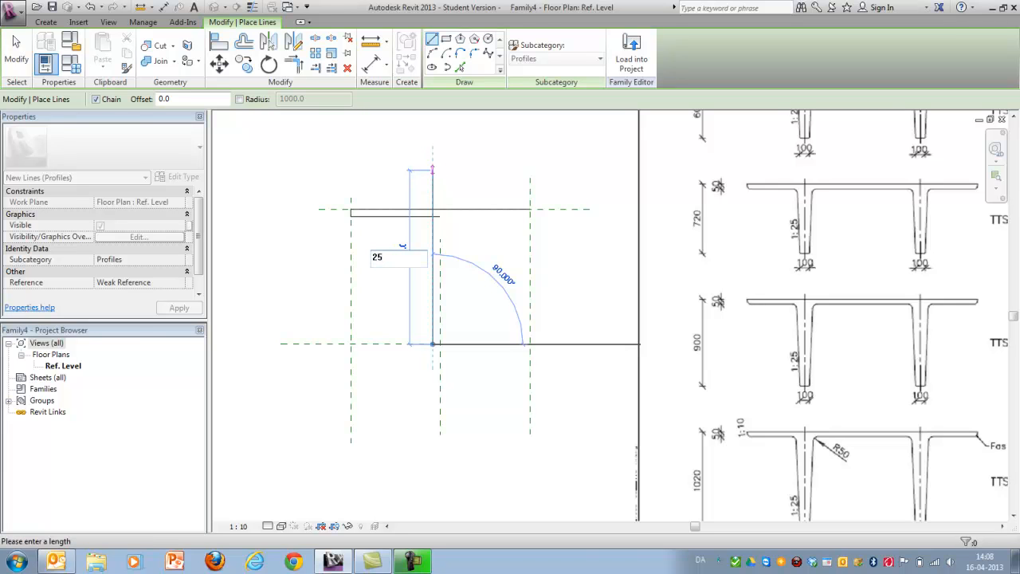
text(0)
key(Return)
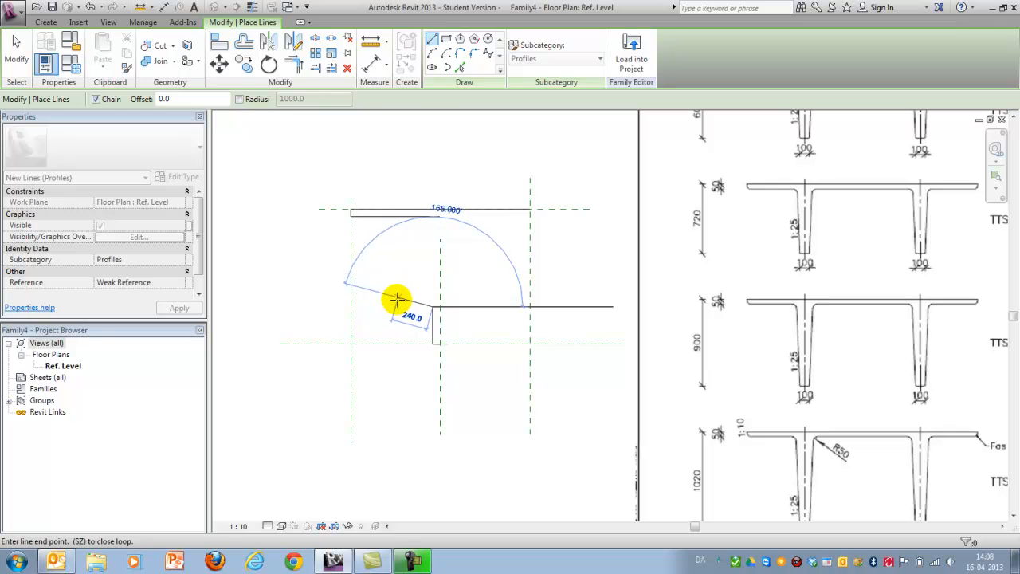
text(10)
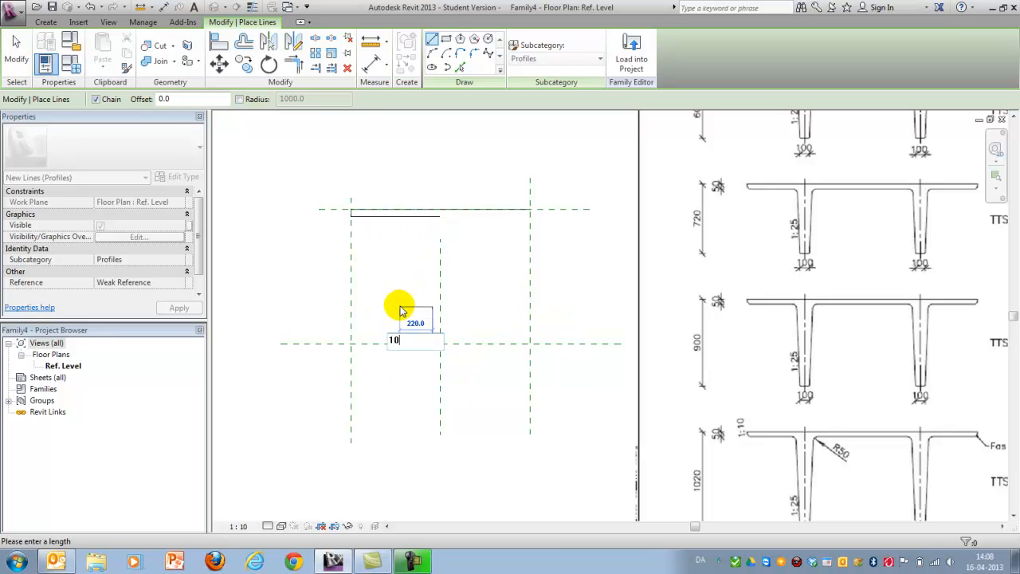
key(Return)
key(Escape)
key(Escape)
scroll(430, 343, up, 2)
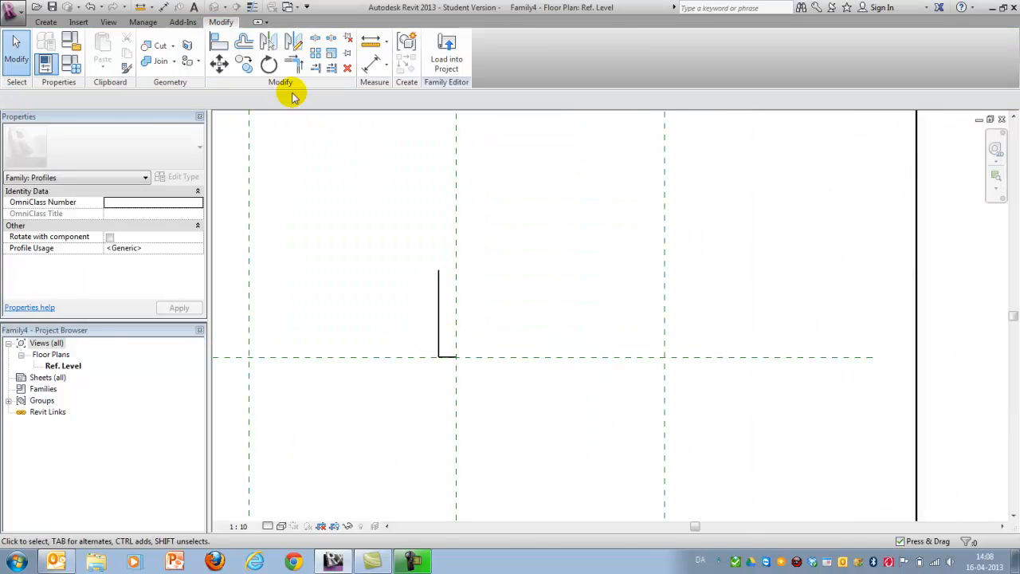
Step: Add a 10 segment from the web's top endpoint down to the bottom corner and check the web line
click(46, 22)
click(105, 42)
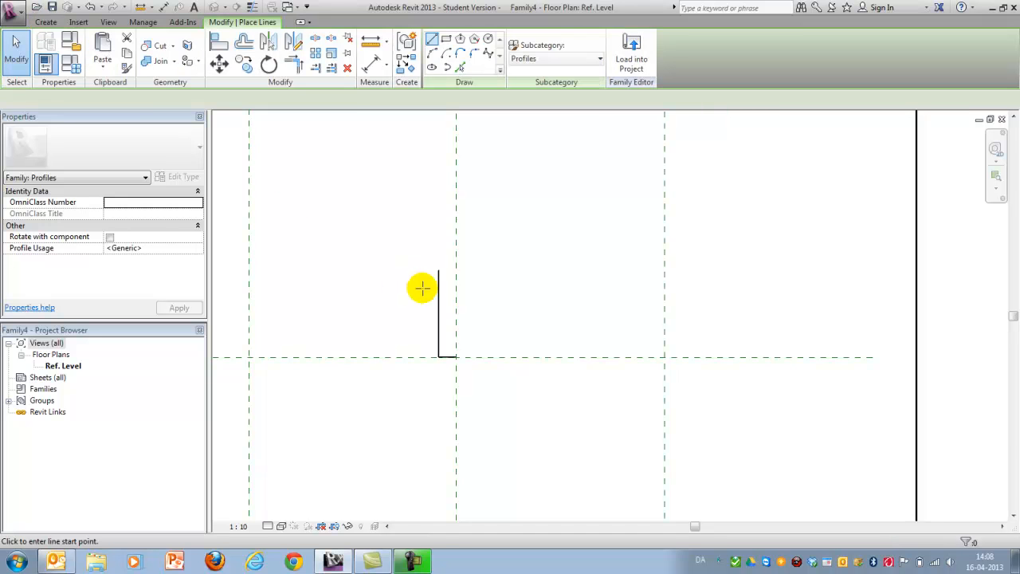
click(438, 273)
text(10)
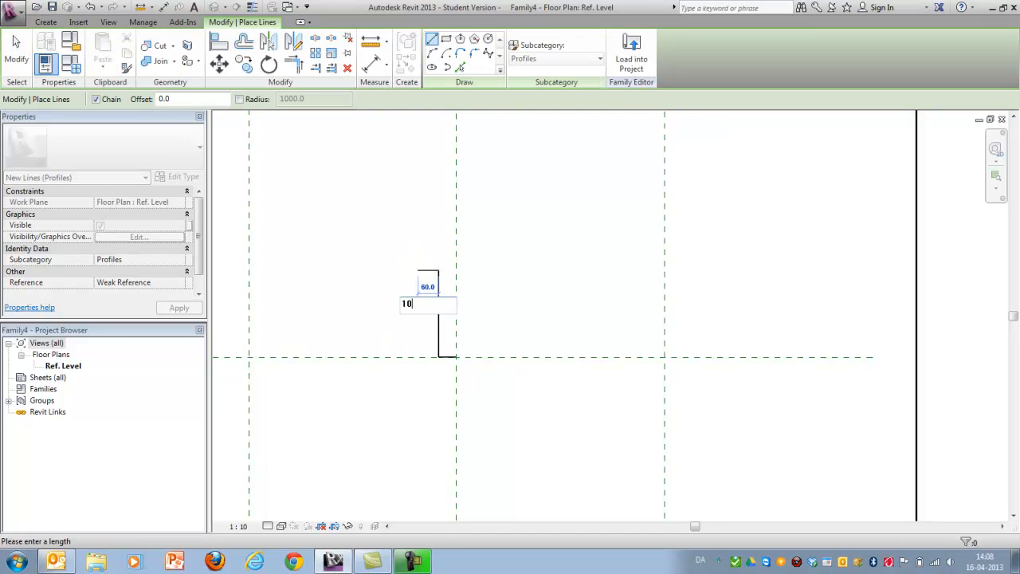
key(Return)
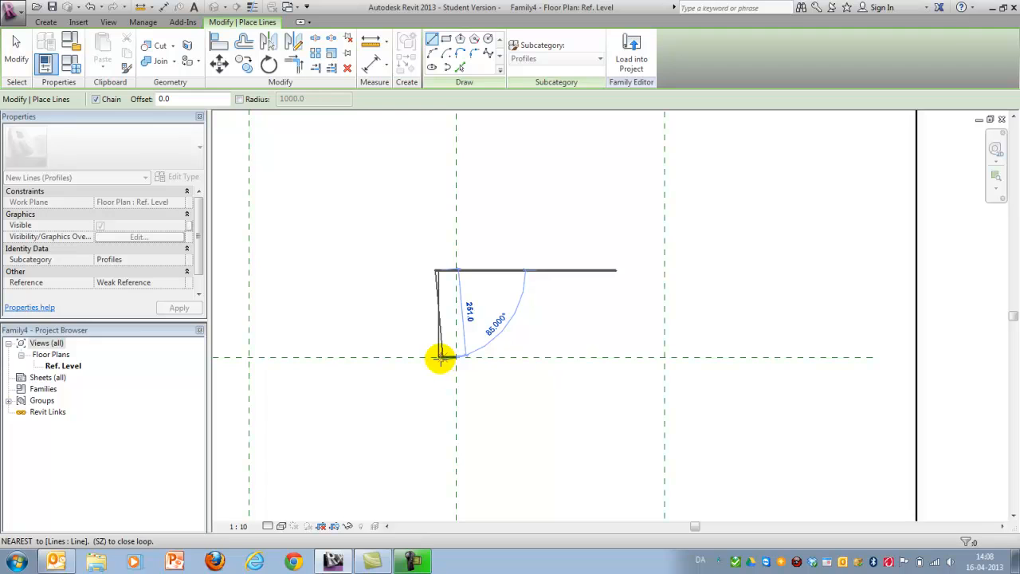
click(438, 358)
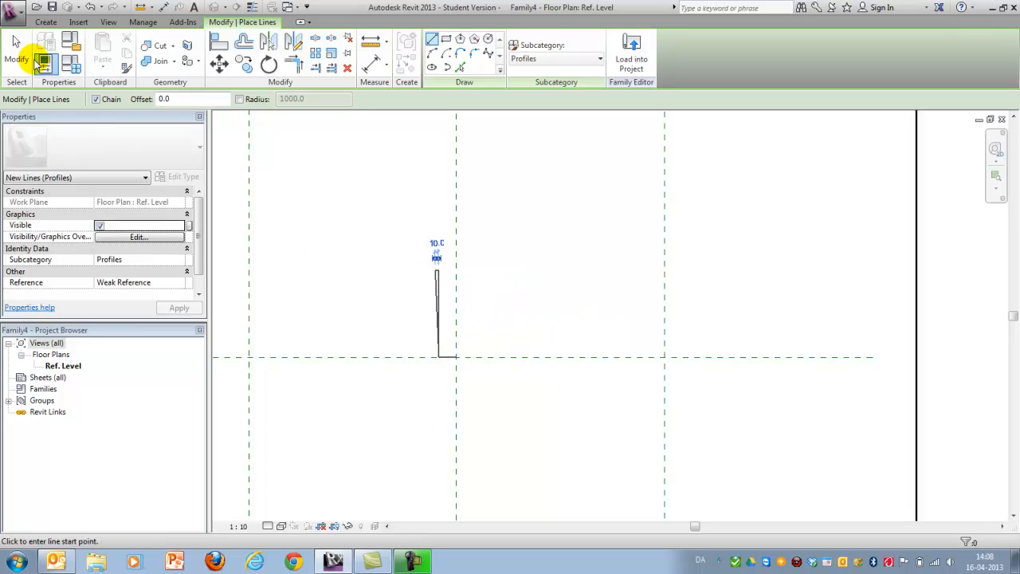
click(16, 52)
scroll(446, 303, up, 2)
click(451, 303)
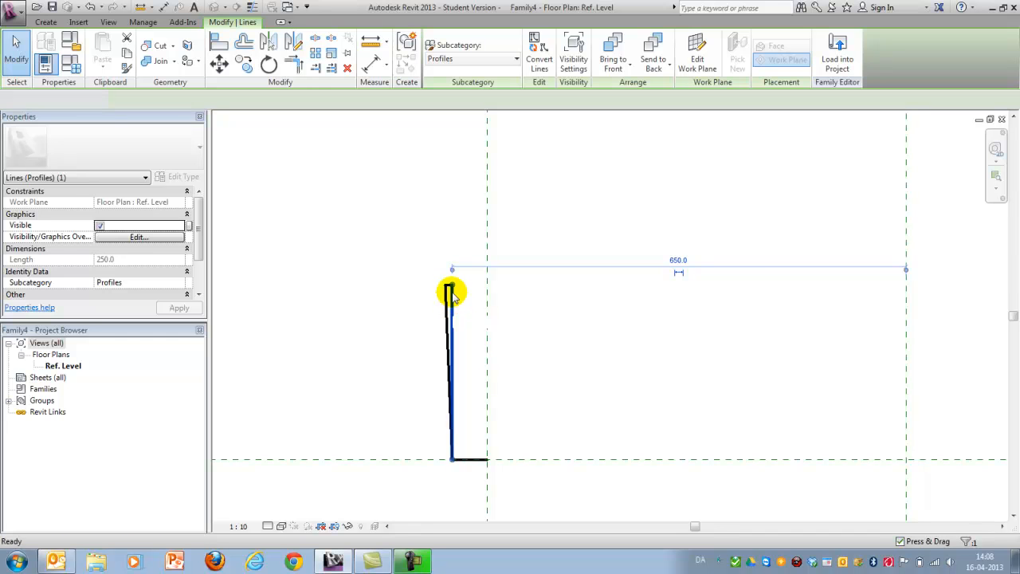
key(Escape)
click(454, 287)
click(396, 328)
scroll(401, 391, down, 2)
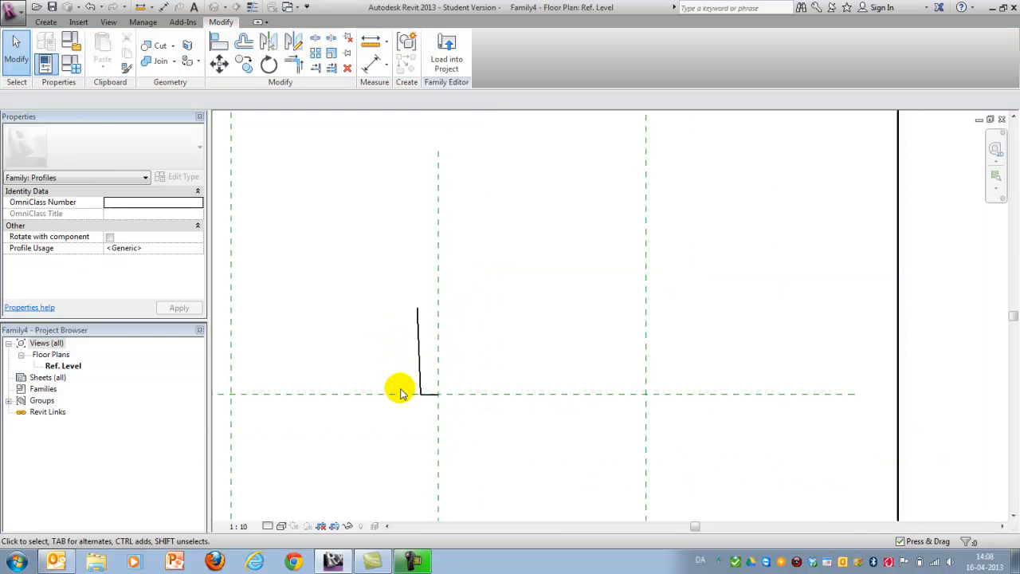
scroll(401, 391, down, 2)
Step: Extend the short vertical web line up to the top flange line with Trim/Extend
key(Escape)
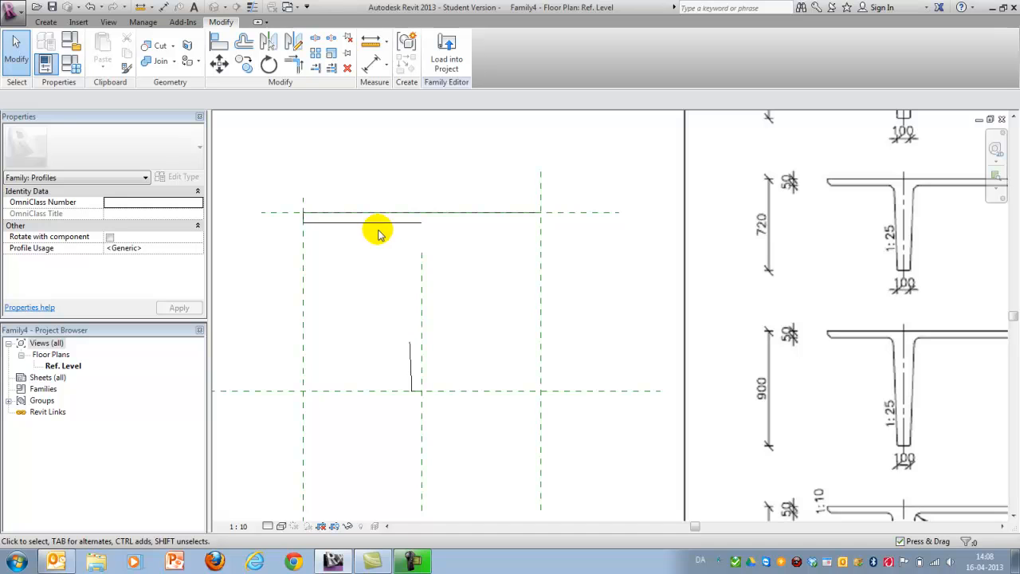
click(317, 69)
click(375, 220)
click(412, 357)
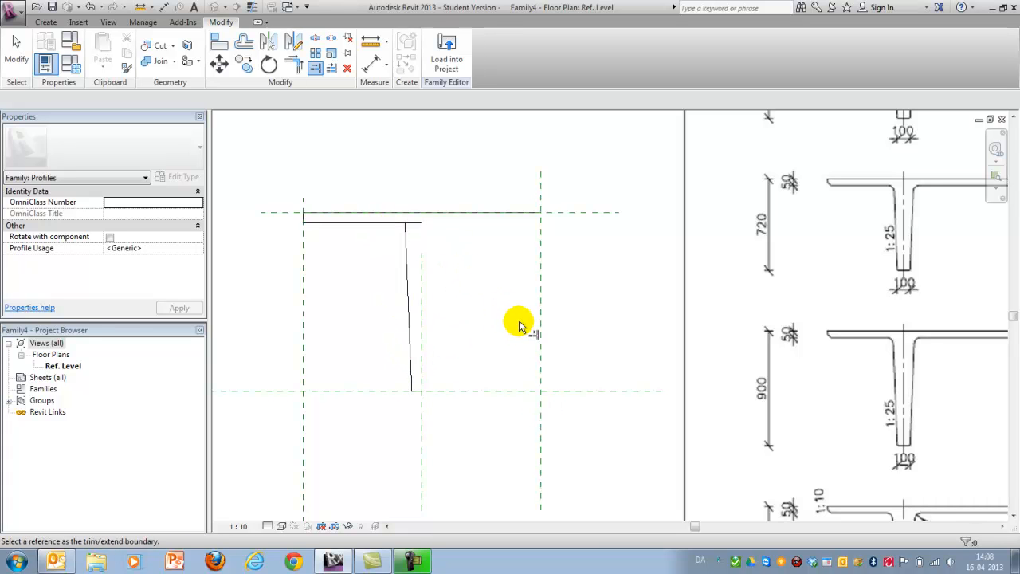
click(46, 21)
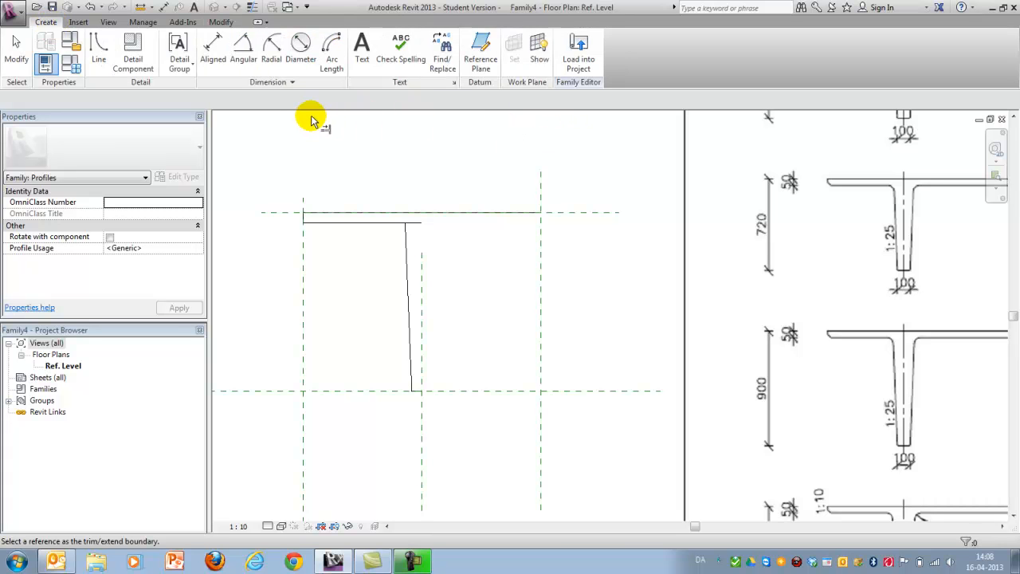
click(99, 53)
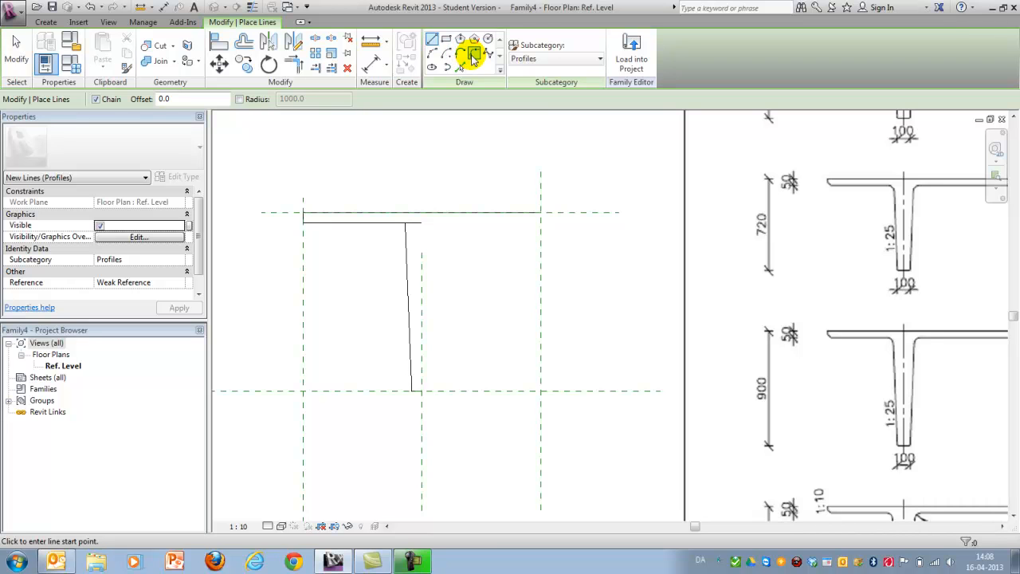
Step: Round the flange-web corner with a fillet arc and set its radius to 50
click(474, 56)
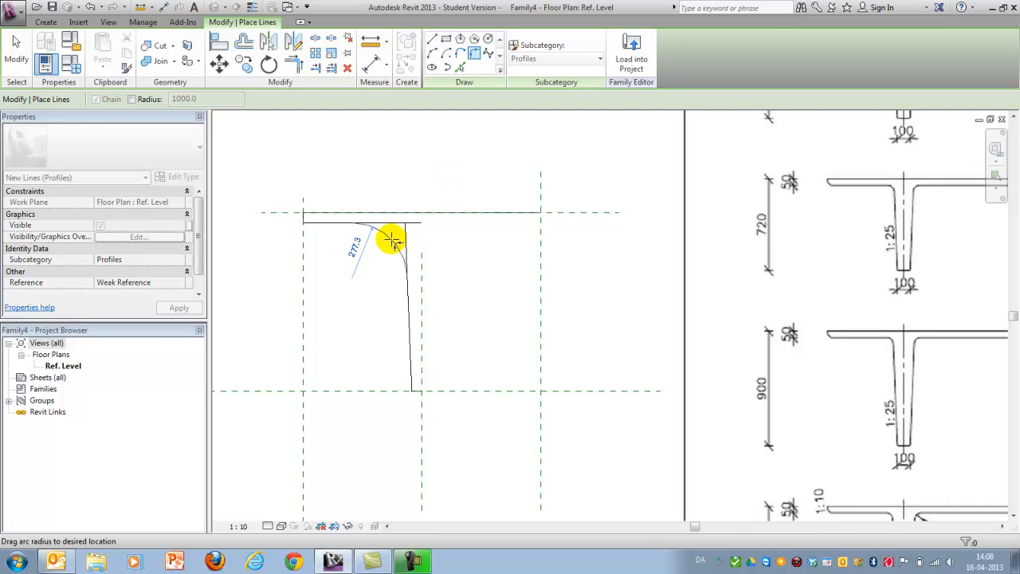
click(390, 233)
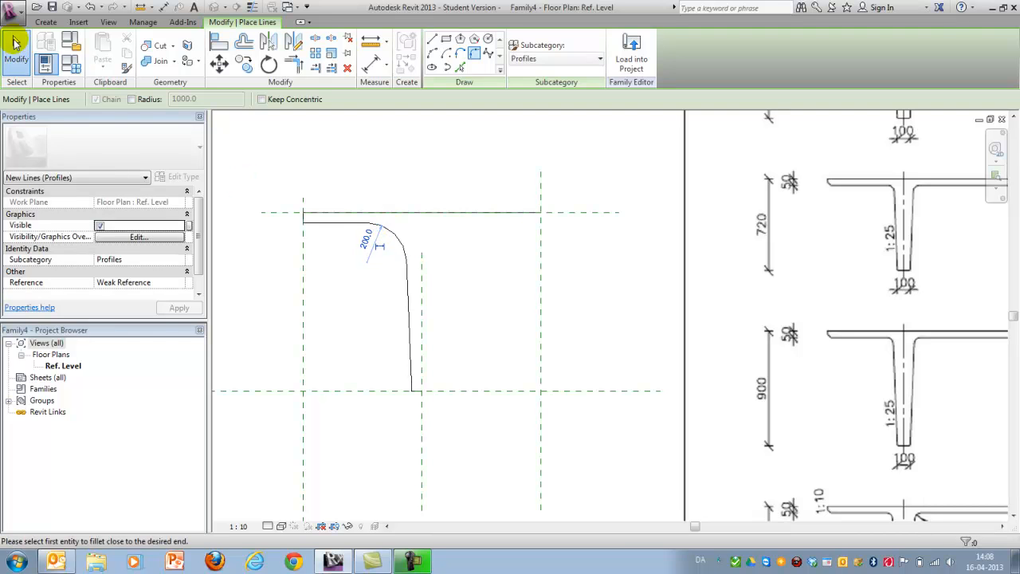
key(Escape)
key(Escape)
click(391, 234)
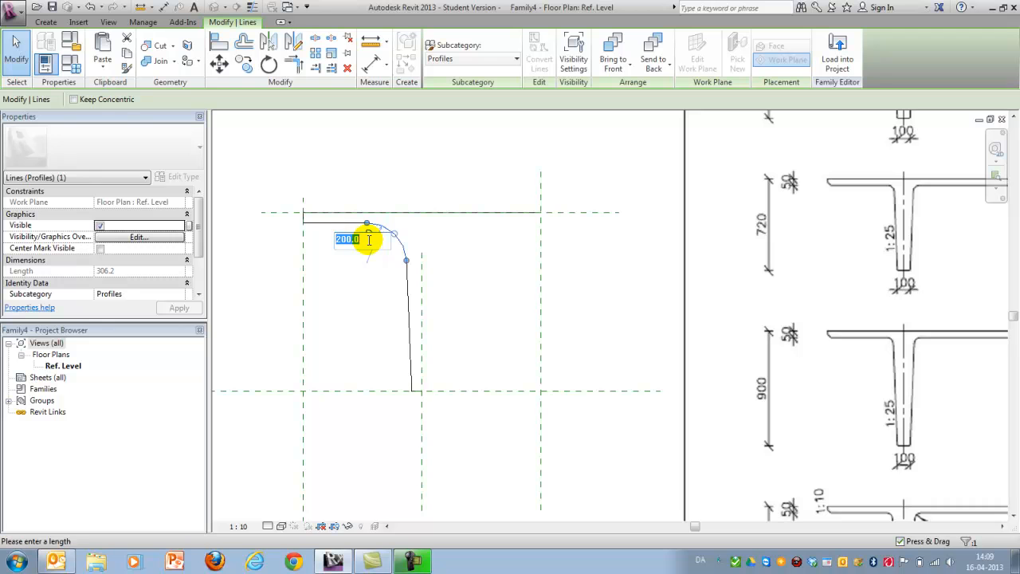
key(Return)
click(311, 211)
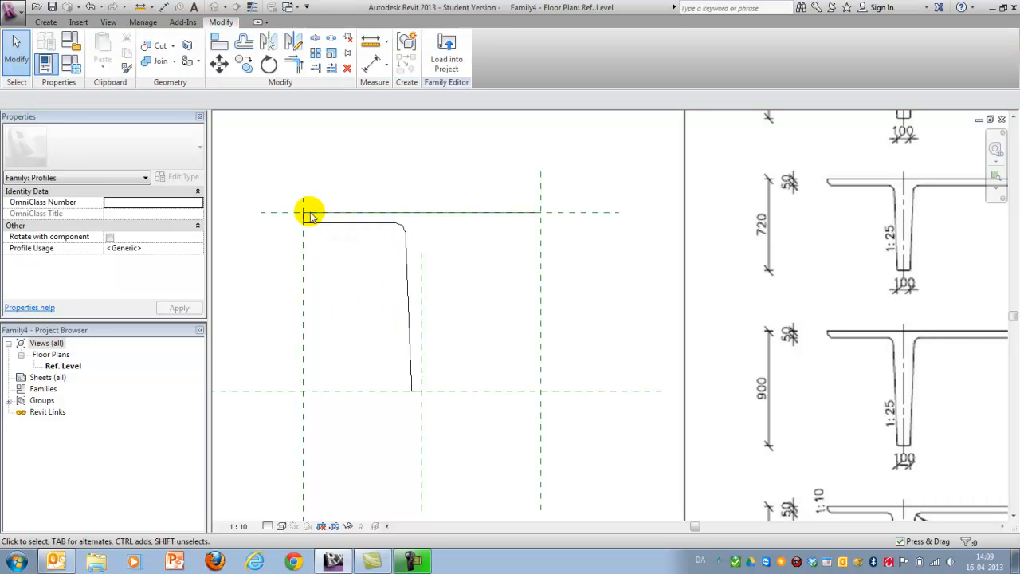
scroll(395, 383, up, 3)
scroll(389, 328, up, 2)
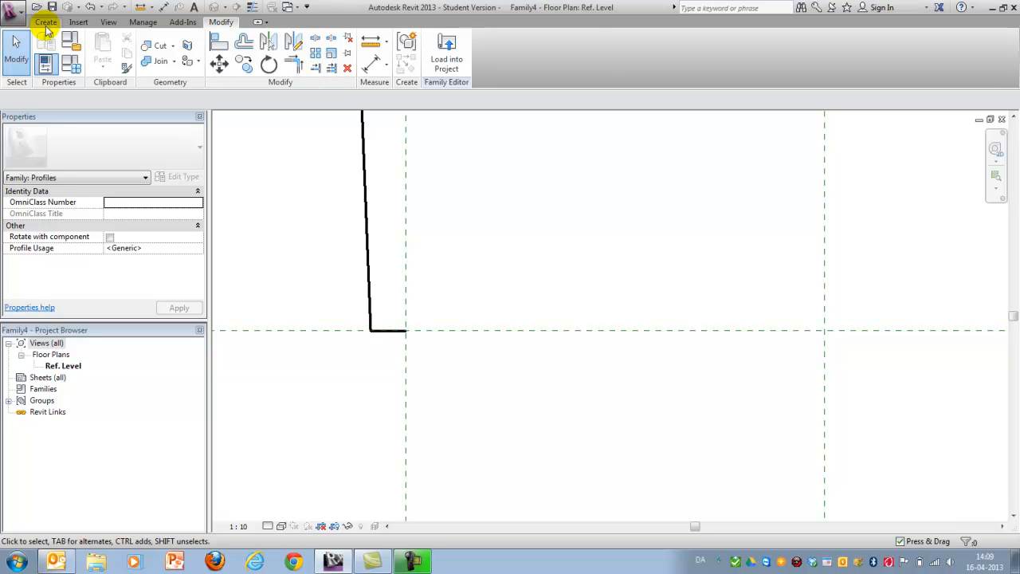
Step: Add a fillet arc at the web's bottom corner and set its radius to 10
click(45, 21)
key(l)
key(i)
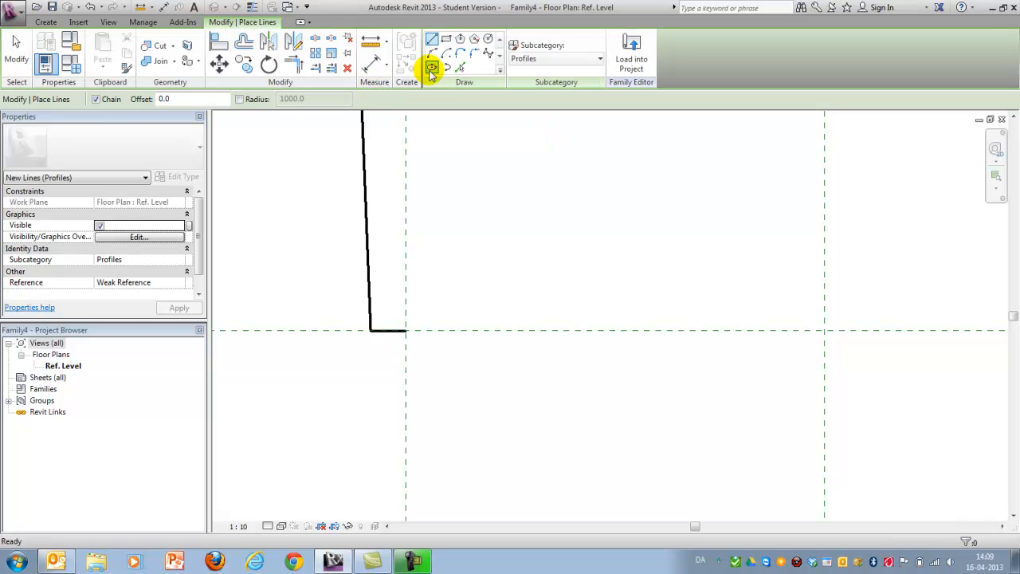
click(473, 56)
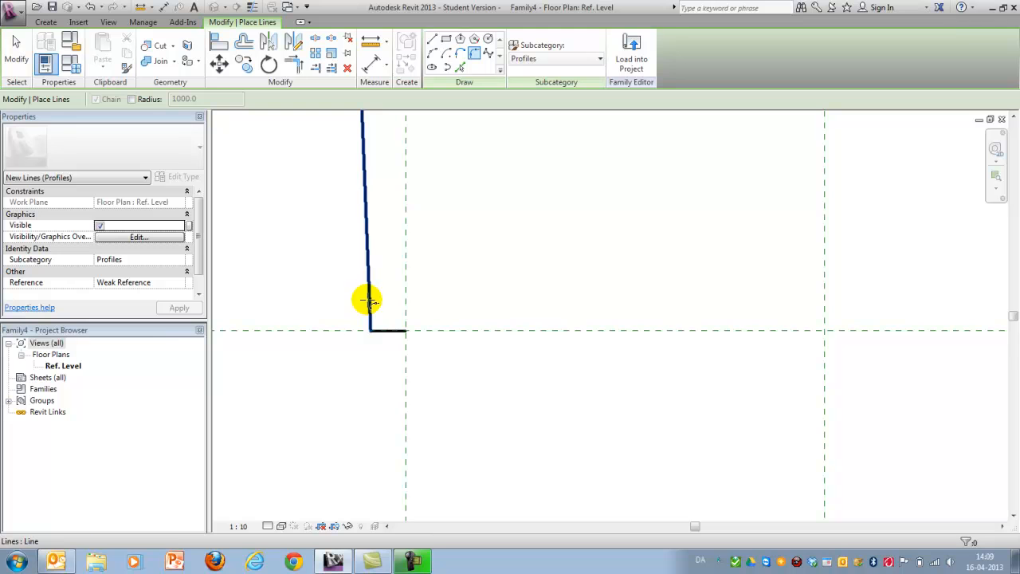
click(388, 331)
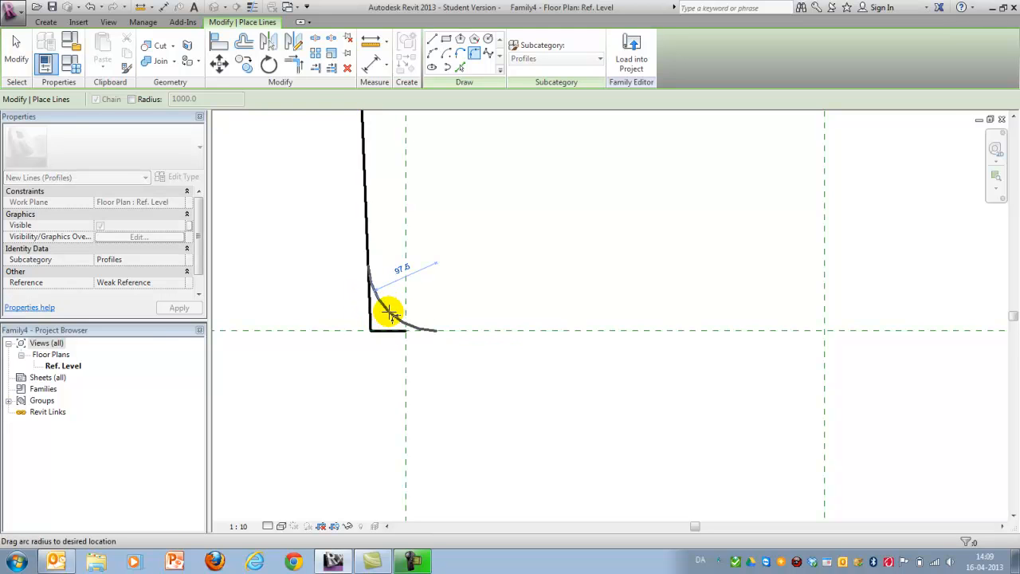
click(388, 317)
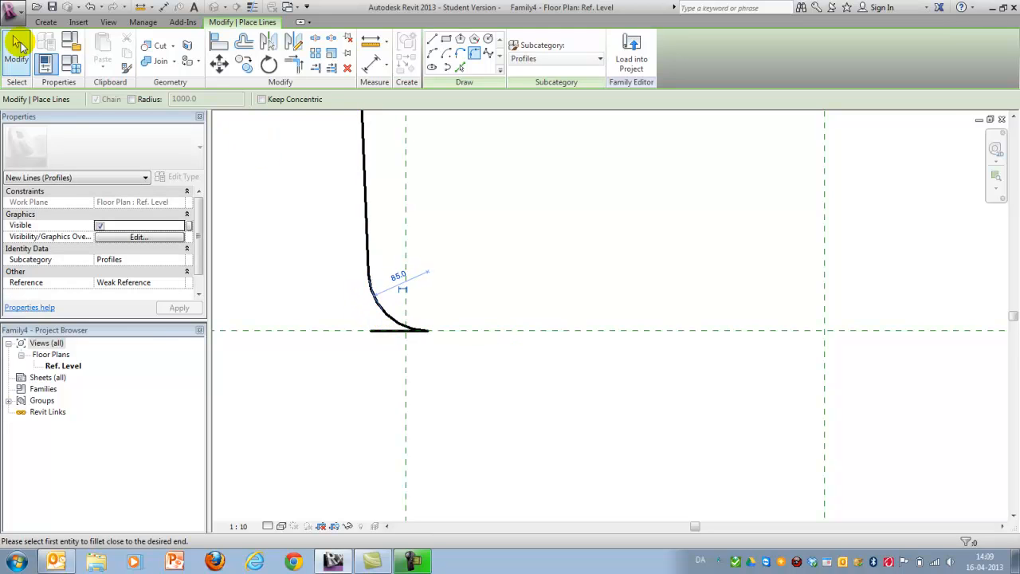
click(16, 48)
click(385, 309)
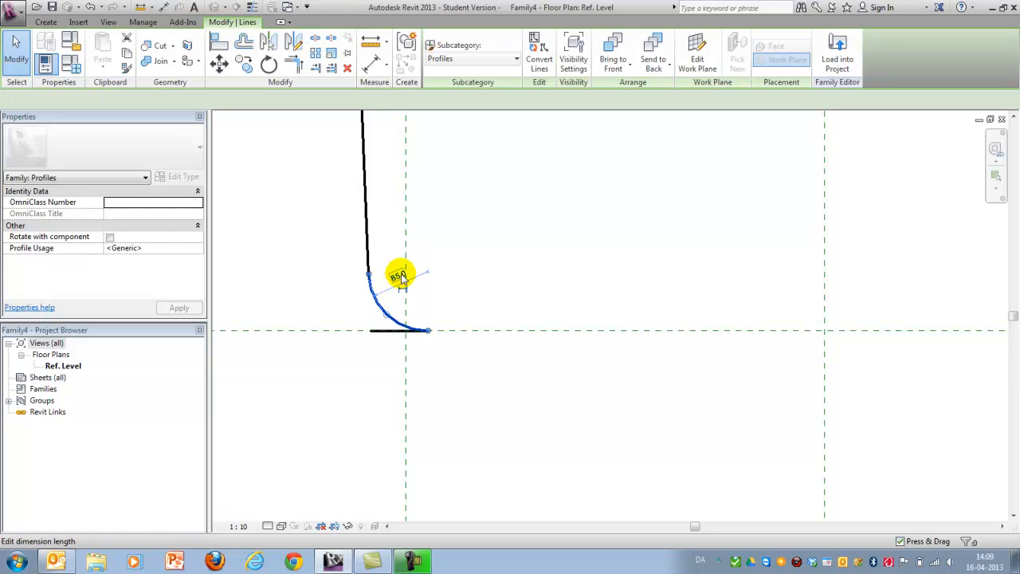
click(401, 277)
key(Return)
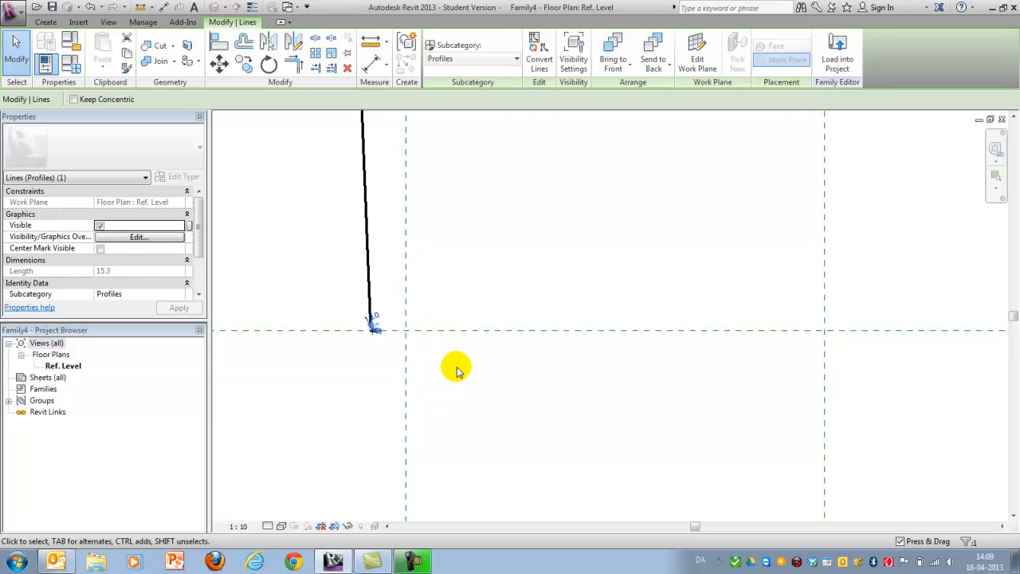
click(458, 367)
Step: Extend the short bottom line to the vertical reference plane and zoom to fit
click(383, 327)
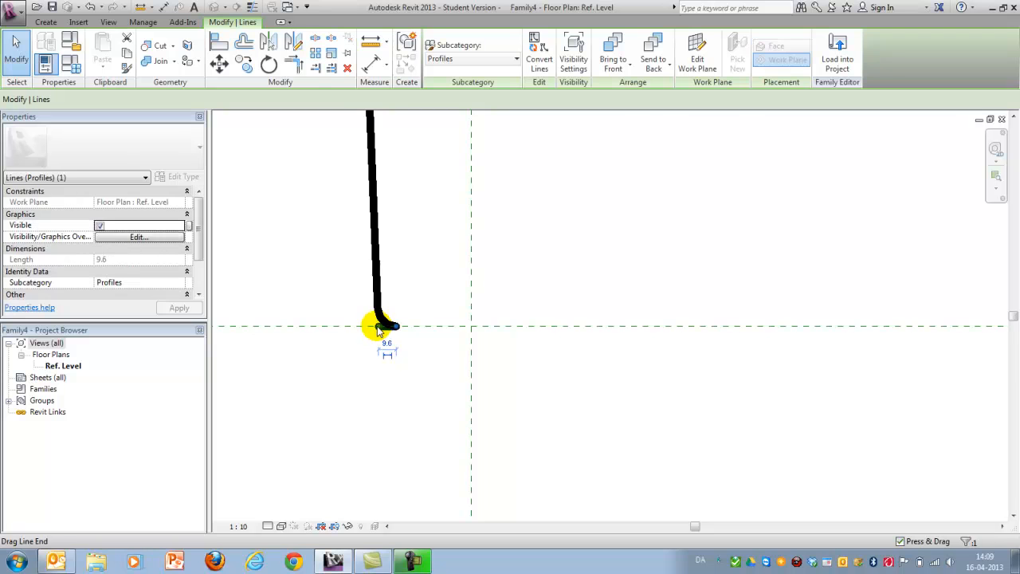
drag(396, 326, 472, 326)
click(532, 366)
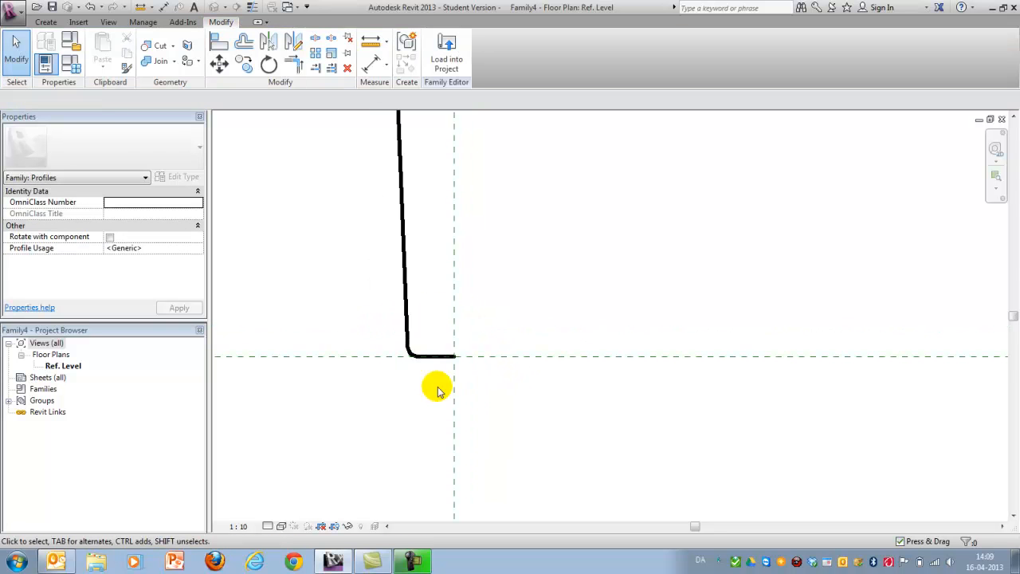
scroll(467, 359, down, 3)
key(z)
key(a)
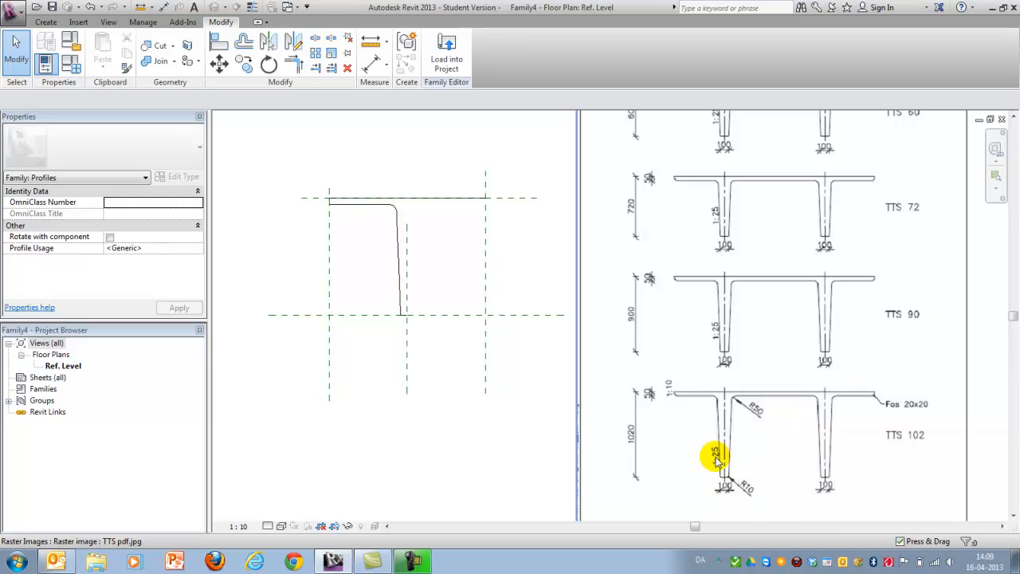
scroll(687, 391, up, 3)
scroll(709, 295, down, 1)
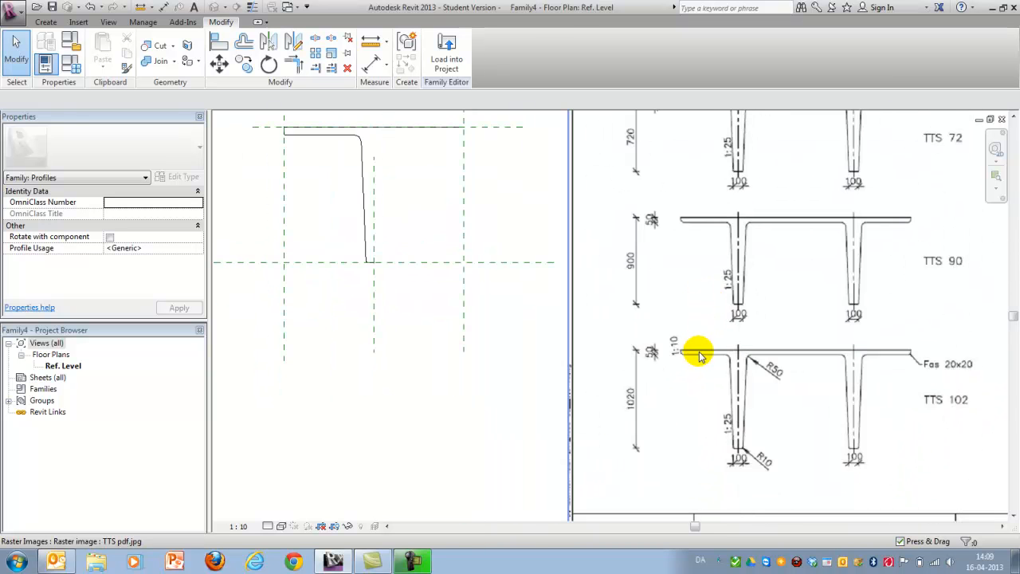
scroll(700, 355, up, 5)
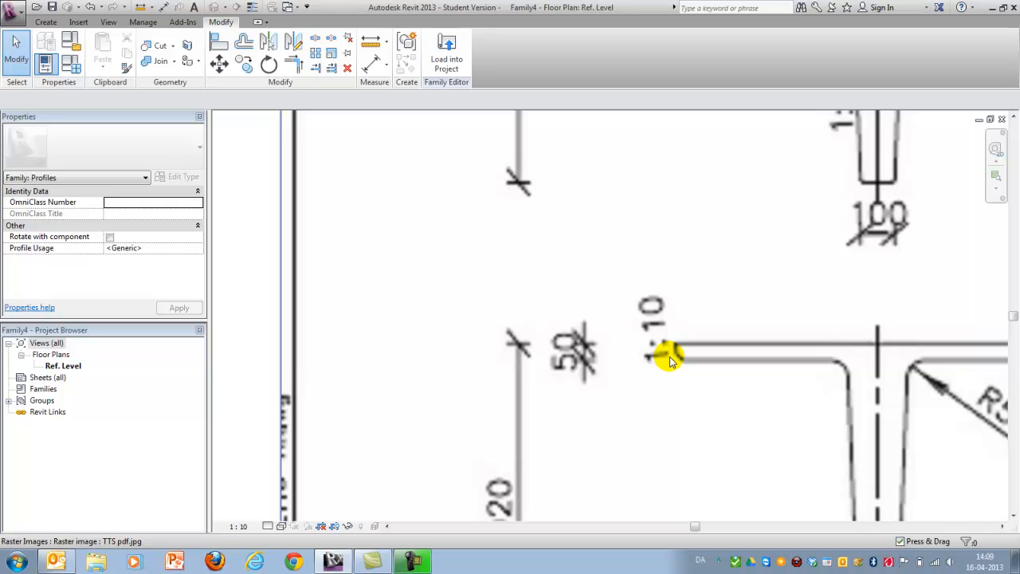
scroll(606, 335, down, 4)
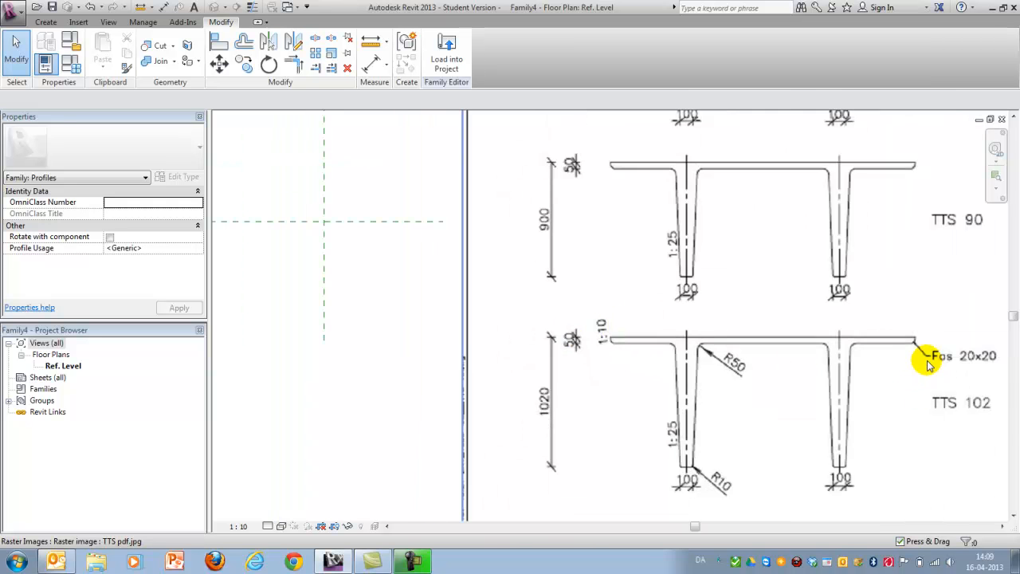
scroll(925, 363, up, 3)
scroll(905, 360, down, 3)
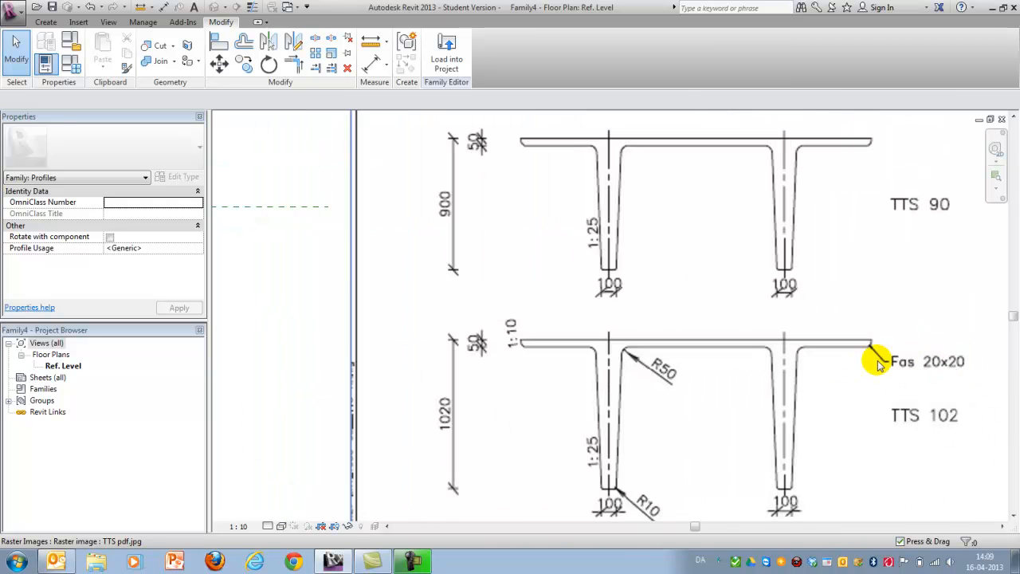
scroll(899, 368, down, 2)
scroll(901, 379, down, 1)
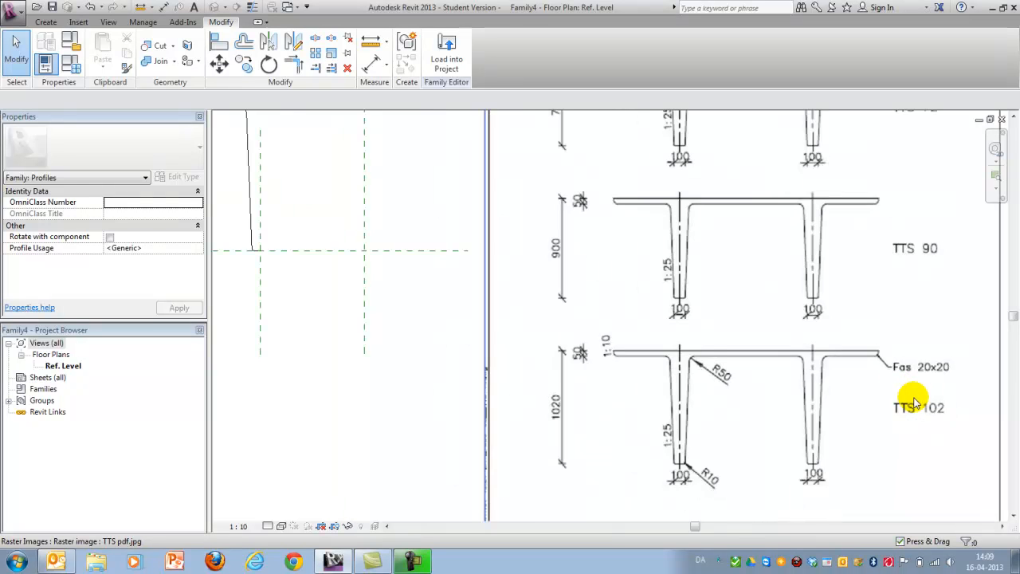
scroll(915, 400, down, 3)
scroll(906, 376, up, 2)
scroll(917, 402, down, 2)
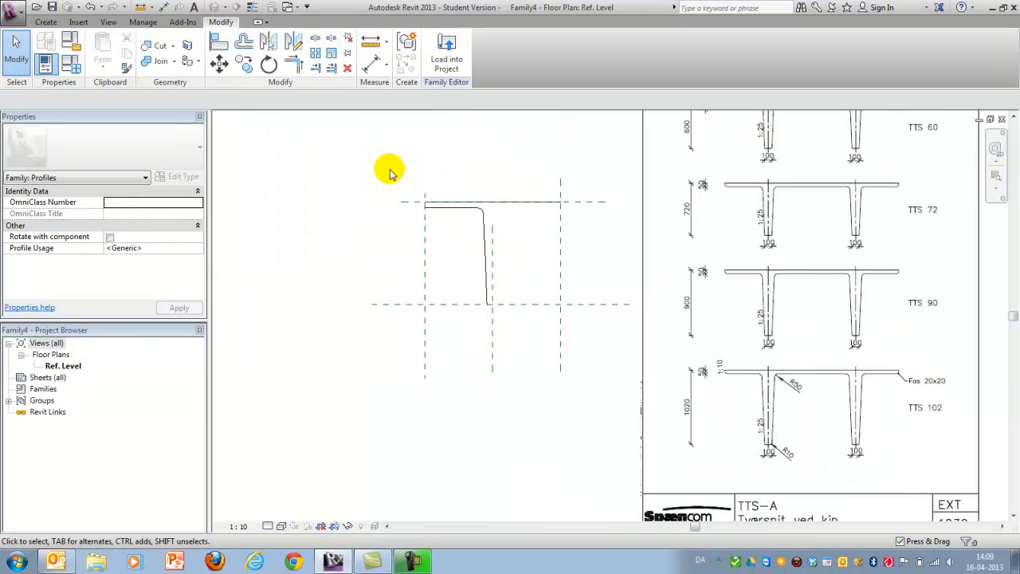
scroll(454, 191, up, 3)
scroll(406, 232, up, 4)
scroll(398, 235, up, 2)
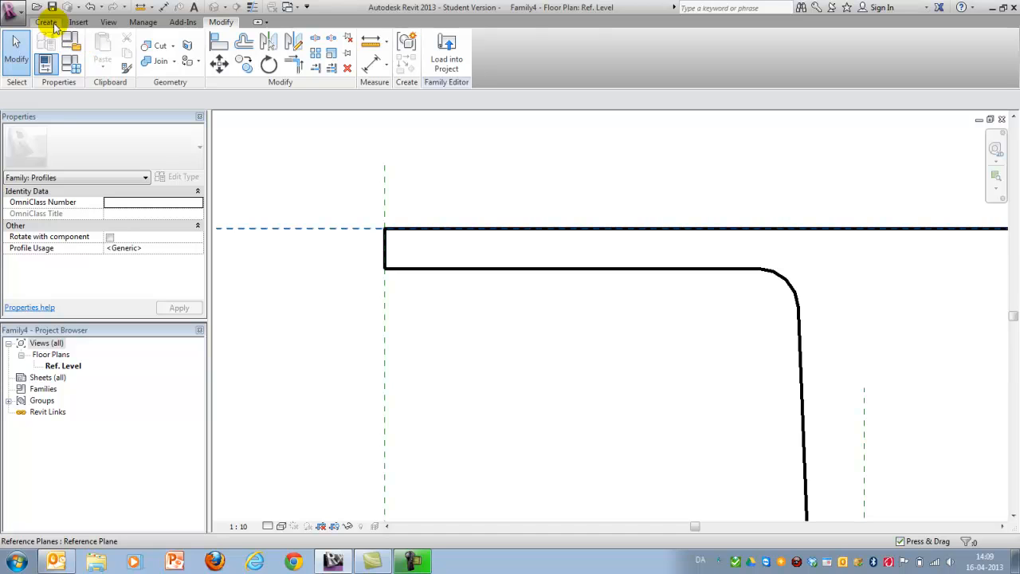
Step: Sketch the slanted end line from the profile's top-left corner with a short 10 segment
click(43, 22)
click(94, 52)
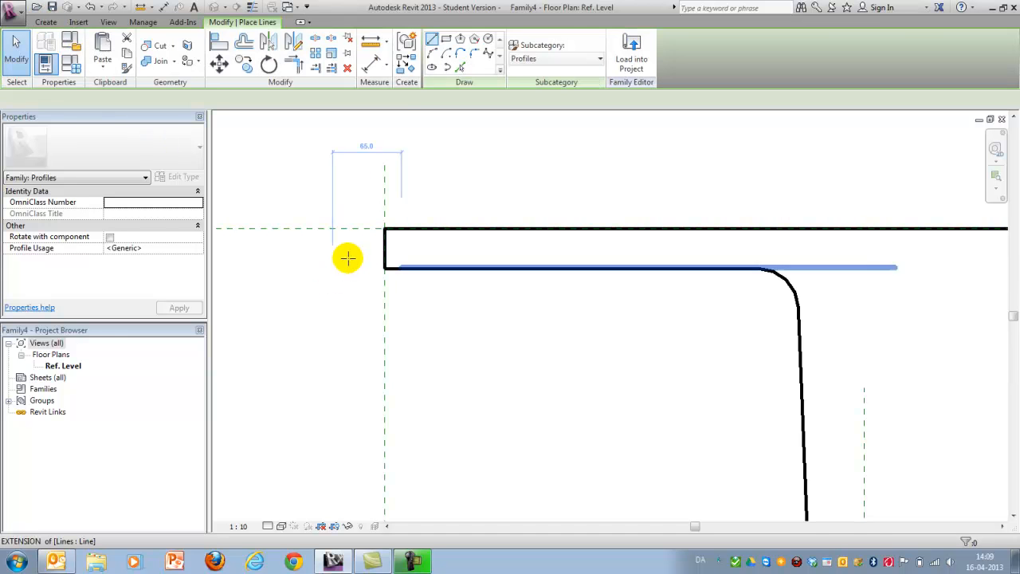
click(348, 257)
click(408, 211)
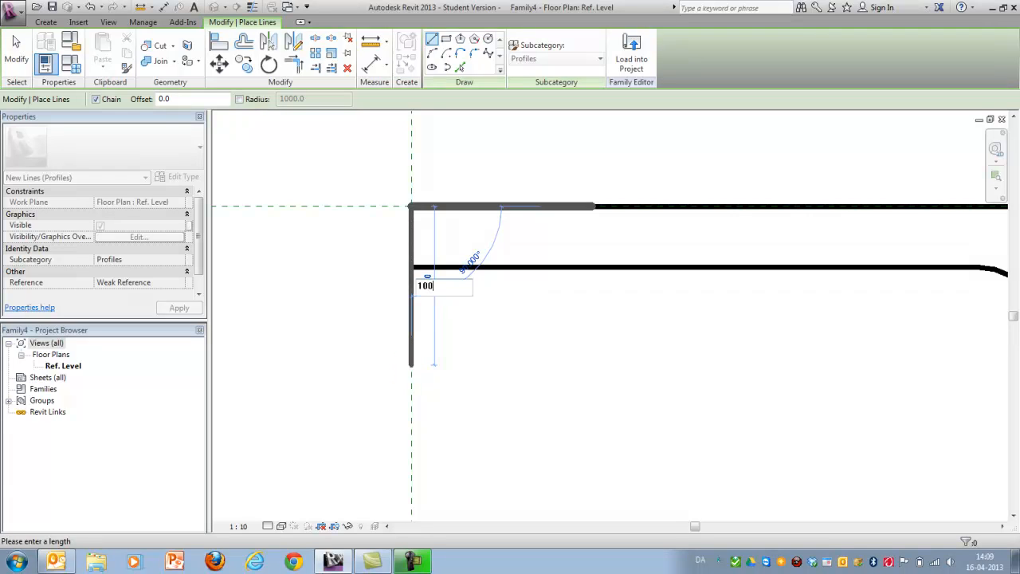
click(410, 327)
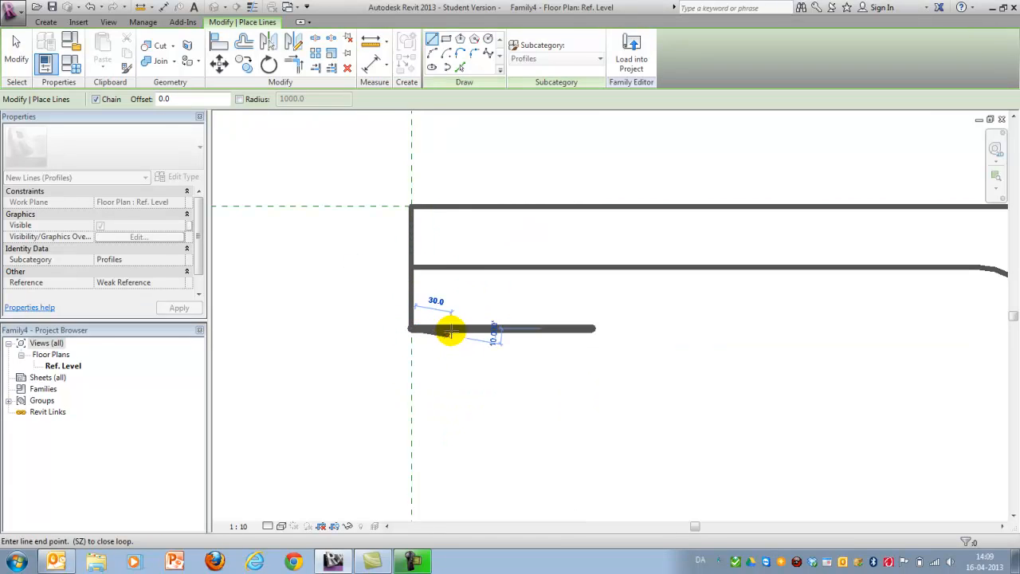
text(10)
key(Return)
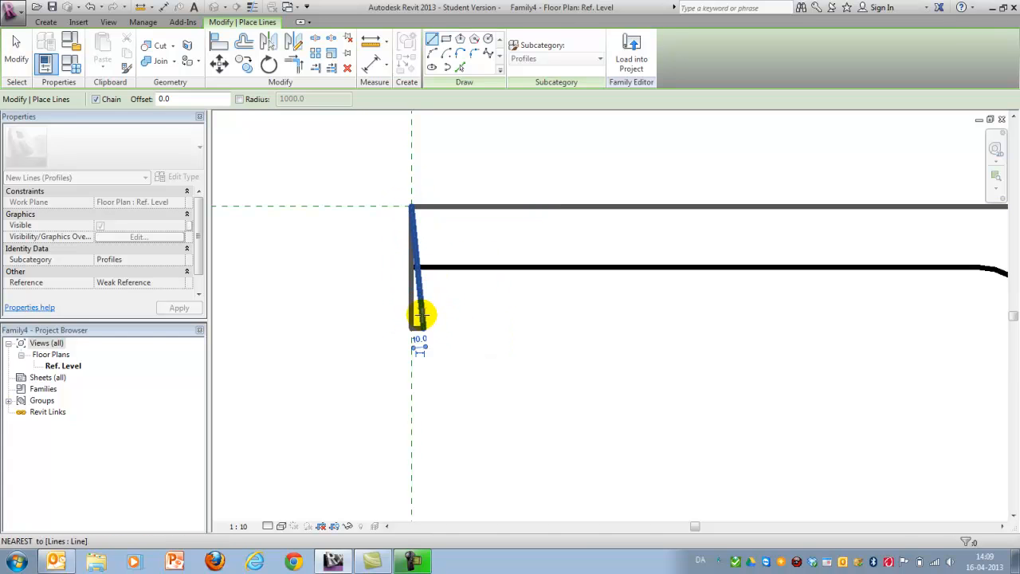
key(Escape)
key(Escape)
click(414, 328)
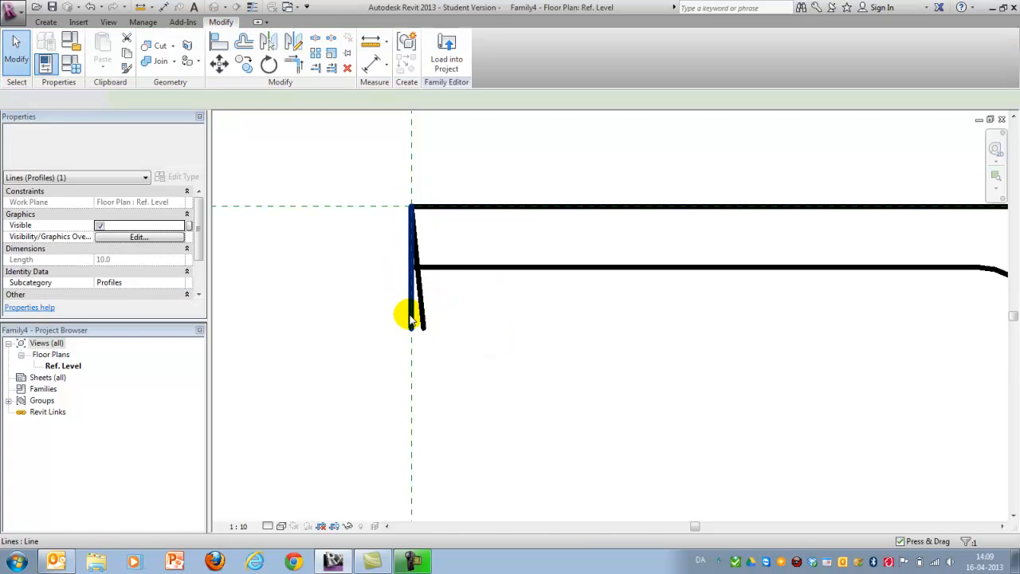
key(Escape)
scroll(398, 259, up, 1)
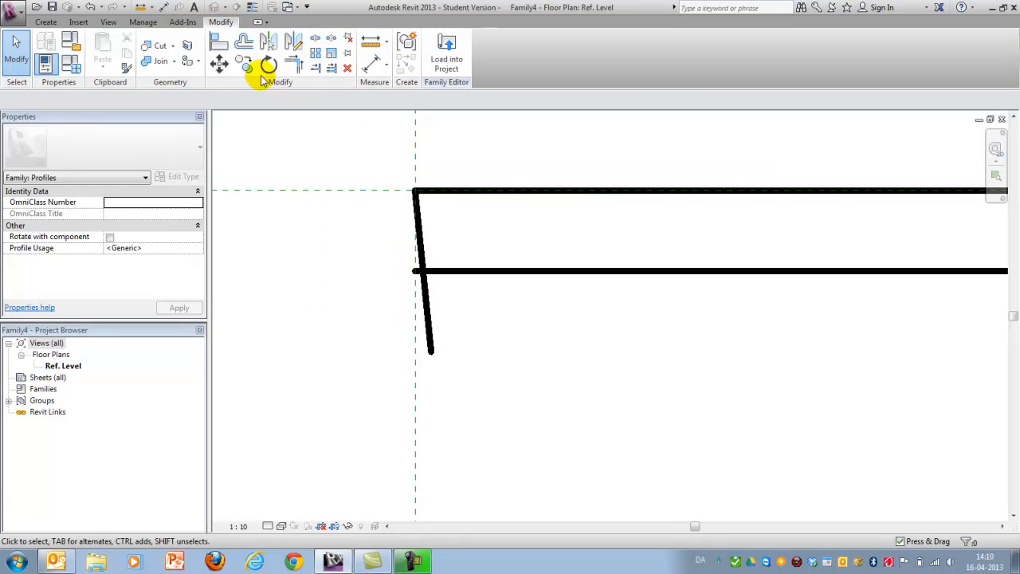
Step: Trim the slanted end line back to a clean corner at the lower flange line
click(307, 68)
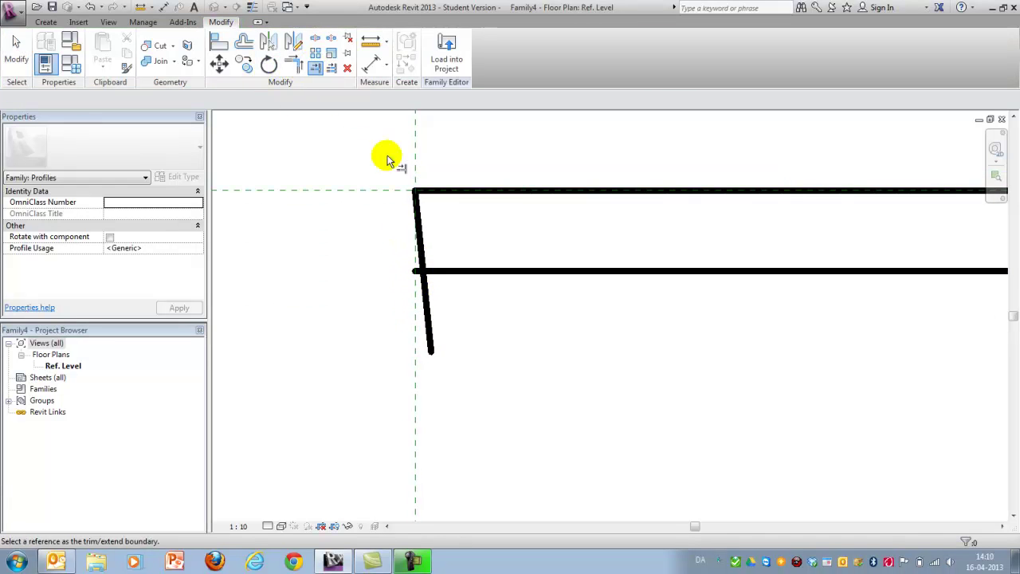
click(444, 273)
click(423, 239)
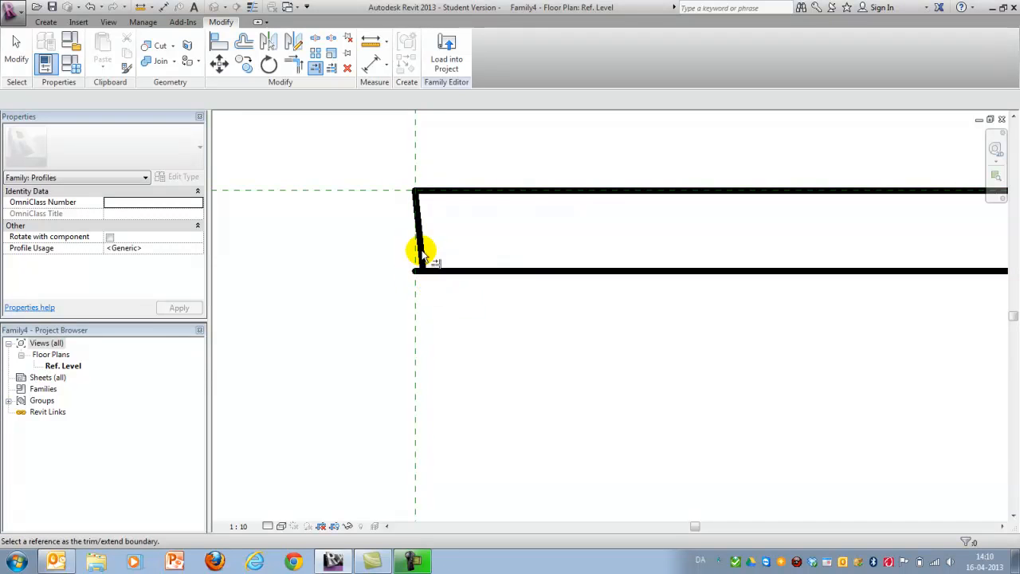
key(Escape)
click(446, 271)
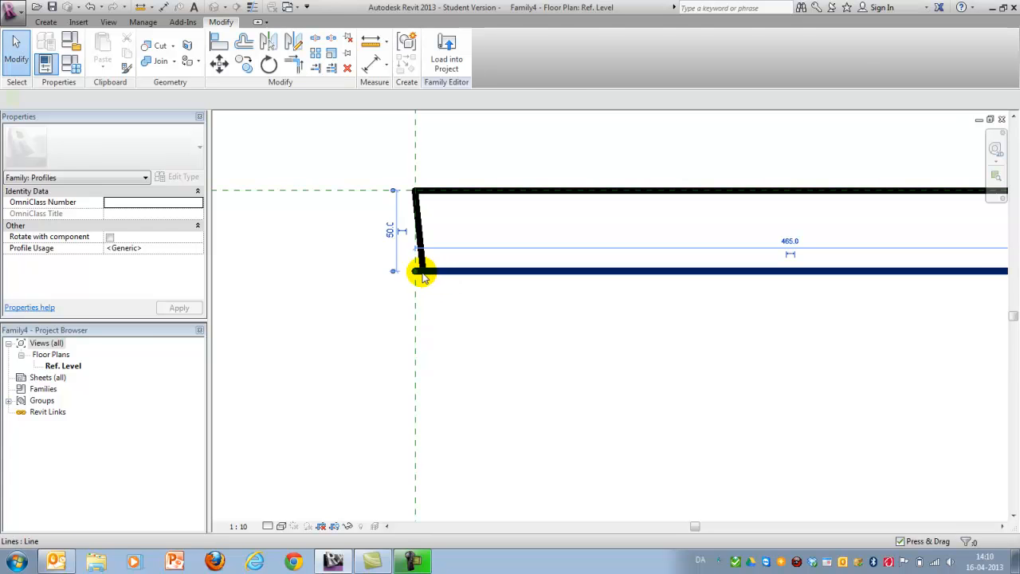
click(421, 263)
click(495, 331)
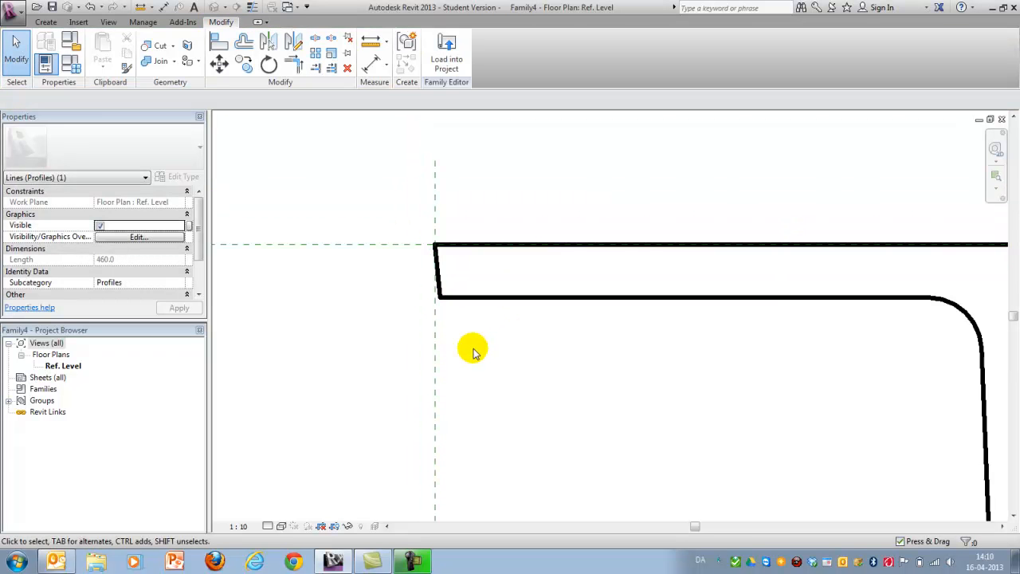
scroll(474, 351, down, 1)
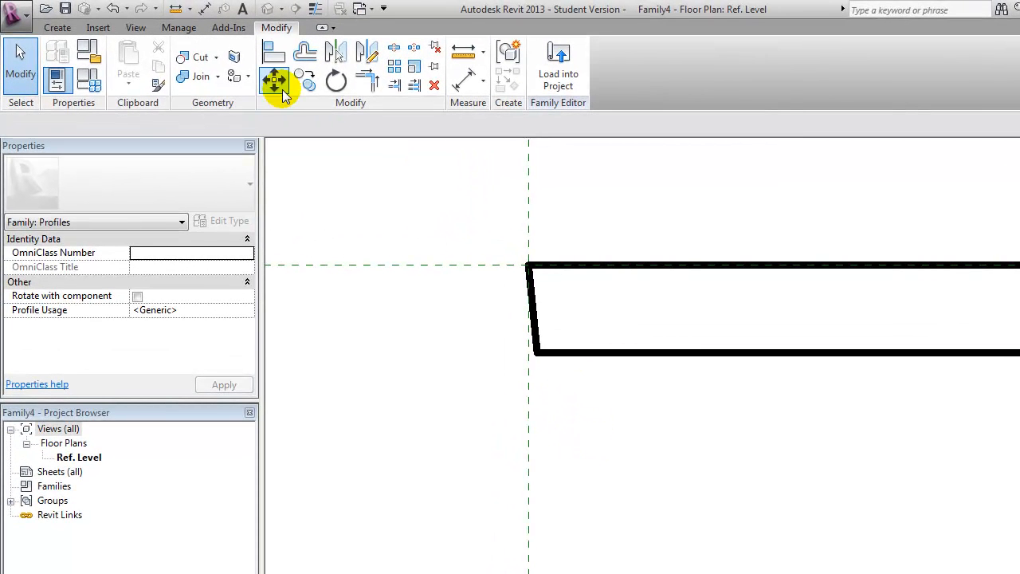
Step: Draw a radius-20 helper circle at the corner, sketch the chamfer line across it and delete the circle
click(57, 27)
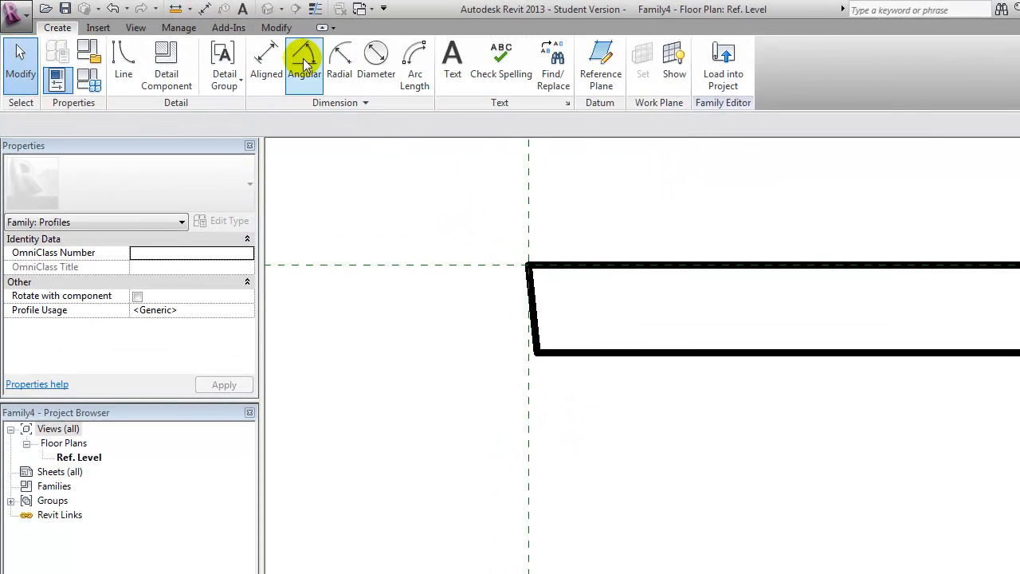
click(124, 64)
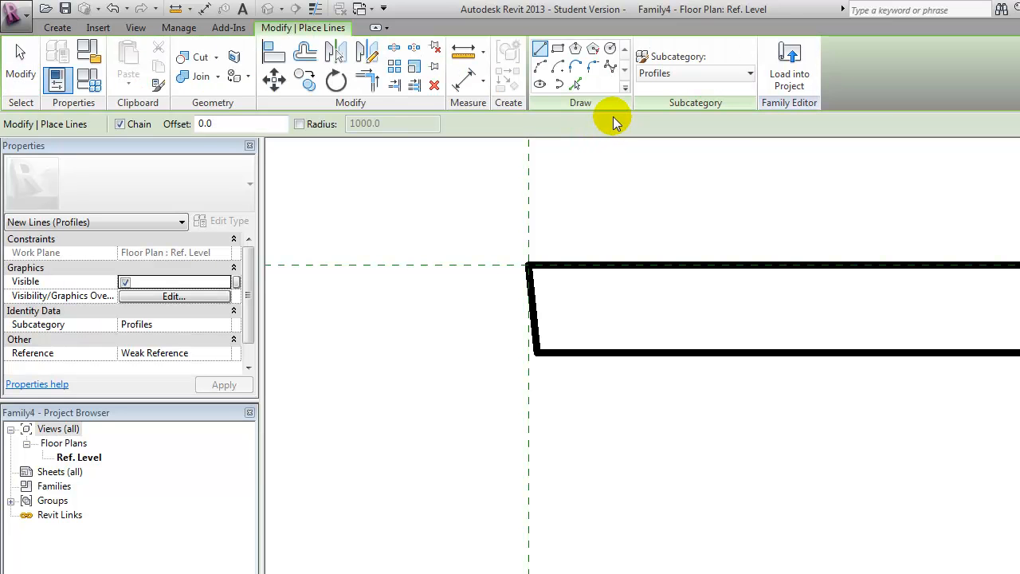
click(610, 49)
click(541, 352)
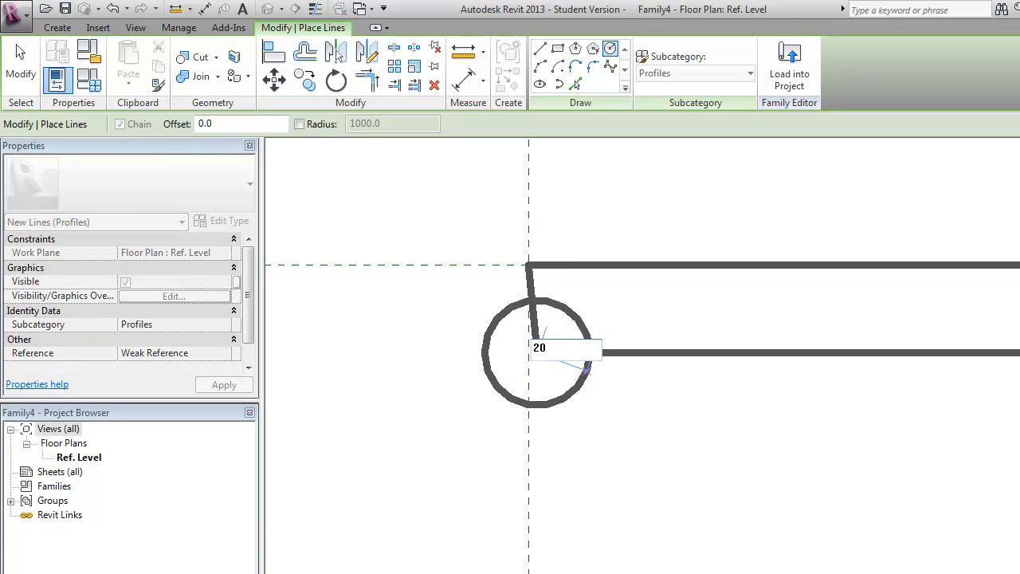
click(588, 365)
click(20, 62)
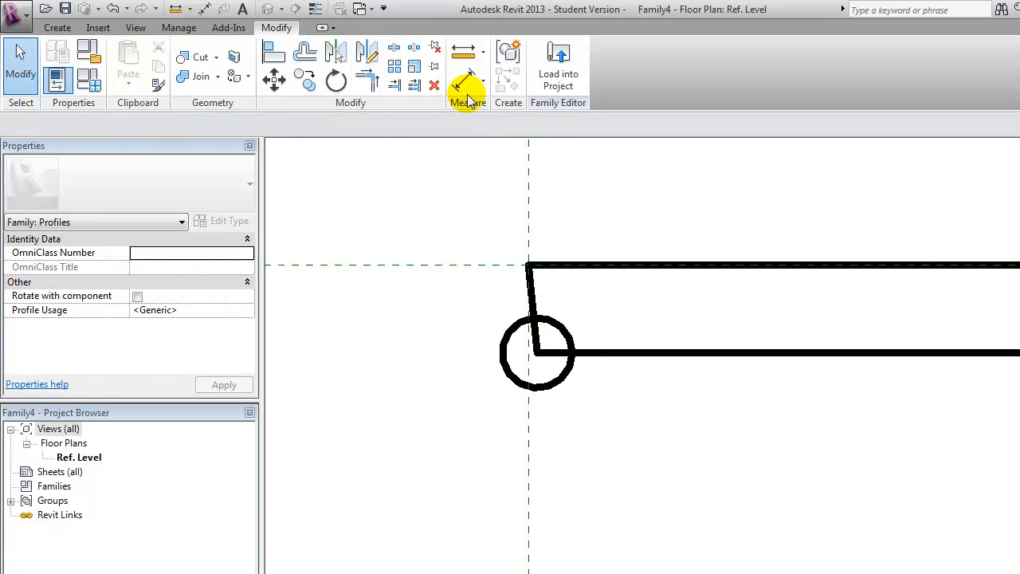
click(57, 27)
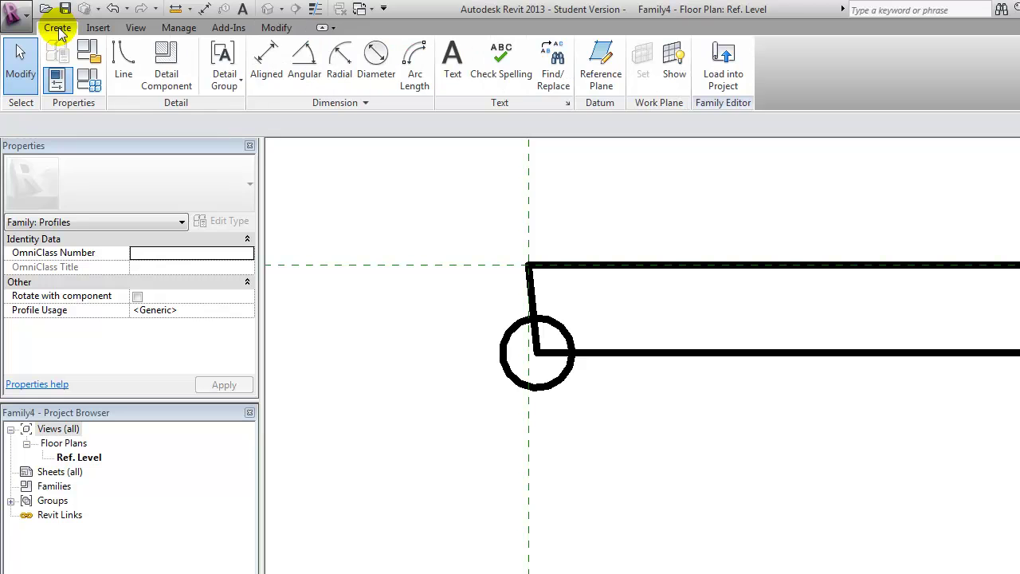
click(123, 60)
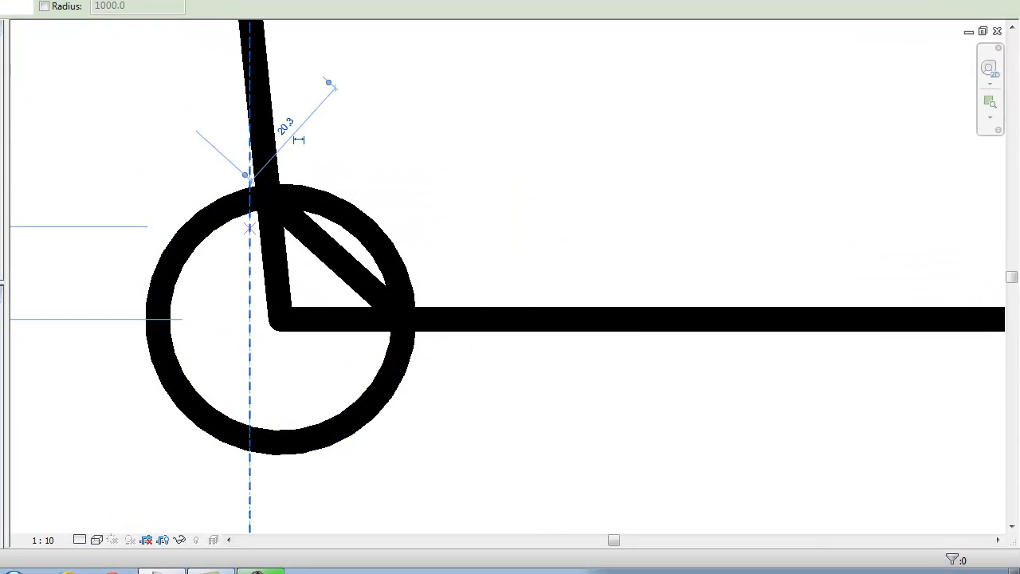
click(362, 415)
key(Delete)
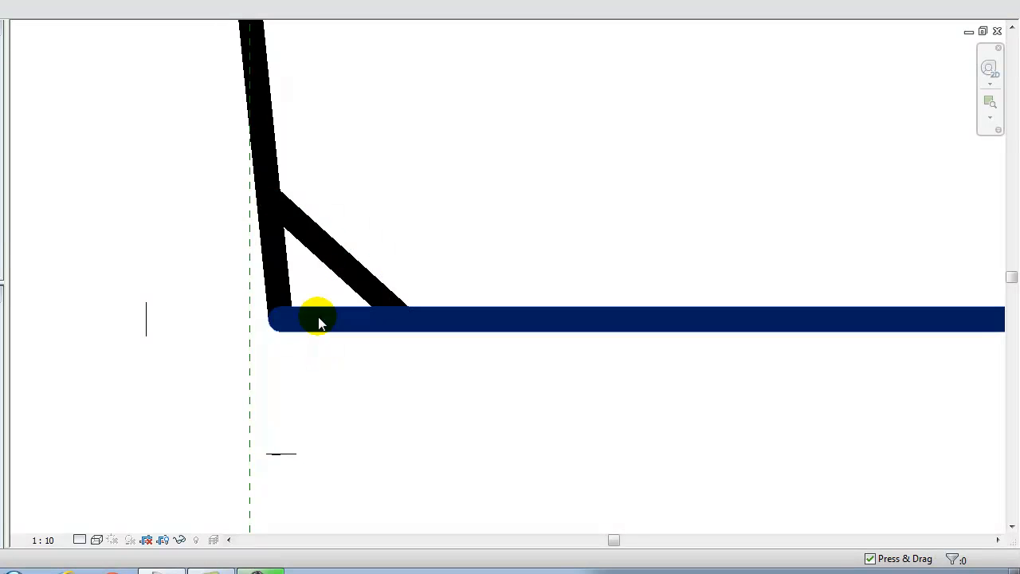
Step: Shorten the flange underside and slanted end lines to meet the chamfer's ends
click(318, 321)
drag(275, 321, 413, 326)
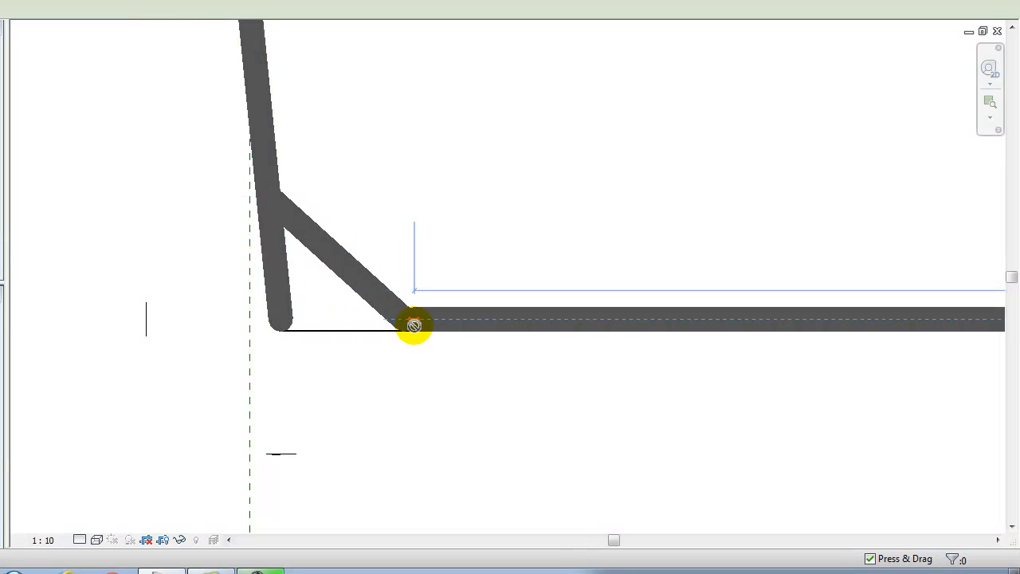
click(402, 319)
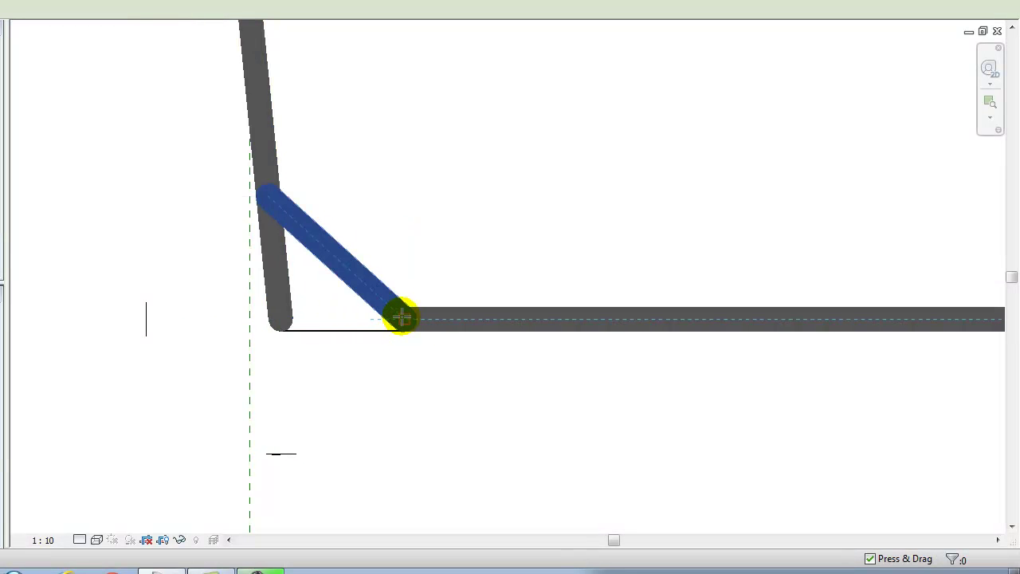
click(402, 383)
click(279, 311)
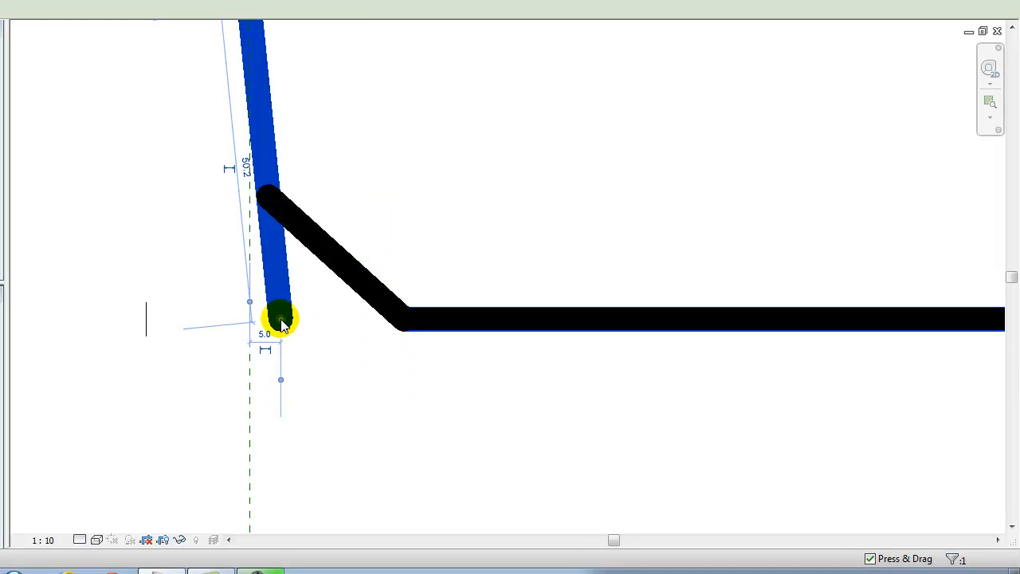
drag(279, 319, 269, 198)
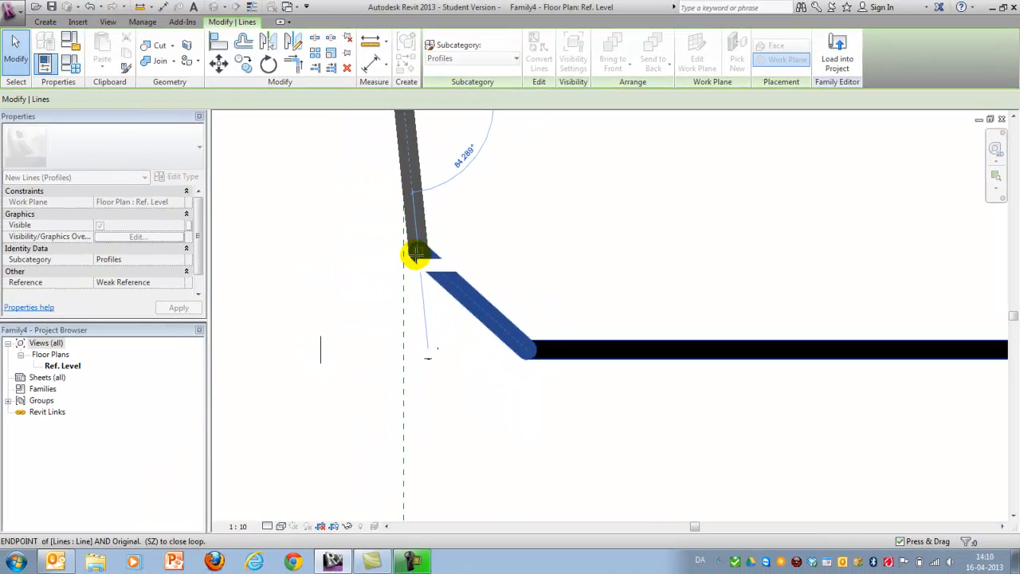
click(443, 395)
scroll(388, 347, down, 2)
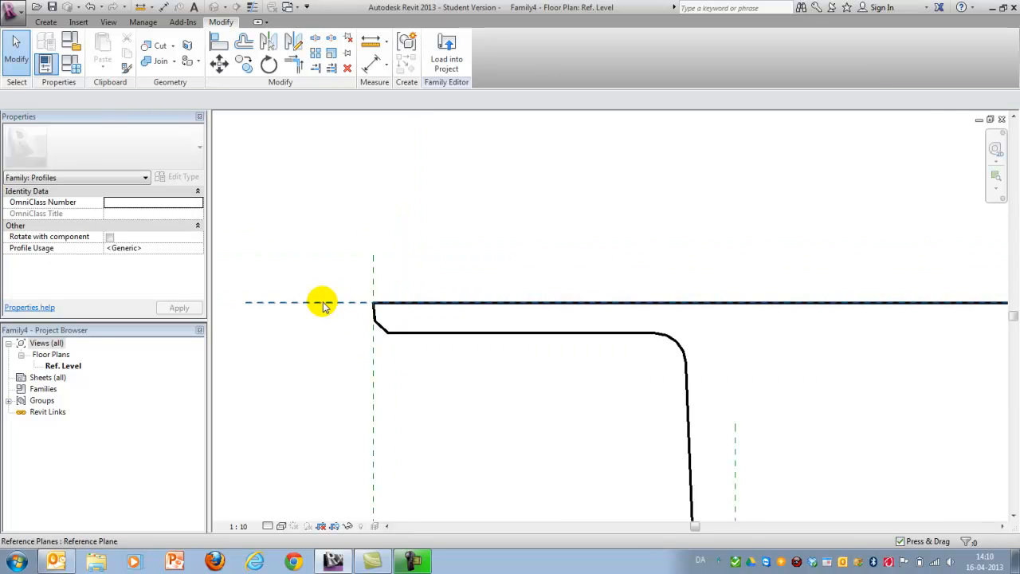
scroll(326, 295, down, 2)
scroll(335, 263, down, 2)
scroll(335, 265, up, 3)
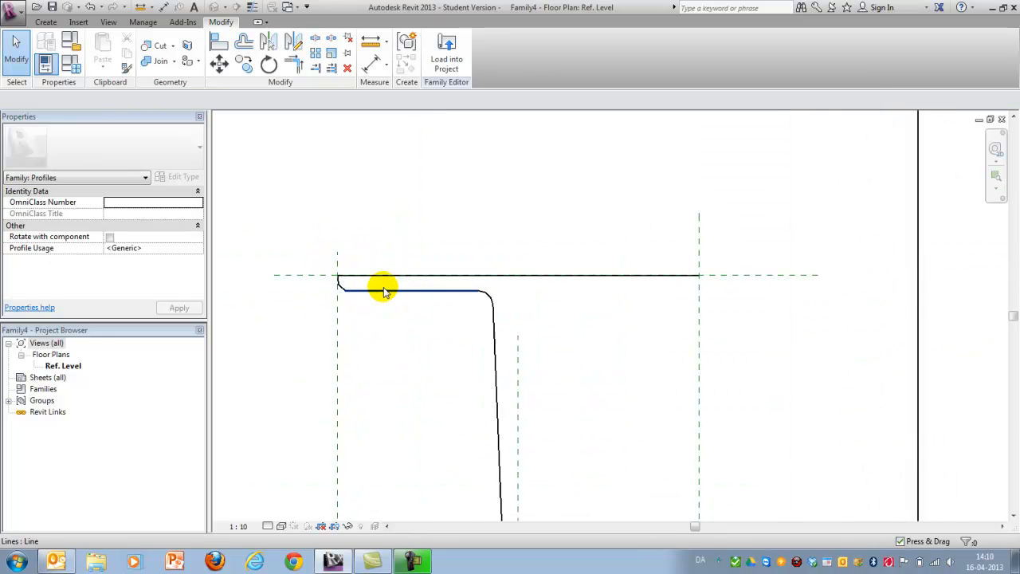
scroll(440, 201, down, 2)
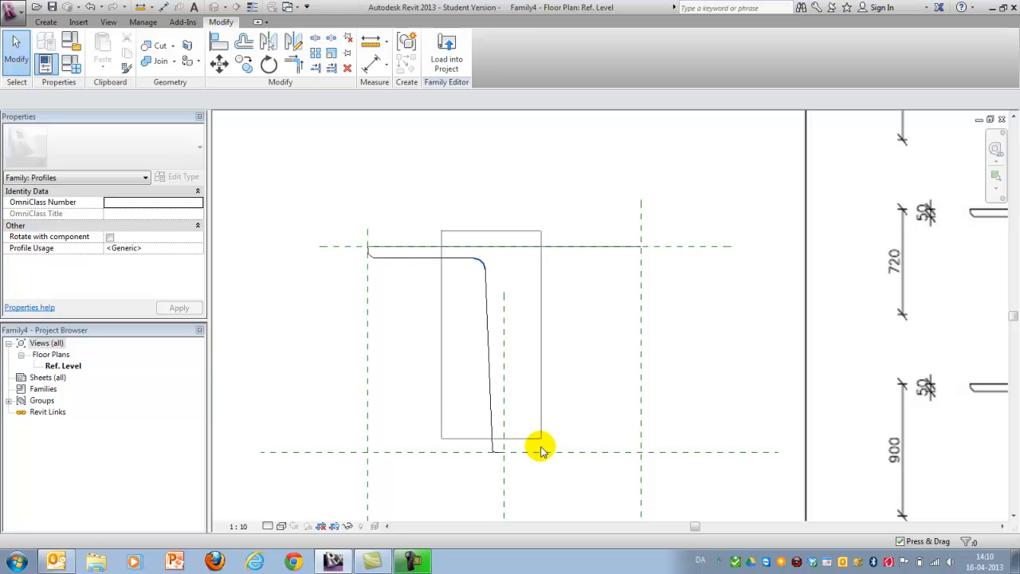
Step: Mirror the half-profile lines about the web centre plane to form a full web
drag(440, 201, 549, 464)
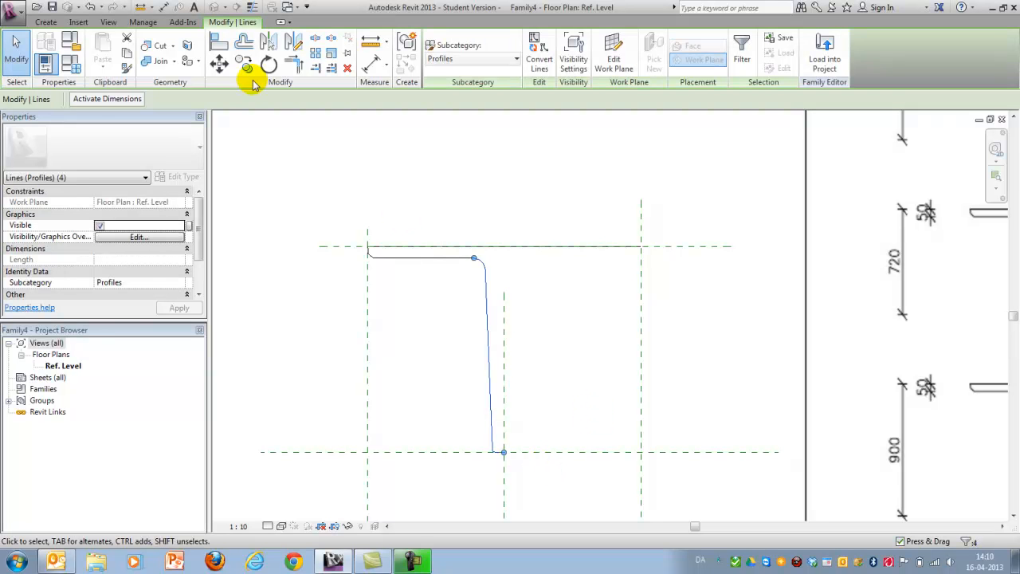
click(268, 44)
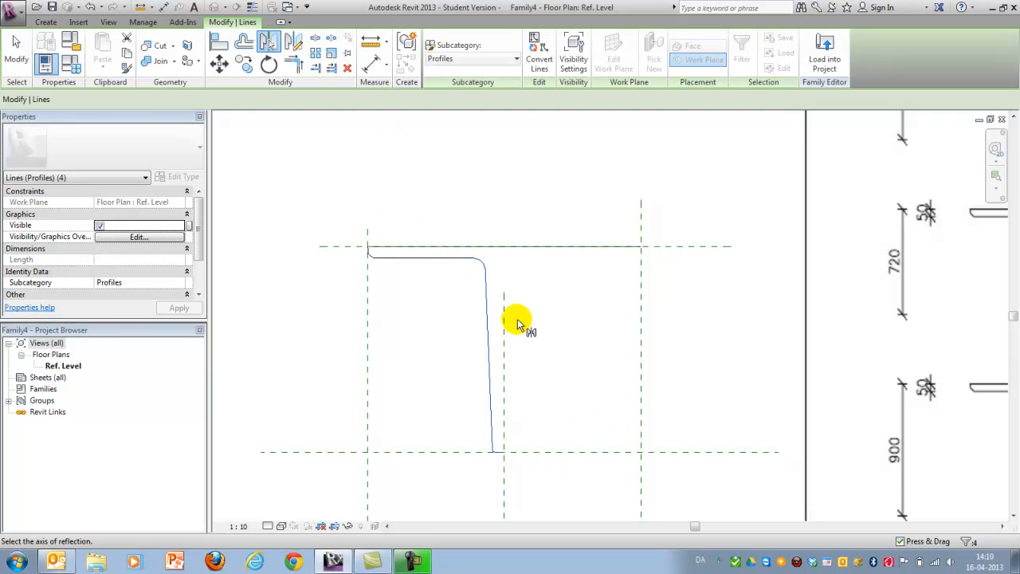
click(556, 348)
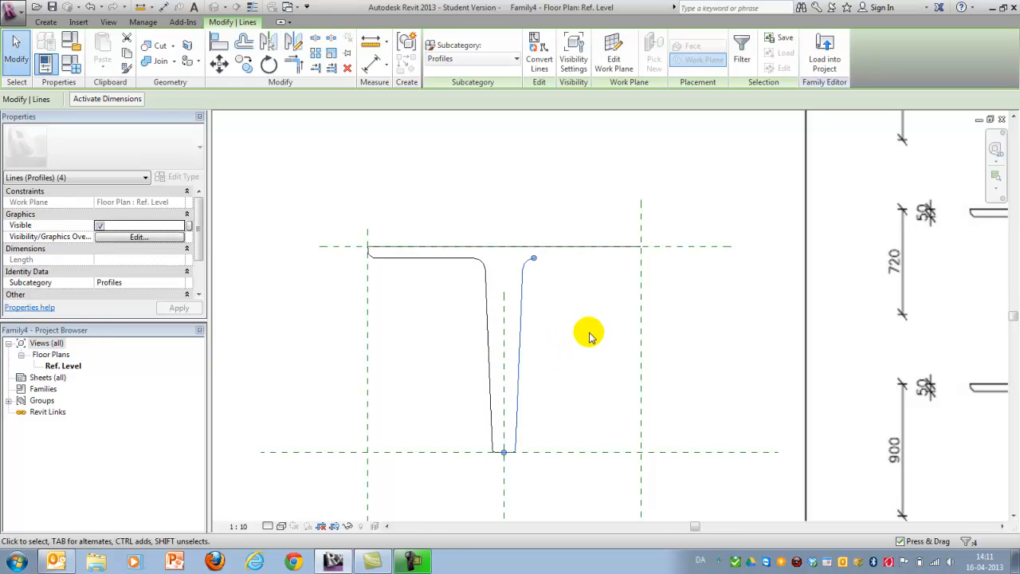
click(591, 341)
scroll(485, 294, down, 2)
Step: Mirror the whole single-web profile about the other plane to create the second web
drag(327, 233, 592, 413)
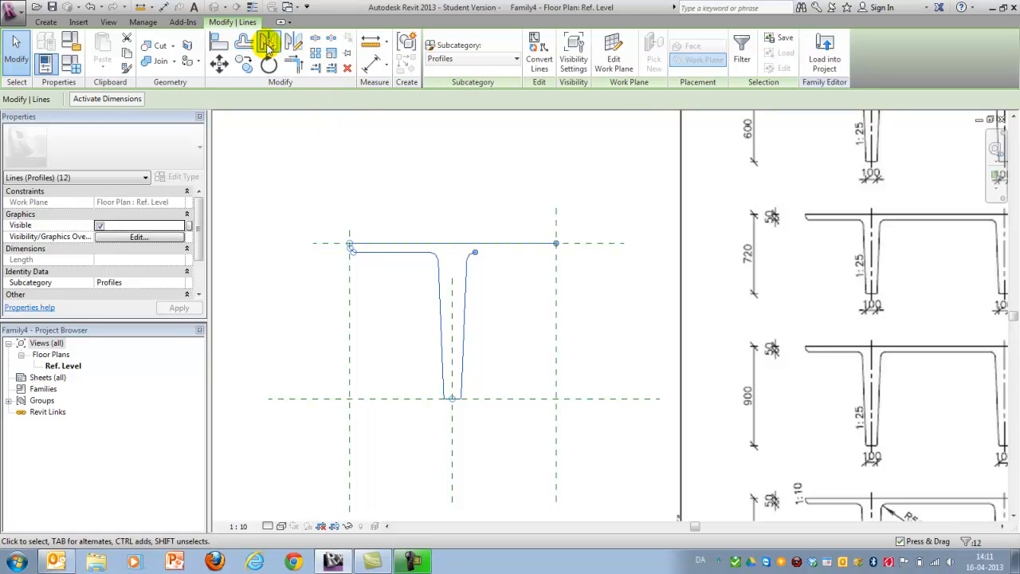
click(267, 44)
click(556, 297)
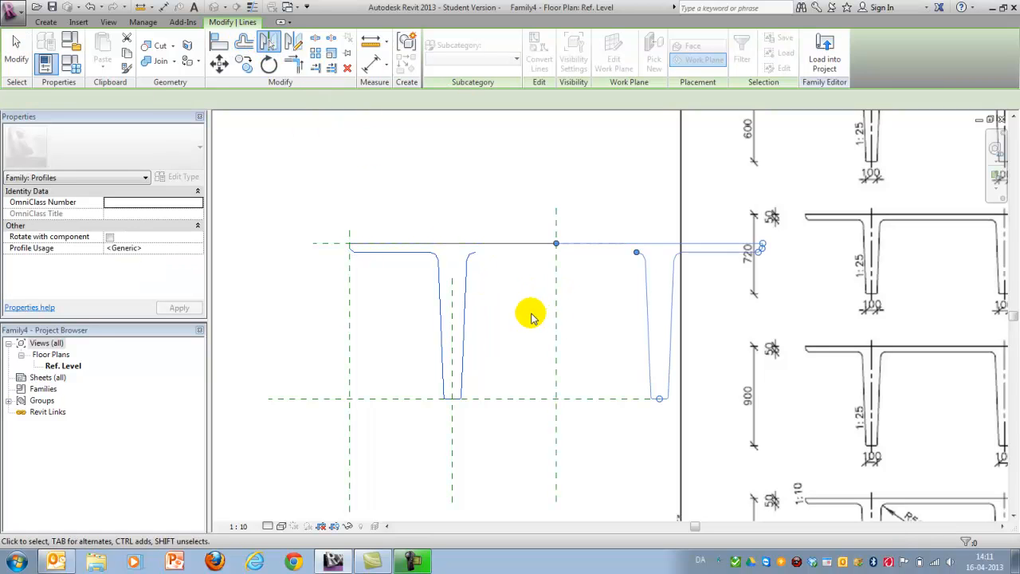
scroll(526, 263, up, 2)
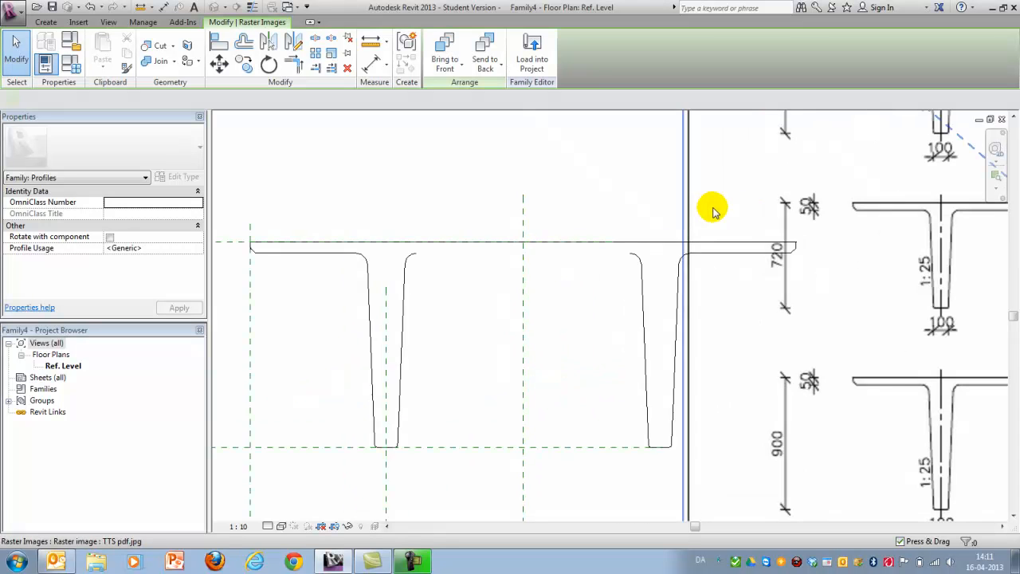
Step: Draw a horizontal line joining the tops of the two webs to close the underside
click(717, 208)
scroll(590, 223, down, 3)
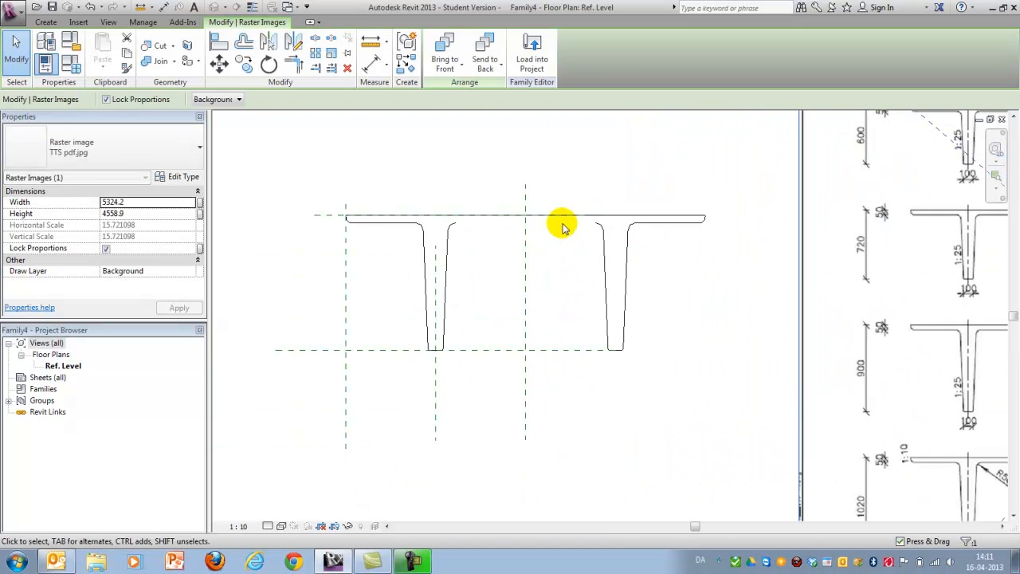
scroll(562, 227, up, 1)
click(586, 171)
click(46, 22)
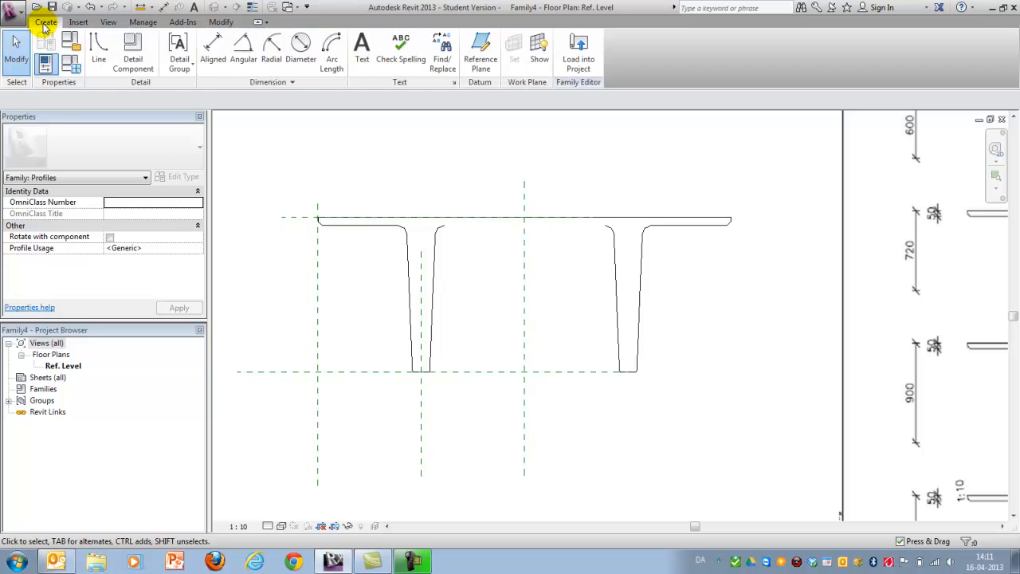
click(99, 52)
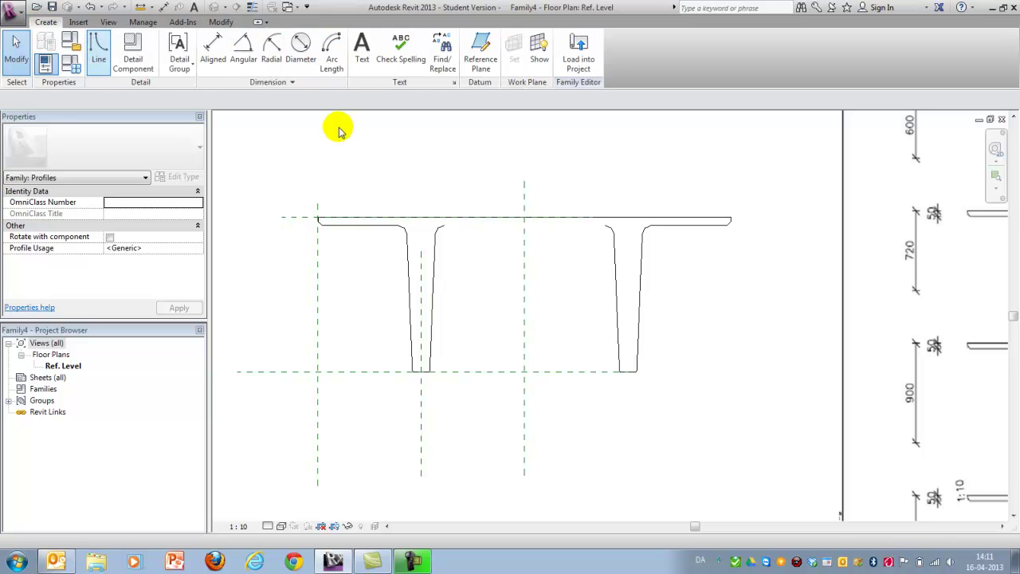
click(444, 225)
click(606, 225)
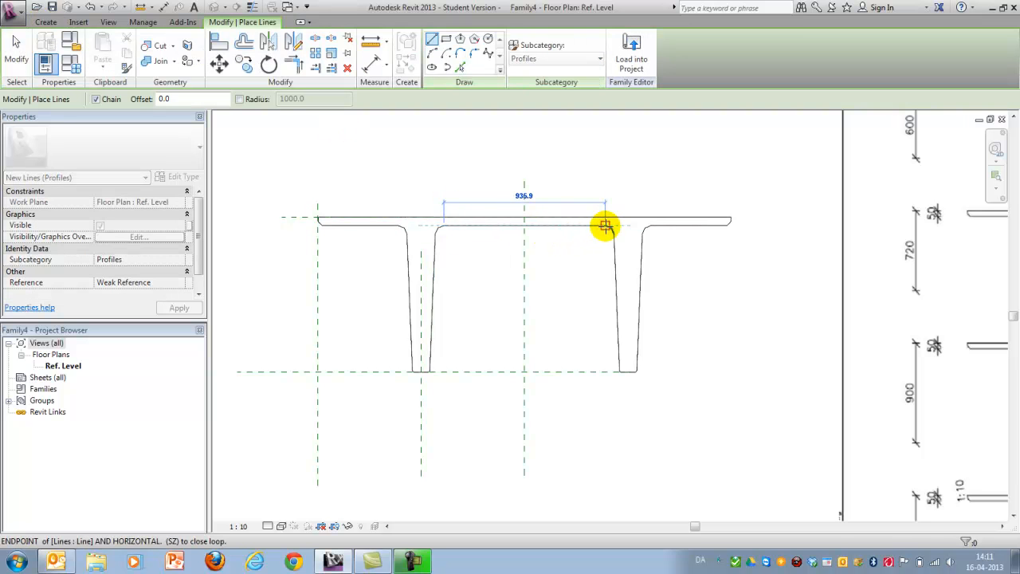
key(Escape)
click(16, 49)
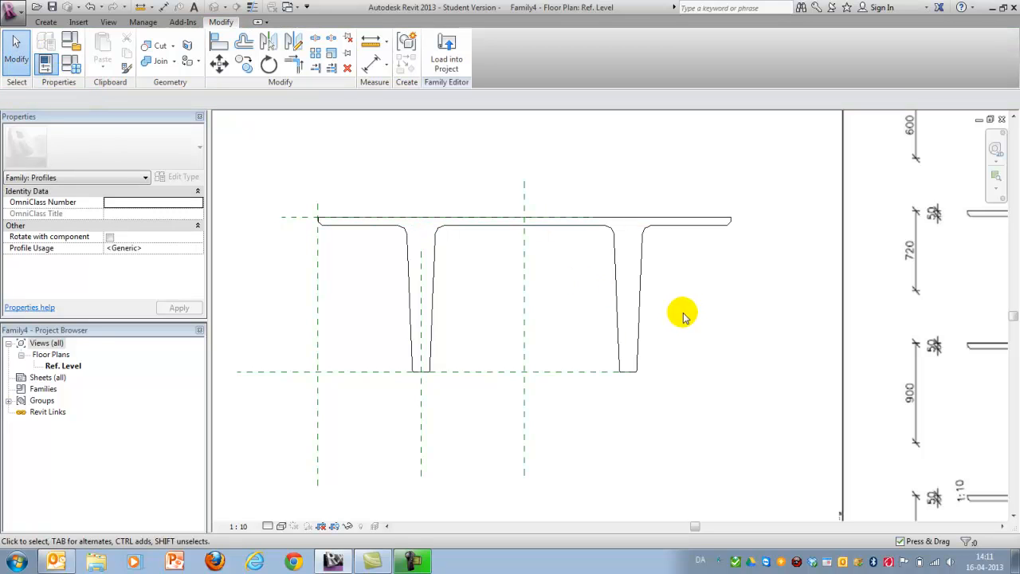
scroll(457, 305, down, 1)
scroll(457, 305, down, 1)
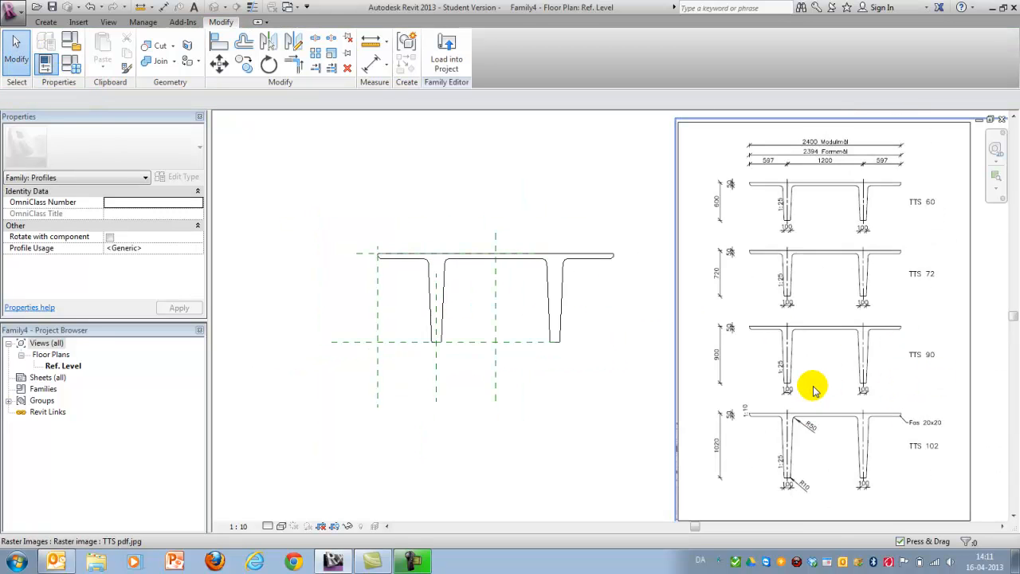
Step: Delete the TTS reference sheet image, leaving only the double-tee profile
click(741, 345)
key(Delete)
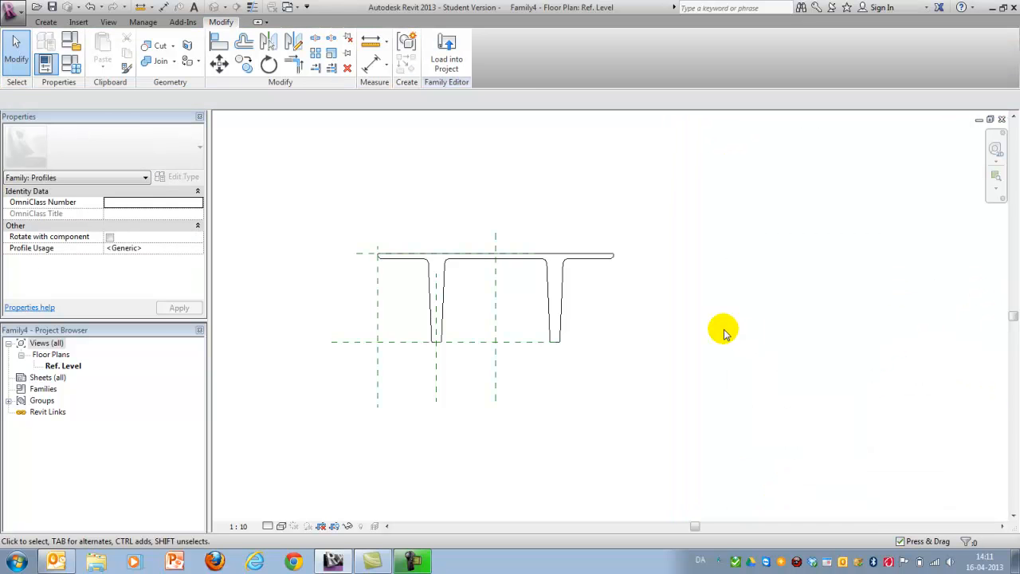
scroll(724, 331, down, 1)
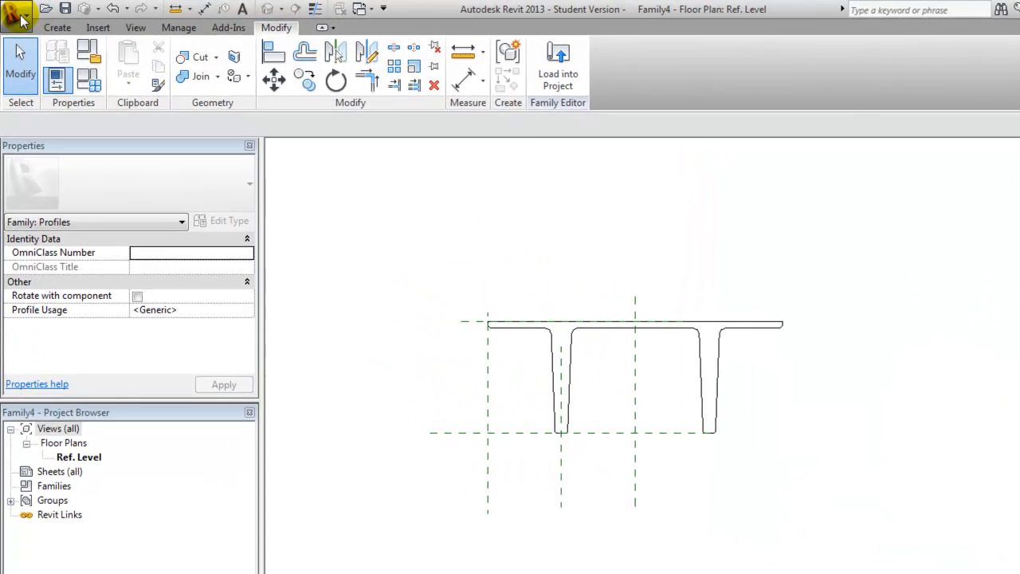
Step: Save the family as TTS middle profile.rfa inside a newly created empty folder
click(13, 10)
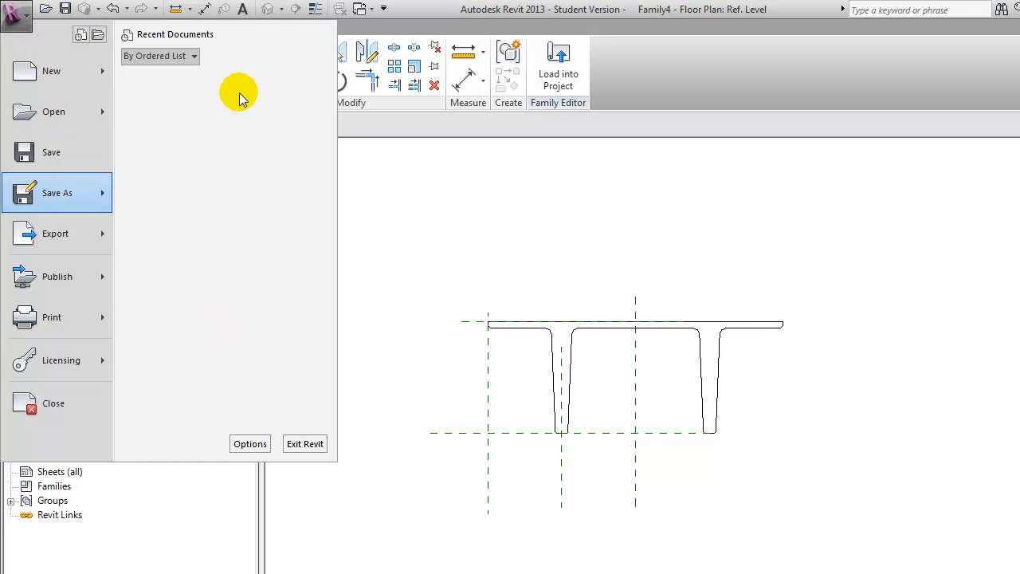
click(226, 141)
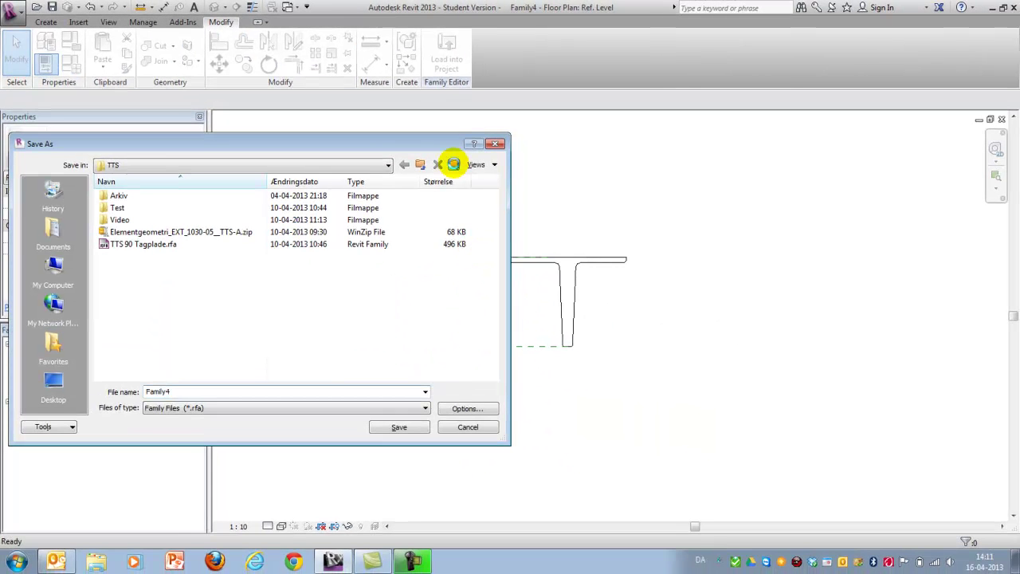
click(454, 164)
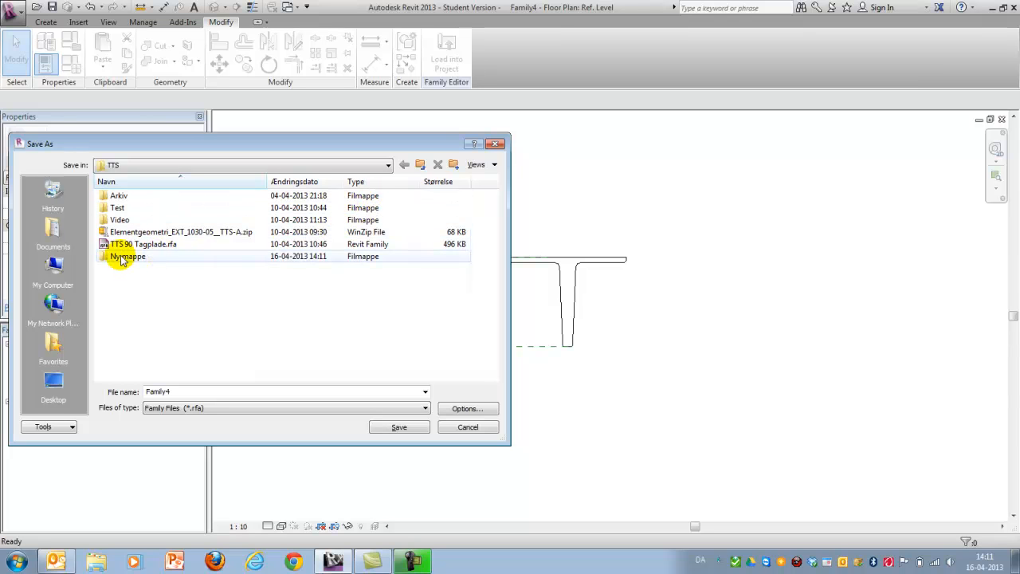
double_click(121, 256)
text(TTS middle profile)
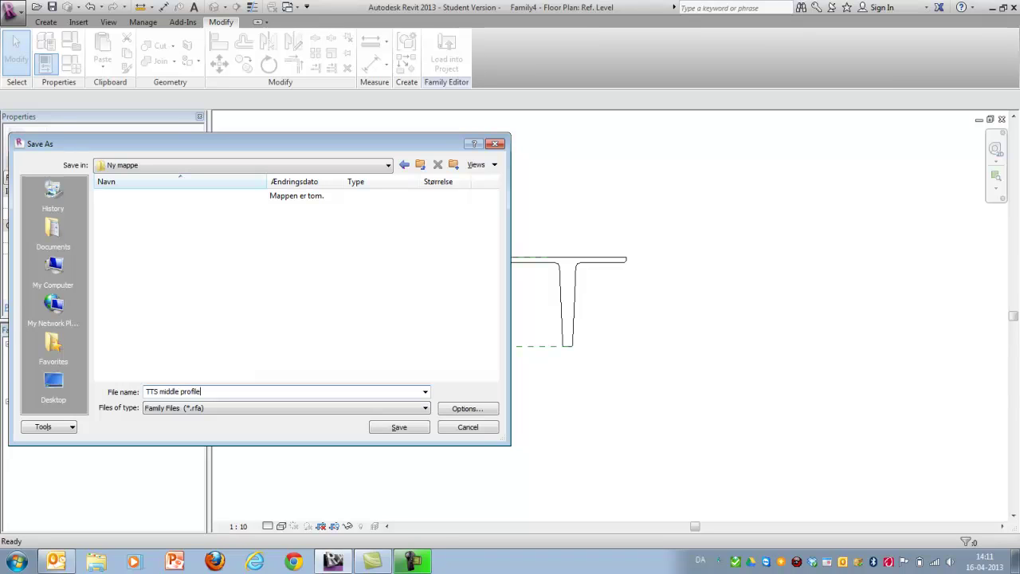
key(Return)
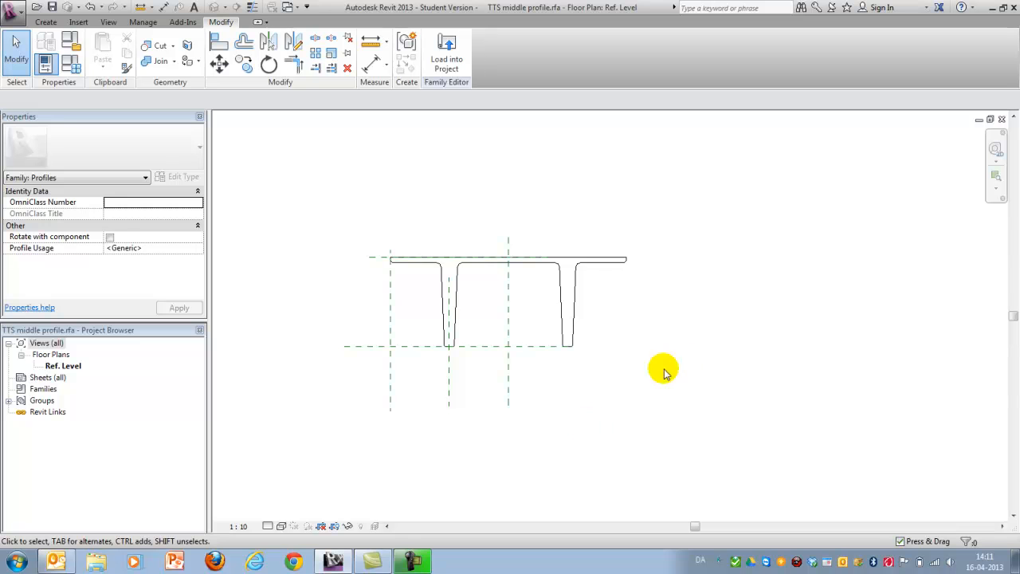
scroll(693, 335, down, 1)
scroll(817, 240, down, 1)
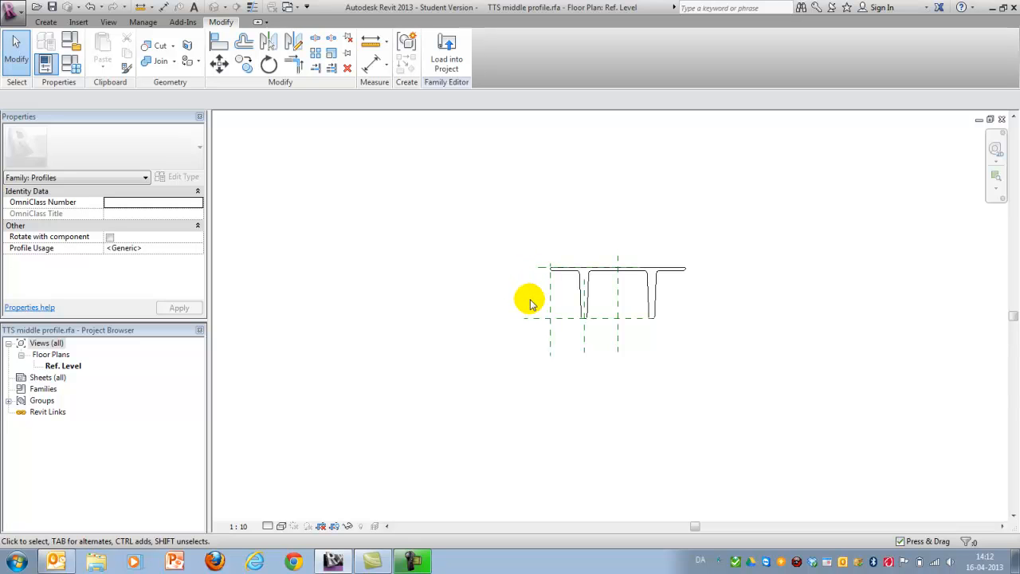
scroll(530, 303, up, 1)
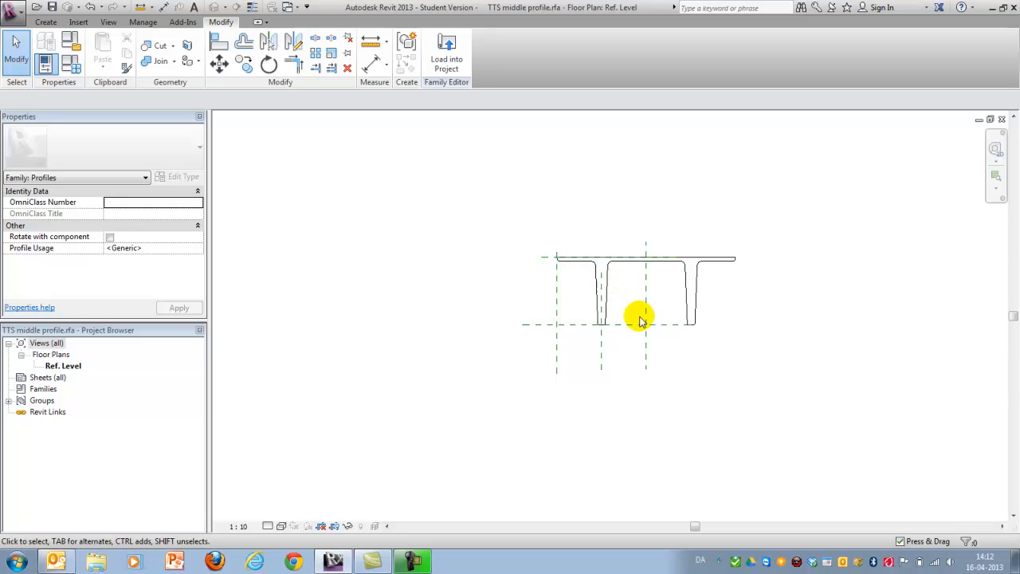
scroll(558, 307, up, 1)
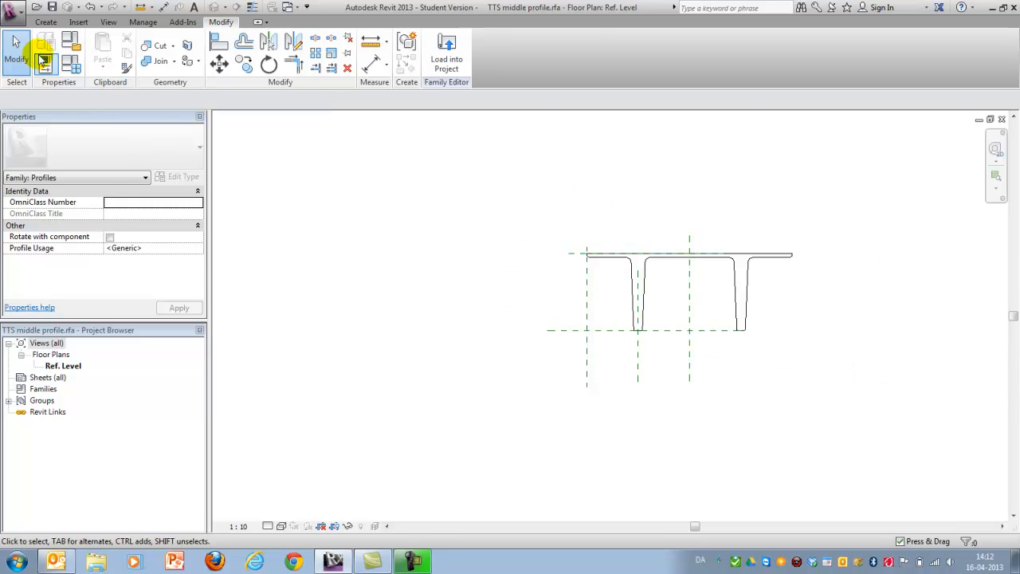
Step: Switch to the Create ribbon to reach the line drawing tools
click(47, 22)
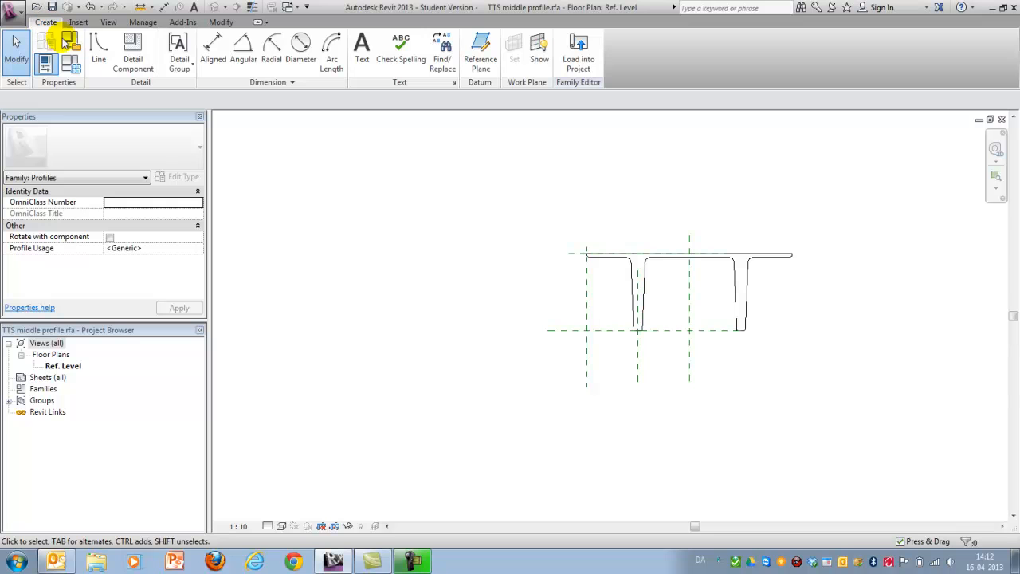
Step: Draw a 40000 horizontal line left from the profile corner, a 1000 drop, and a sloped return line
click(100, 60)
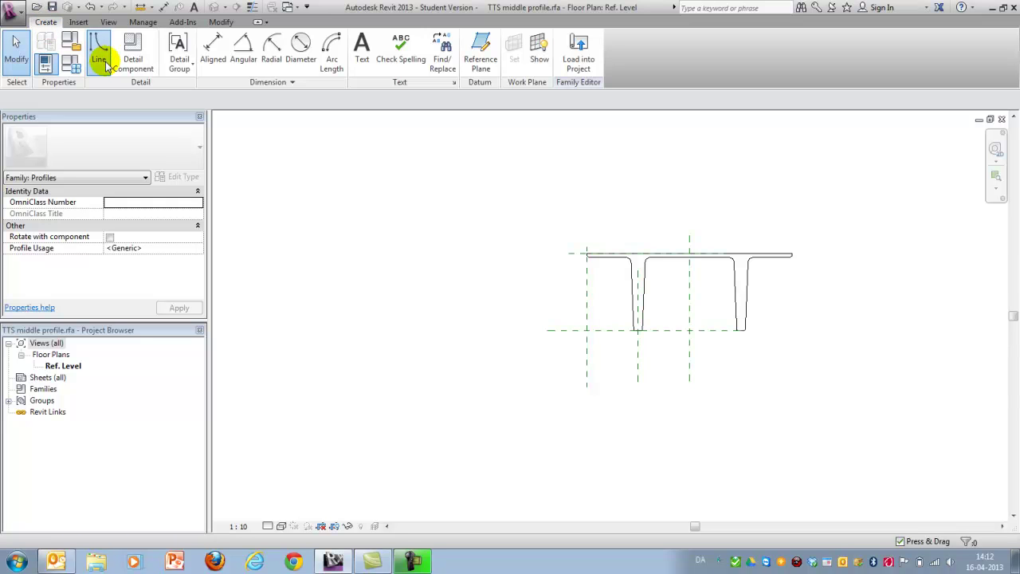
scroll(598, 244, up, 2)
scroll(586, 247, up, 2)
click(577, 250)
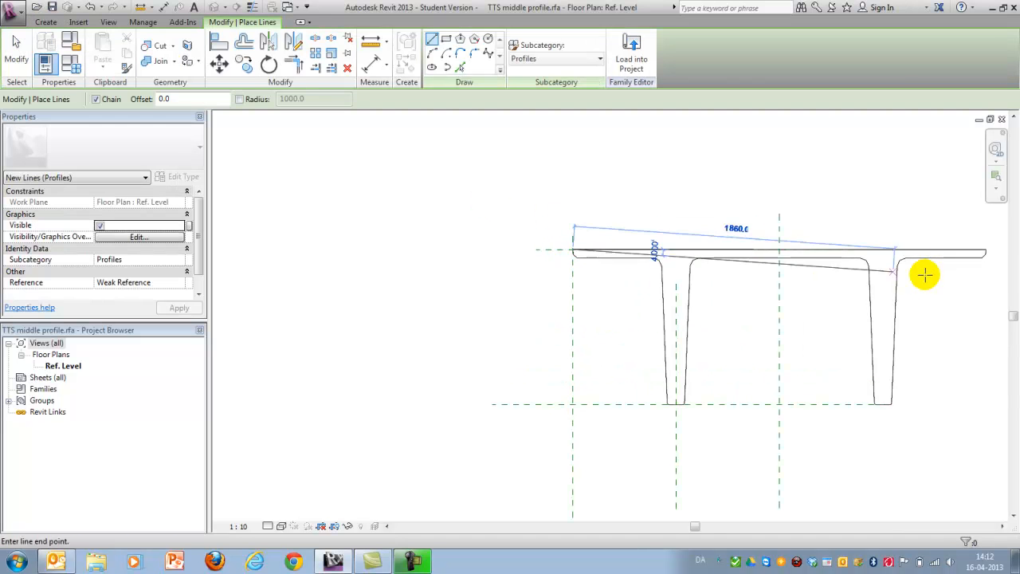
scroll(925, 275, down, 2)
scroll(925, 271, down, 1)
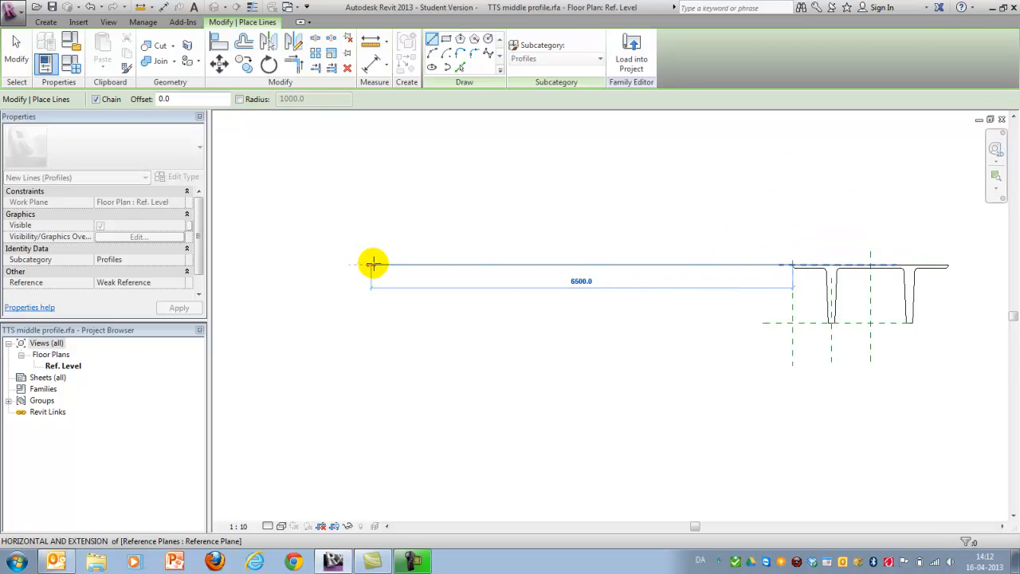
text(40000)
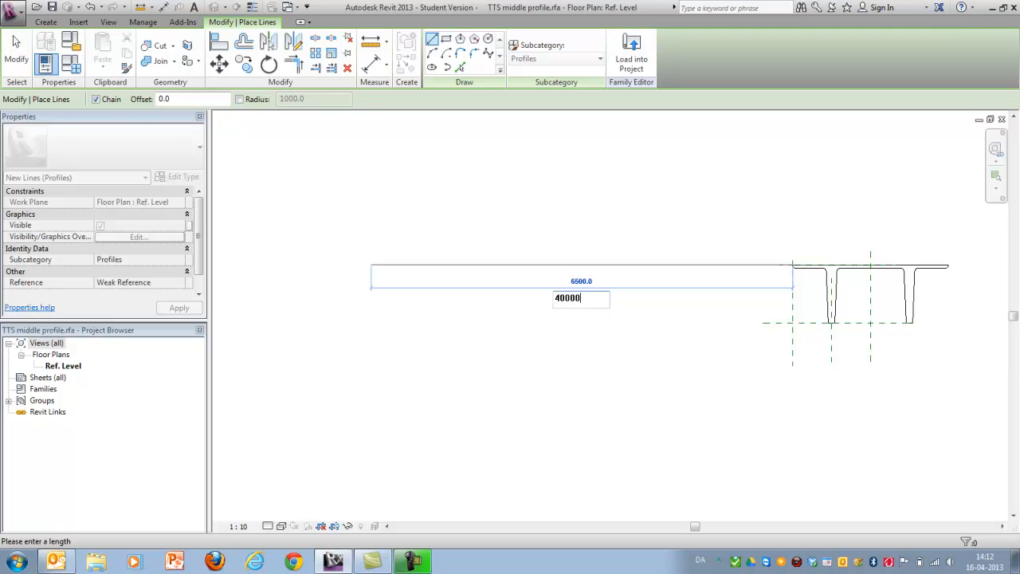
key(Return)
scroll(814, 279, down, 1)
scroll(790, 283, down, 2)
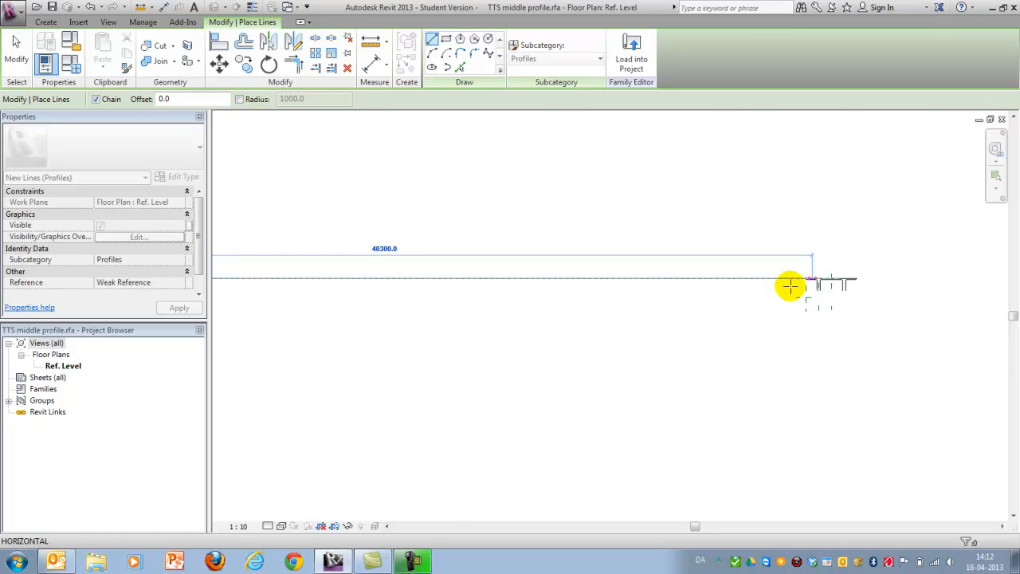
scroll(789, 283, down, 1)
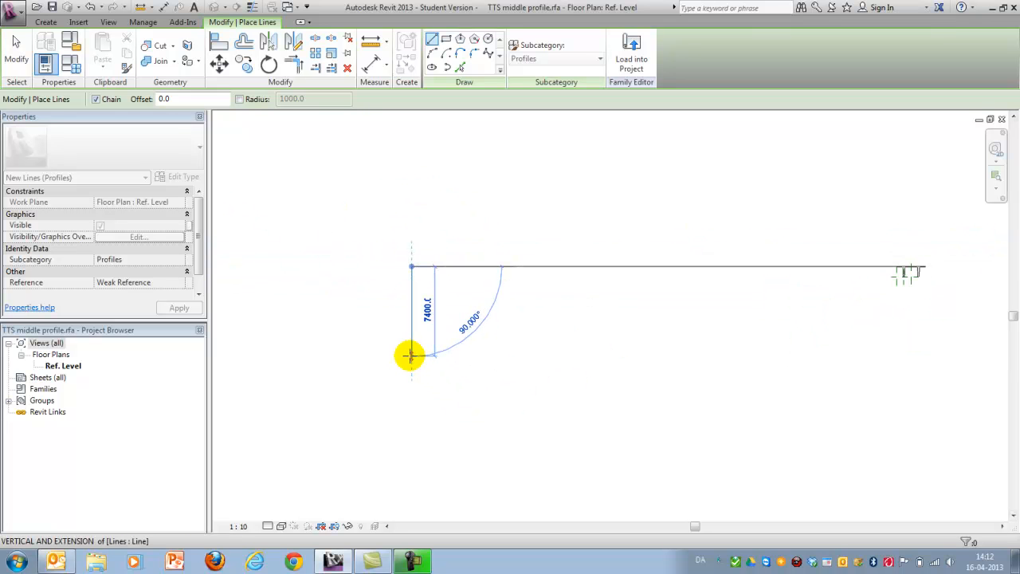
text(1000)
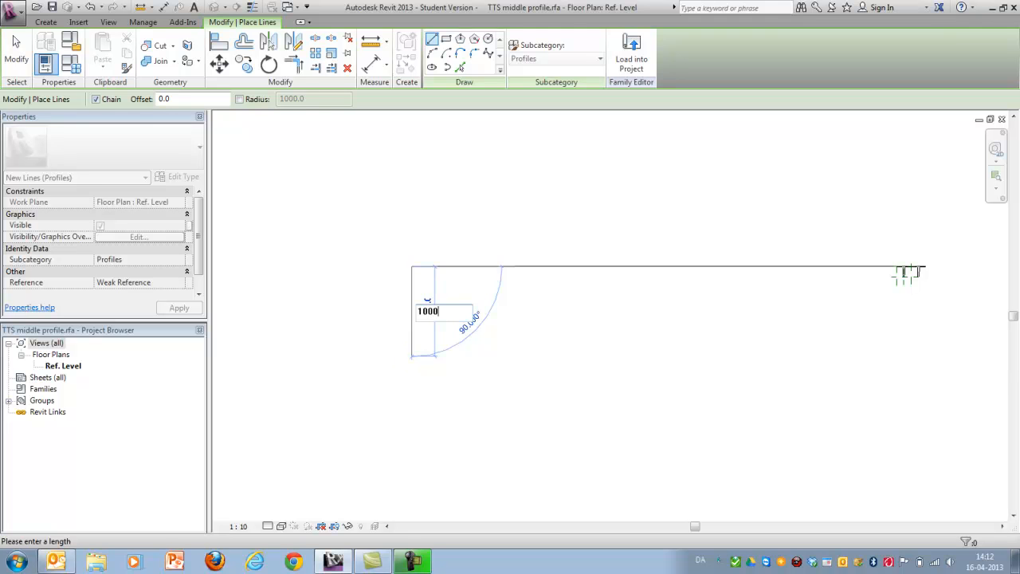
key(Return)
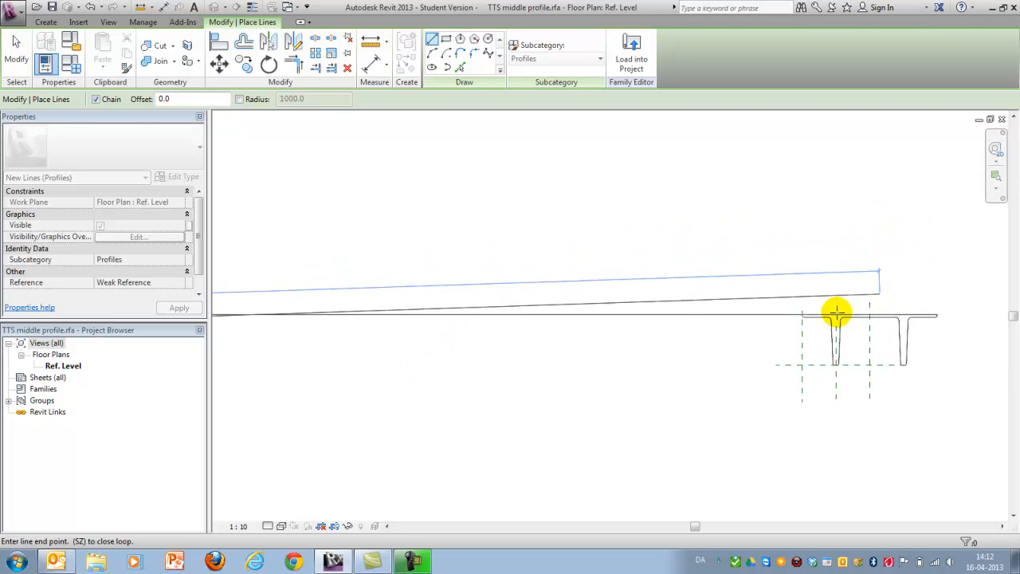
scroll(838, 313, up, 2)
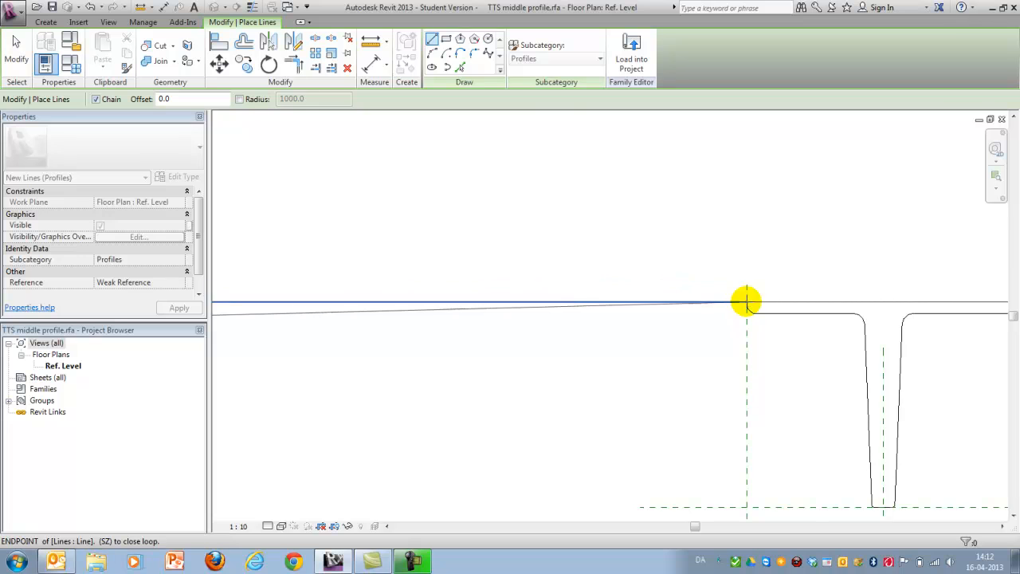
click(746, 300)
scroll(808, 269, down, 2)
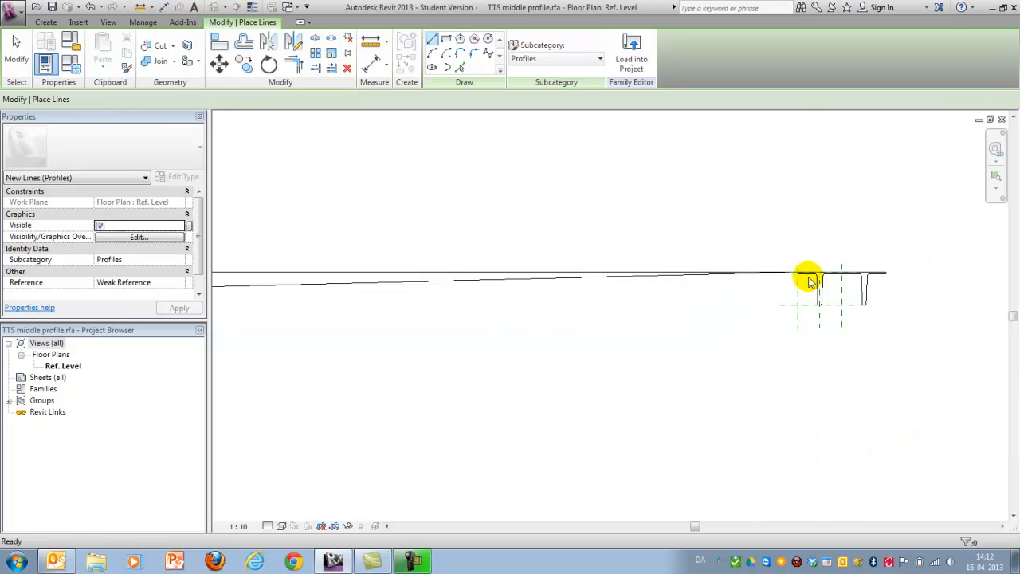
key(Escape)
key(Escape)
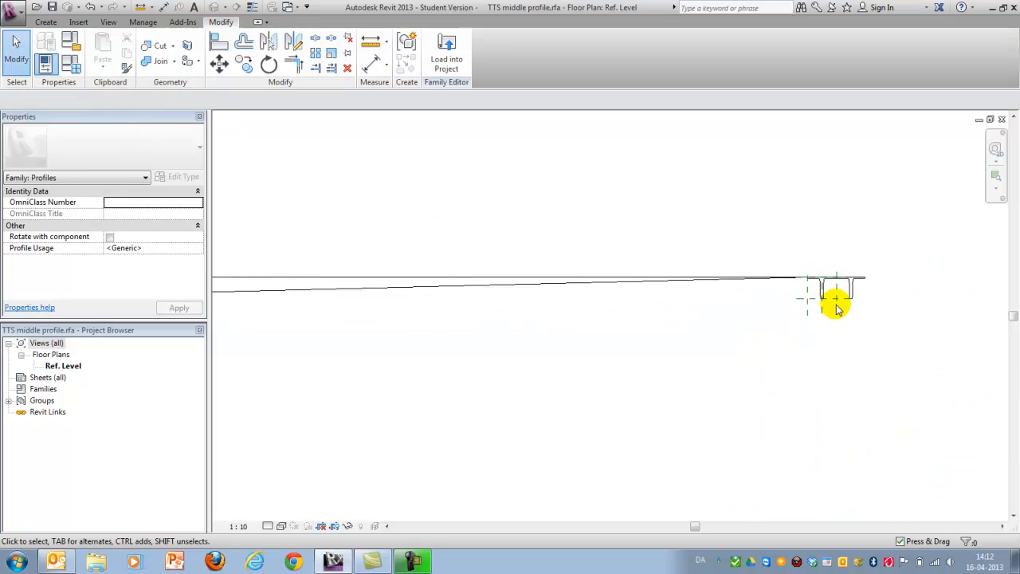
scroll(837, 299, up, 1)
Step: Select and release the horizontal reference plane to check it
click(791, 287)
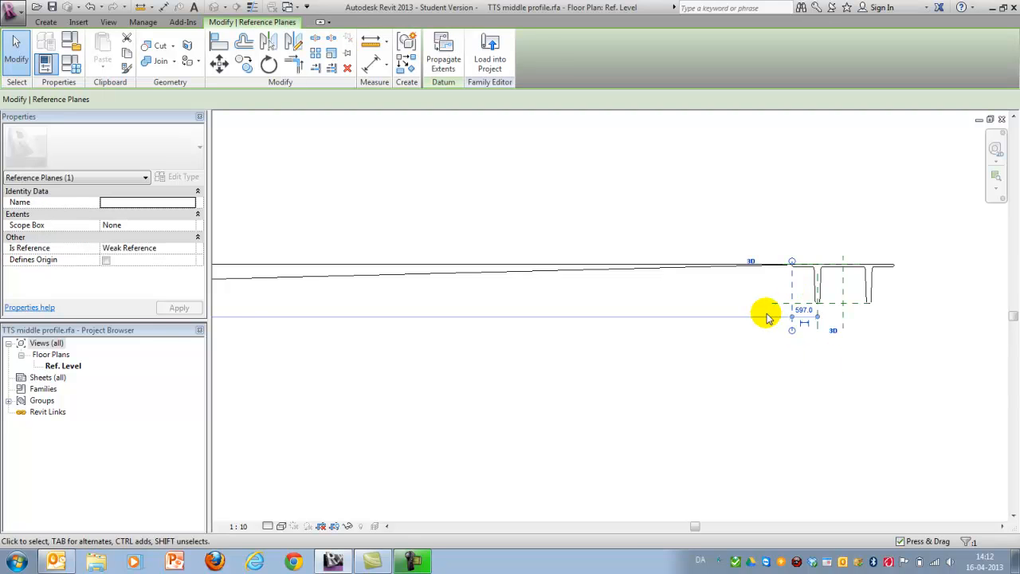
scroll(837, 299, down, 1)
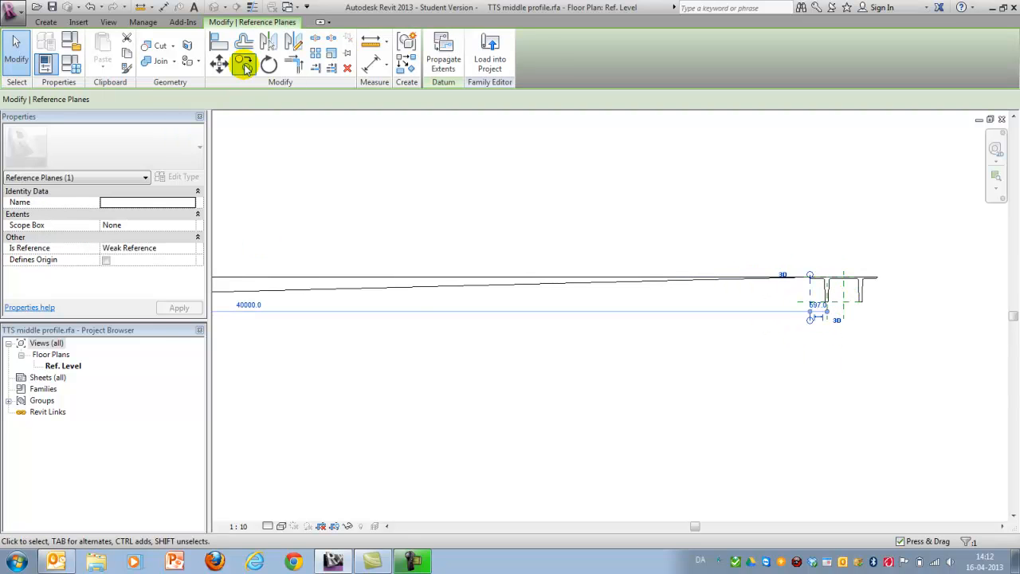
scroll(825, 297, down, 1)
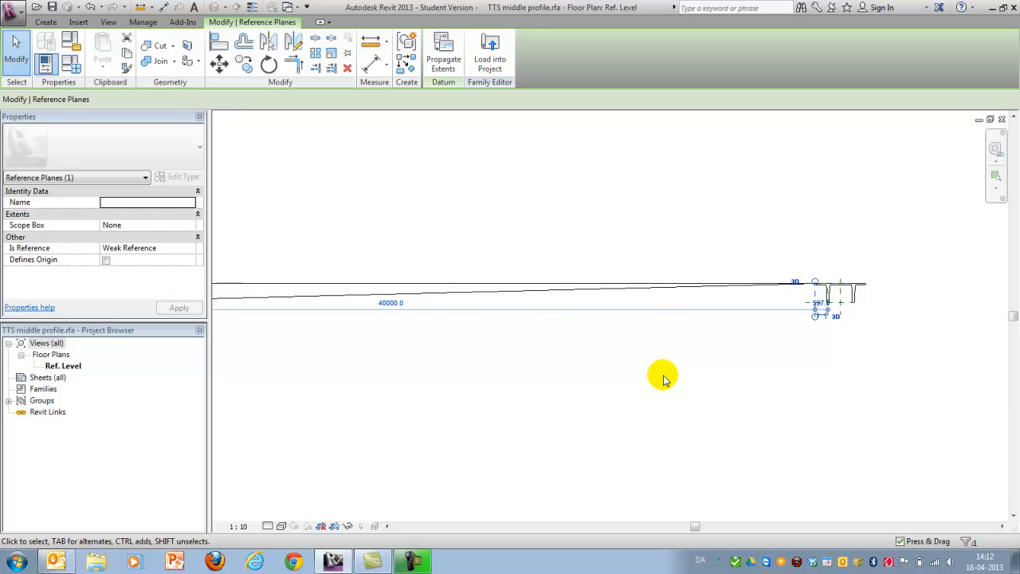
click(489, 307)
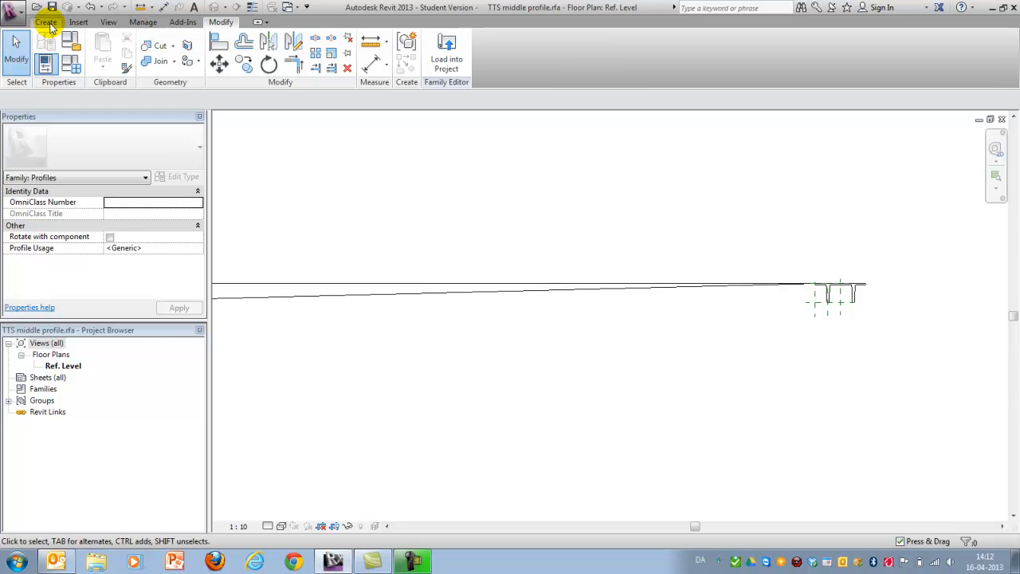
Step: Place a vertical reference plane crossing the sloped line
click(48, 22)
click(481, 56)
click(456, 317)
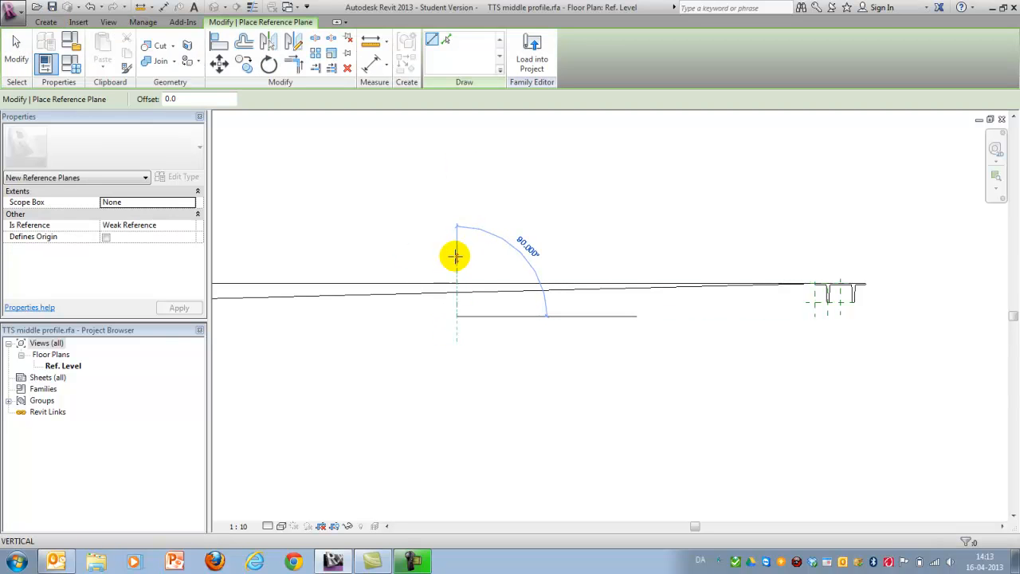
click(456, 251)
click(16, 49)
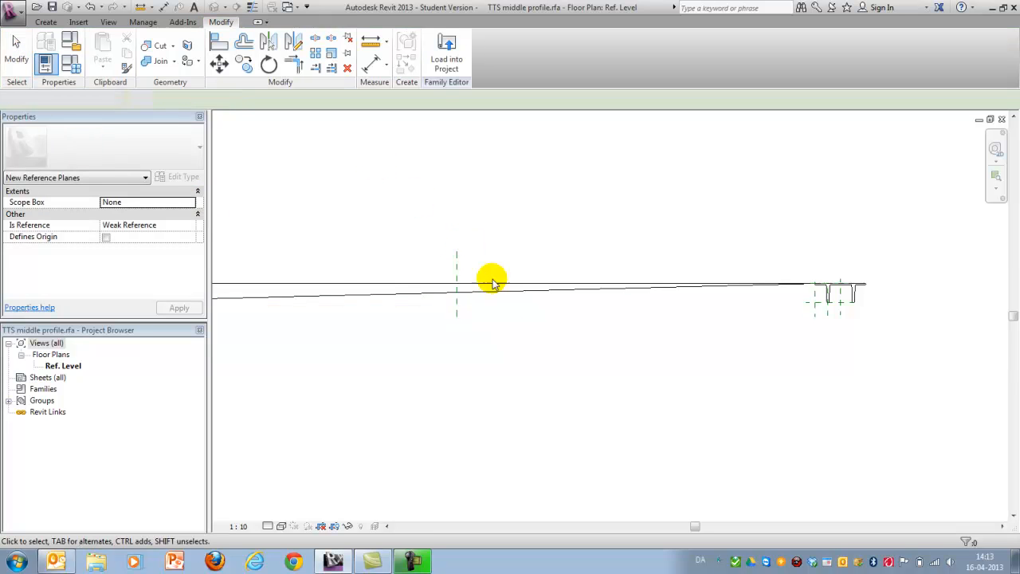
scroll(492, 279, up, 1)
Step: Set the vertical reference plane's distance from the profile to 15000
click(431, 296)
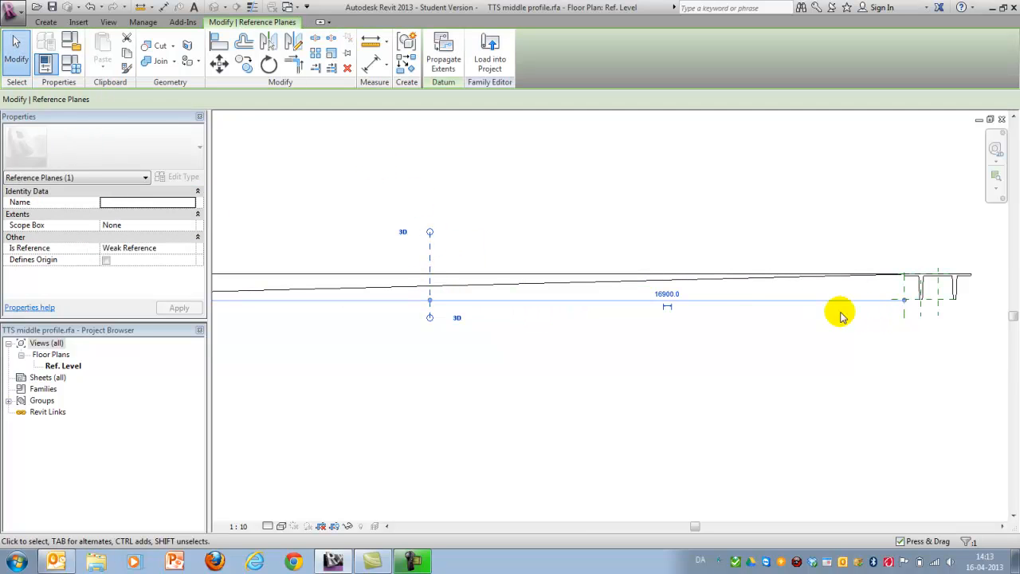
click(668, 295)
text(15000)
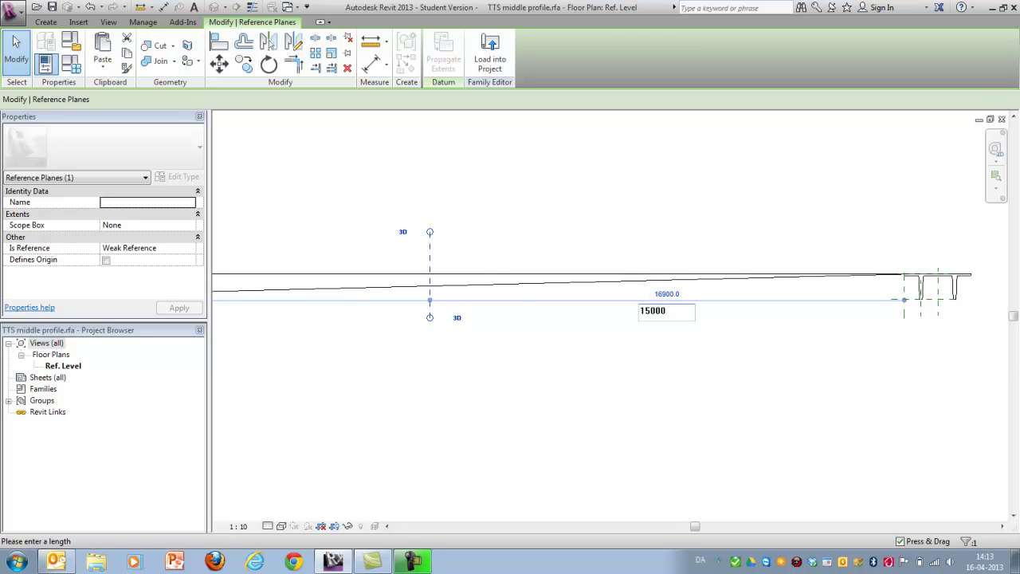
key(Return)
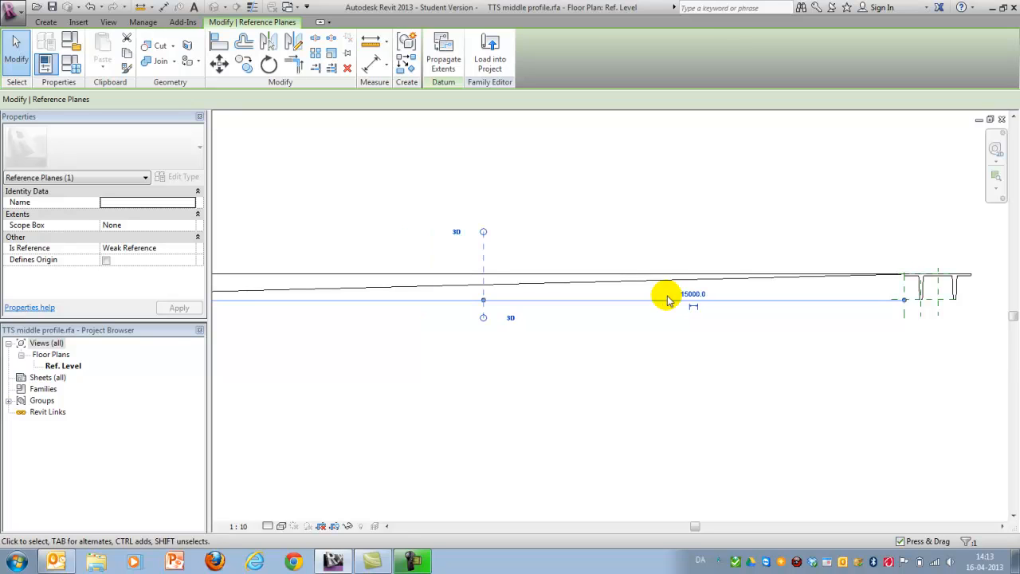
click(518, 306)
scroll(497, 295, up, 1)
scroll(497, 295, up, 1)
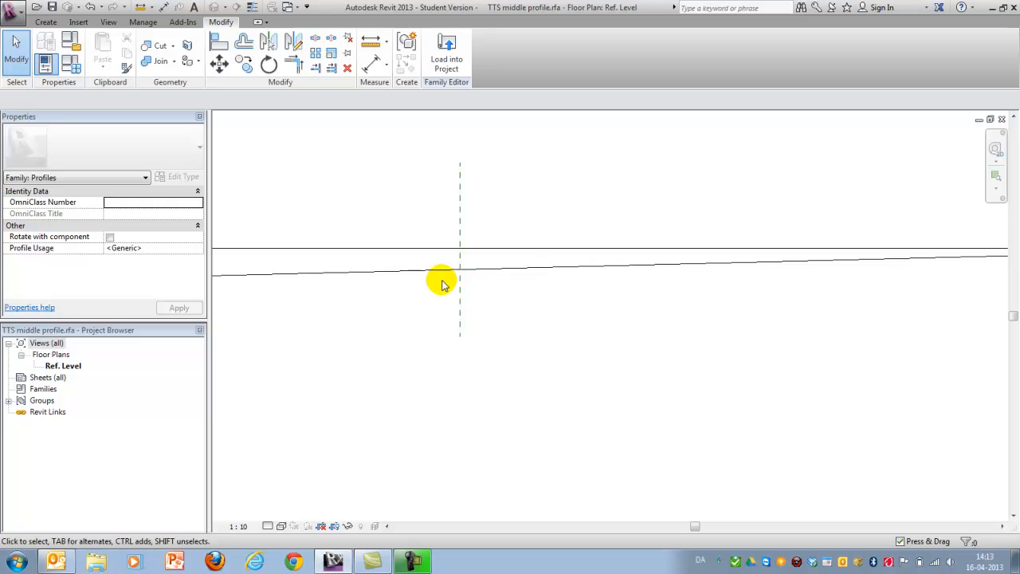
scroll(466, 271, up, 1)
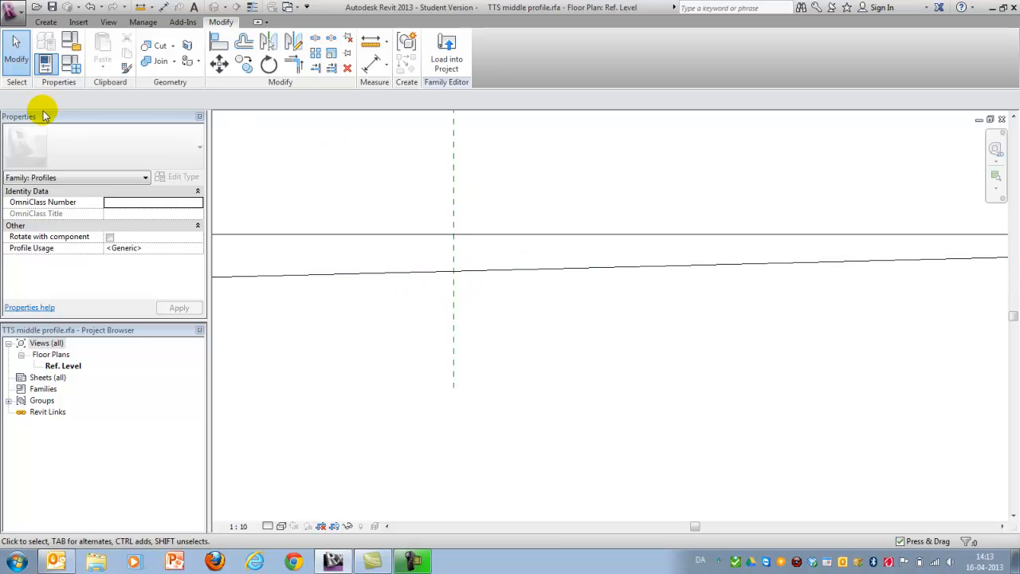
Step: Draw a short horizontal line from the plane/slope intersection and remove the long sloped line
click(46, 21)
click(97, 52)
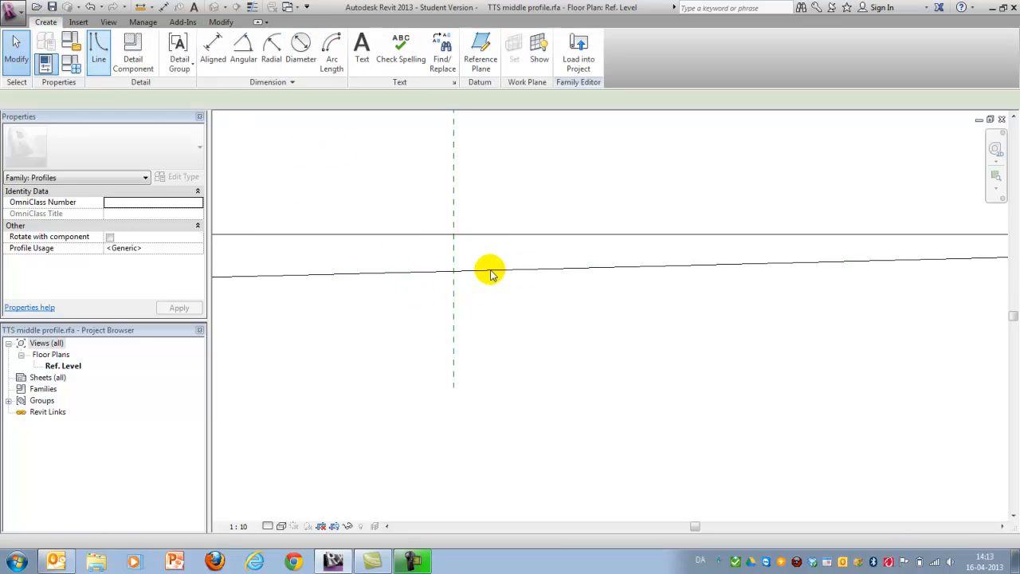
scroll(454, 271, up, 2)
click(383, 267)
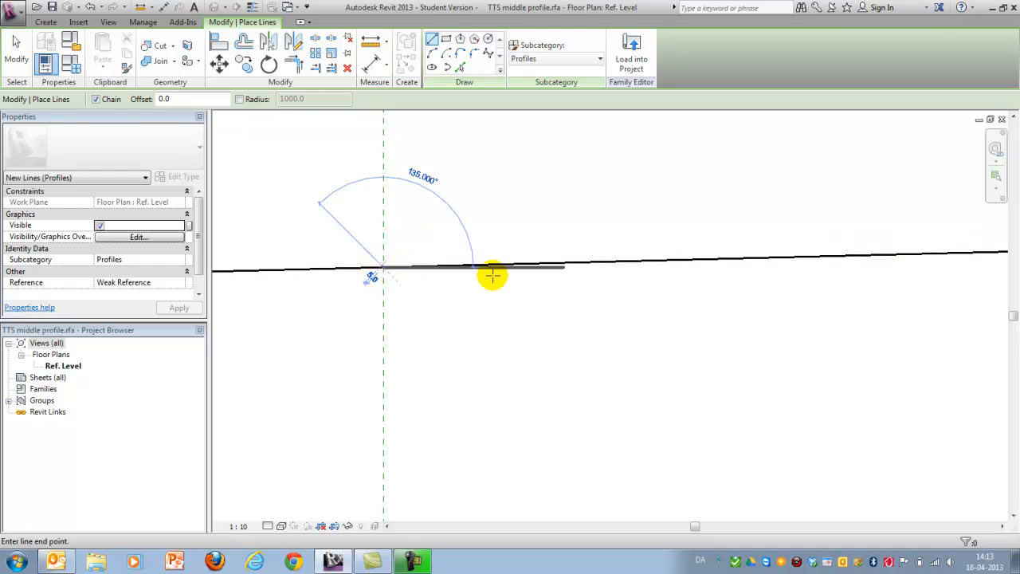
click(770, 258)
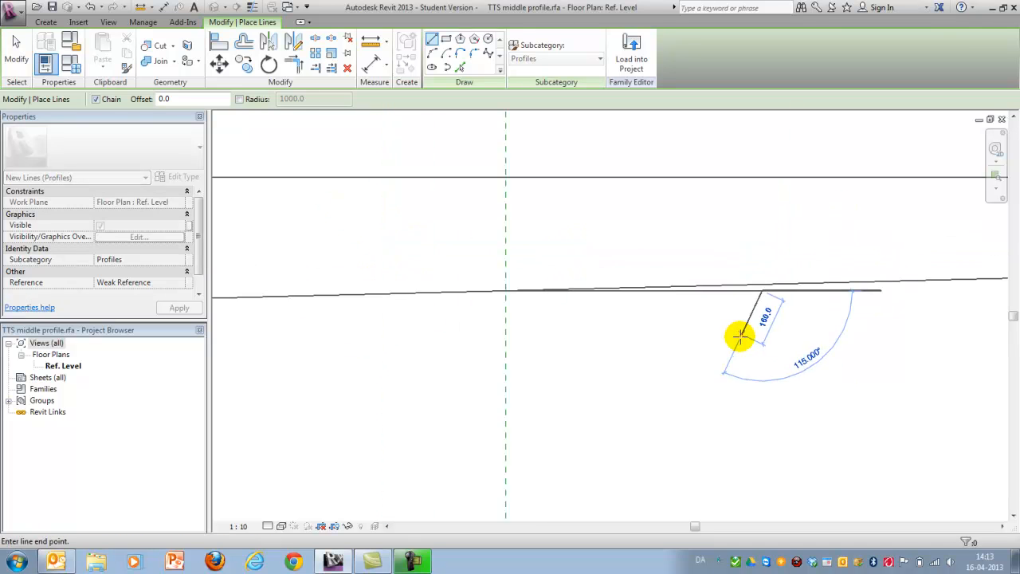
key(Escape)
middle_drag(763, 309, 809, 311)
key(Escape)
click(817, 305)
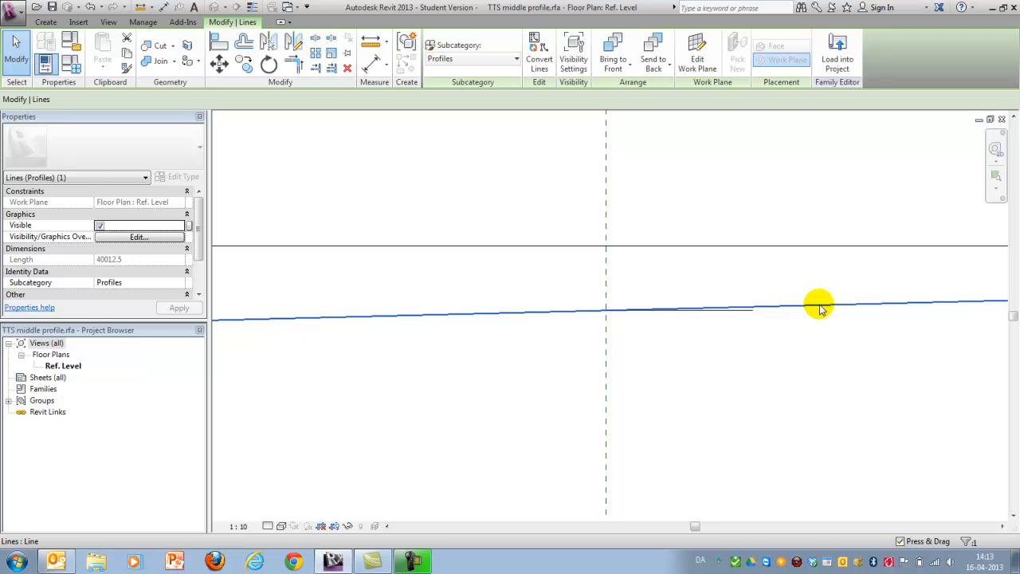
key(Escape)
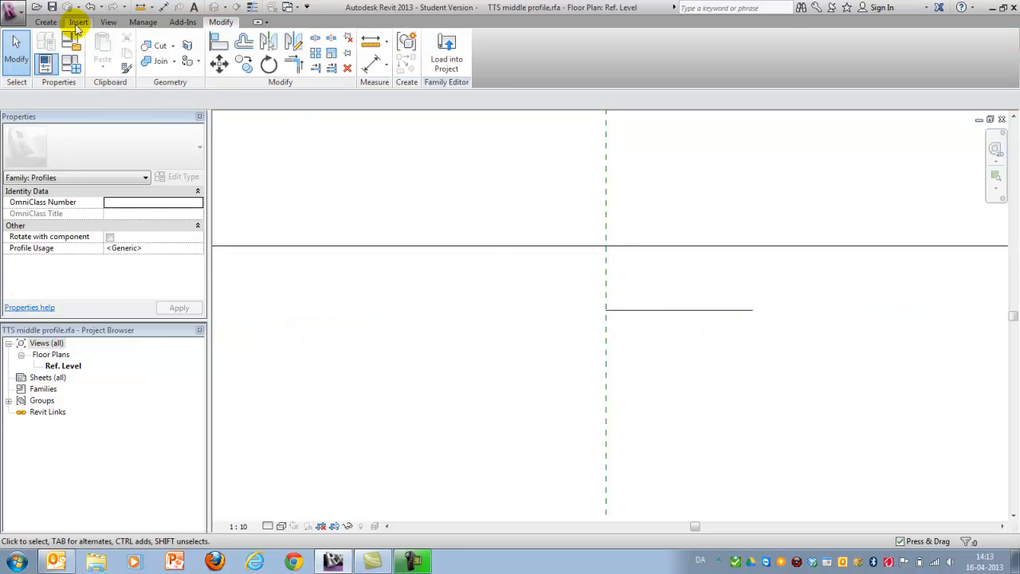
Step: Add an aligned 375 dimension between the top line and the short line
click(46, 22)
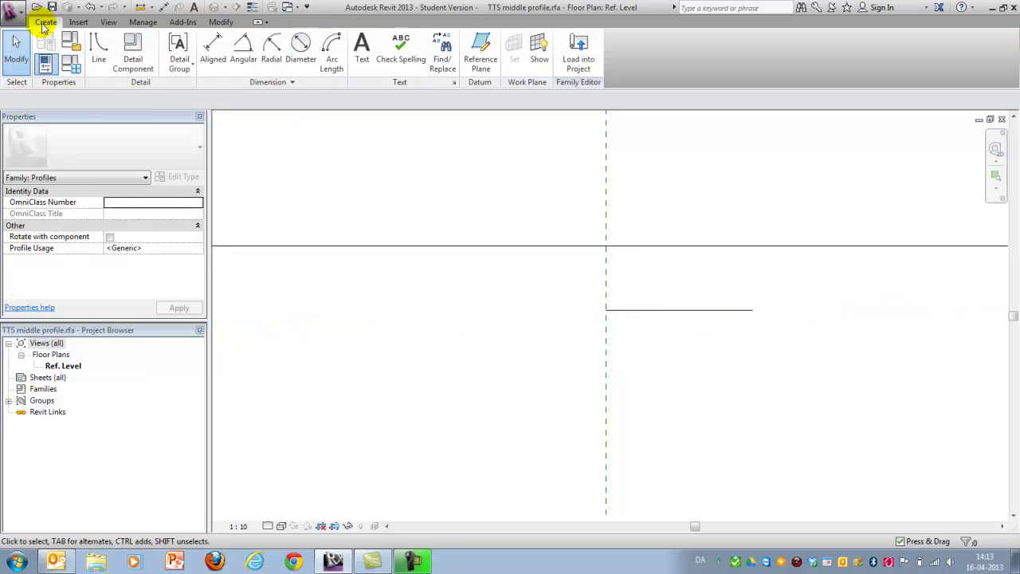
click(214, 62)
click(656, 248)
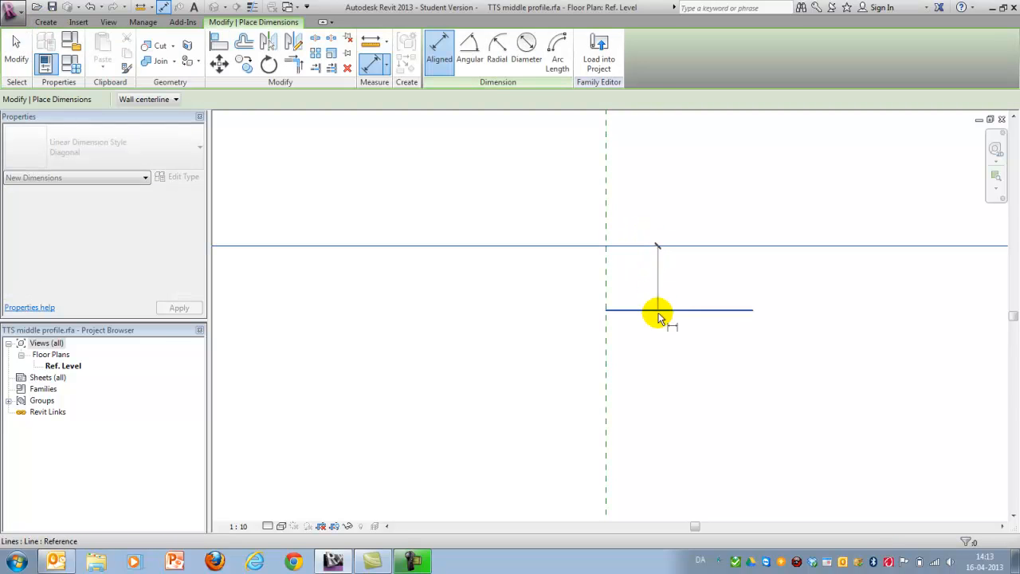
click(658, 310)
click(686, 287)
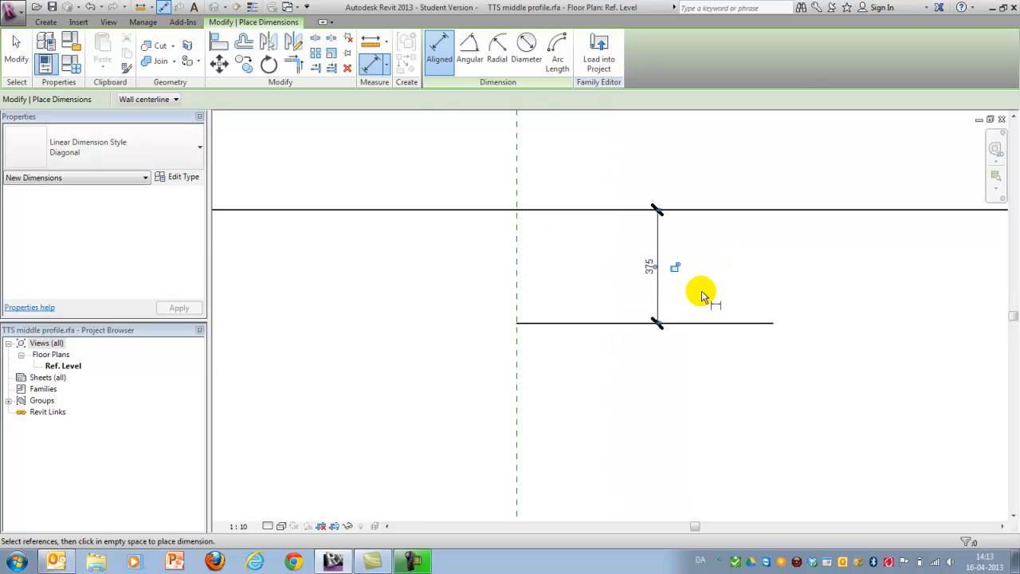
scroll(699, 292, up, 2)
scroll(476, 266, down, 2)
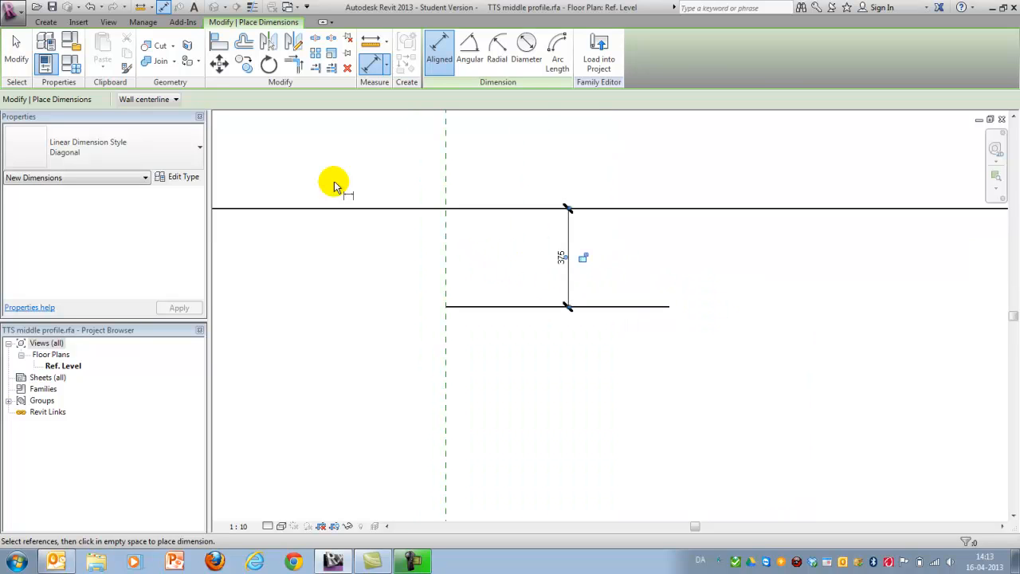
click(16, 47)
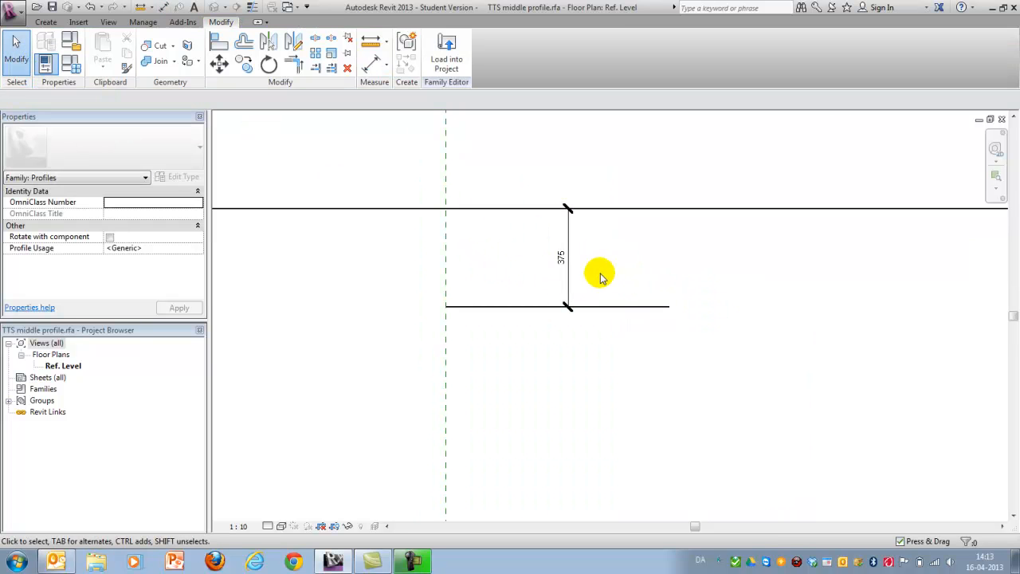
scroll(362, 307, down, 1)
scroll(361, 307, down, 1)
scroll(414, 307, down, 1)
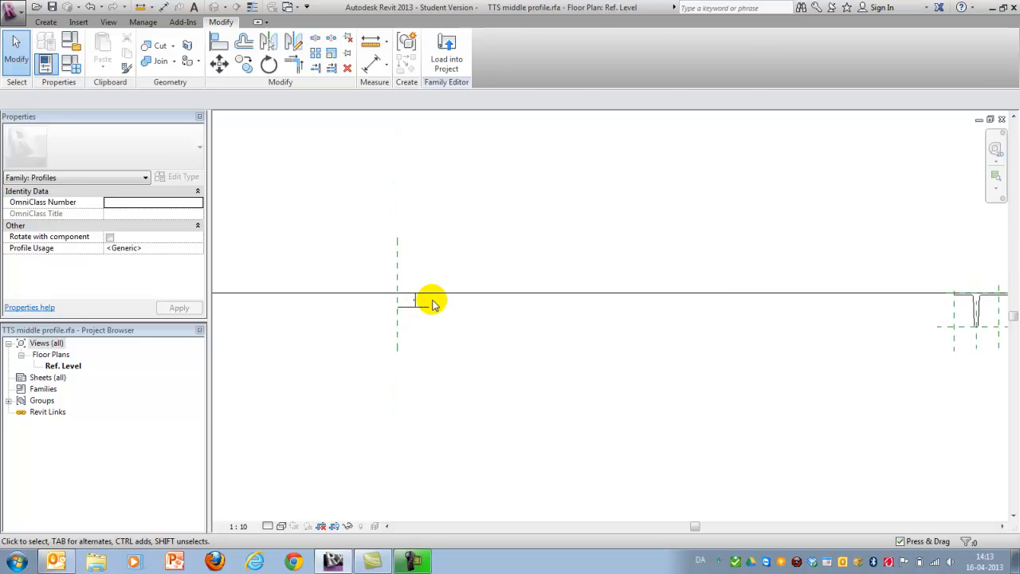
Step: Stretch the short horizontal line right to 16000 long
click(428, 309)
drag(447, 307, 991, 309)
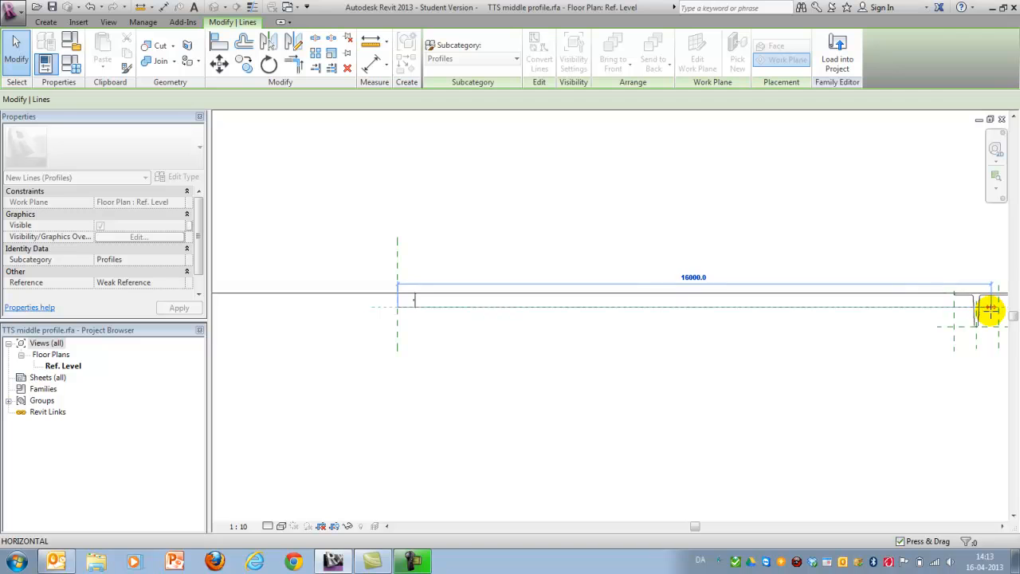
click(805, 335)
scroll(574, 291, up, 2)
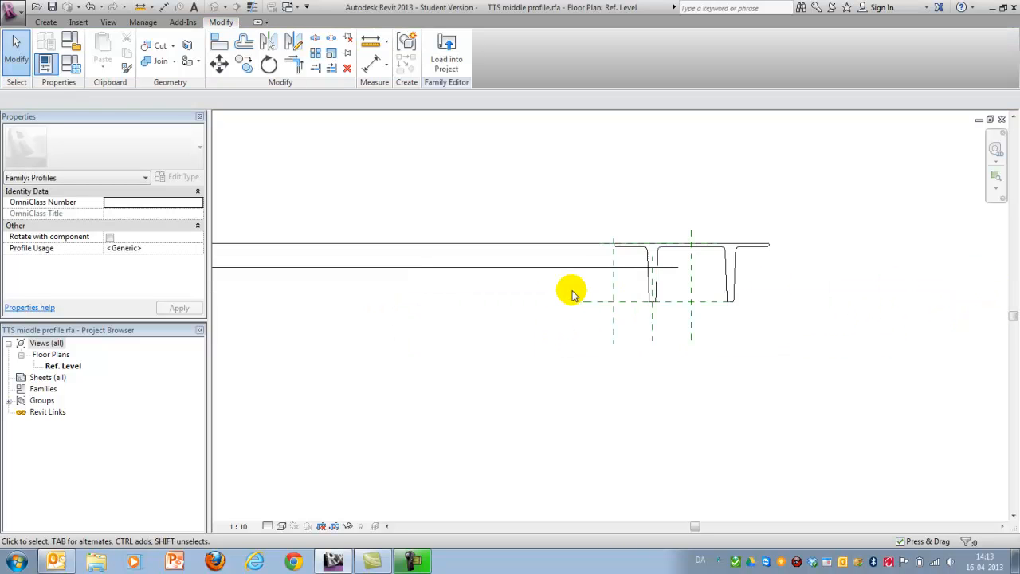
scroll(413, 270, up, 1)
click(413, 269)
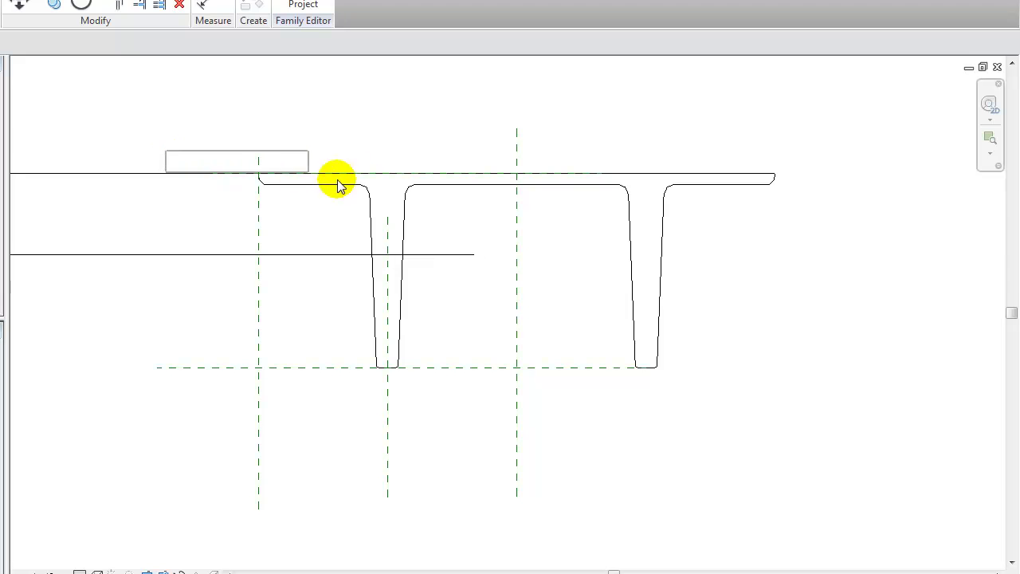
Step: Move the top flange lines down 375 onto the lower horizontal line
drag(339, 184, 809, 194)
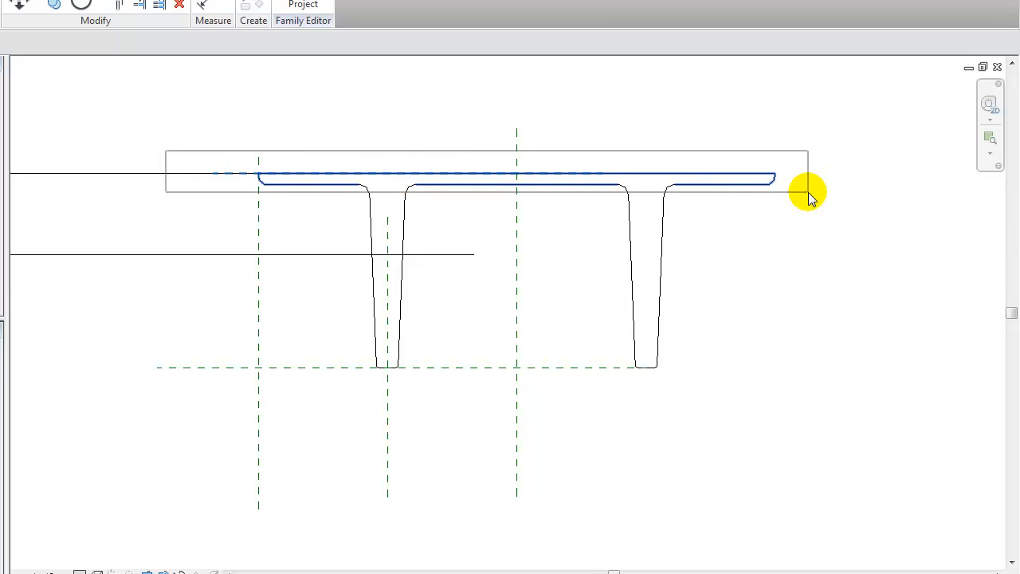
drag(809, 194, 810, 195)
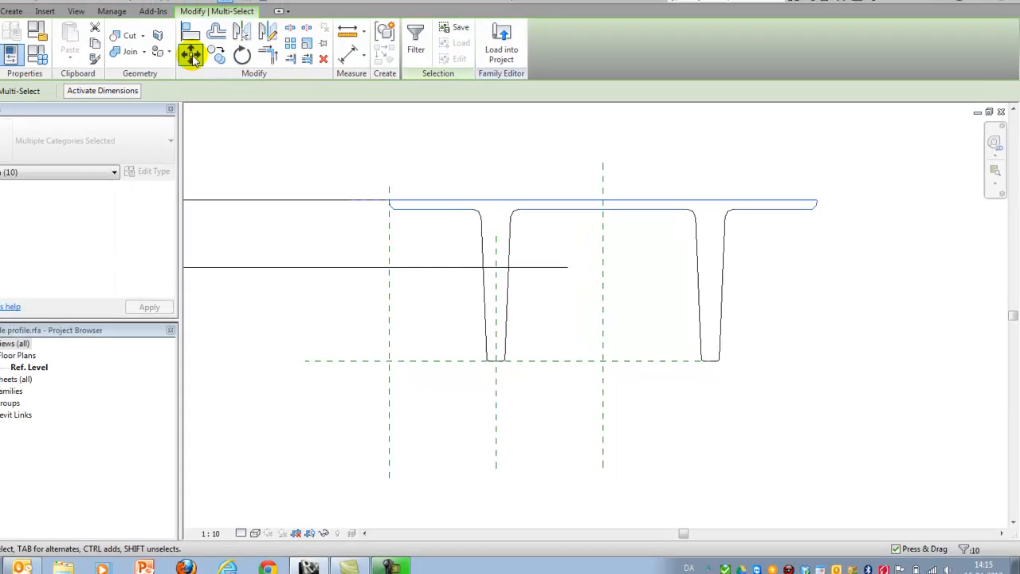
click(231, 68)
click(353, 209)
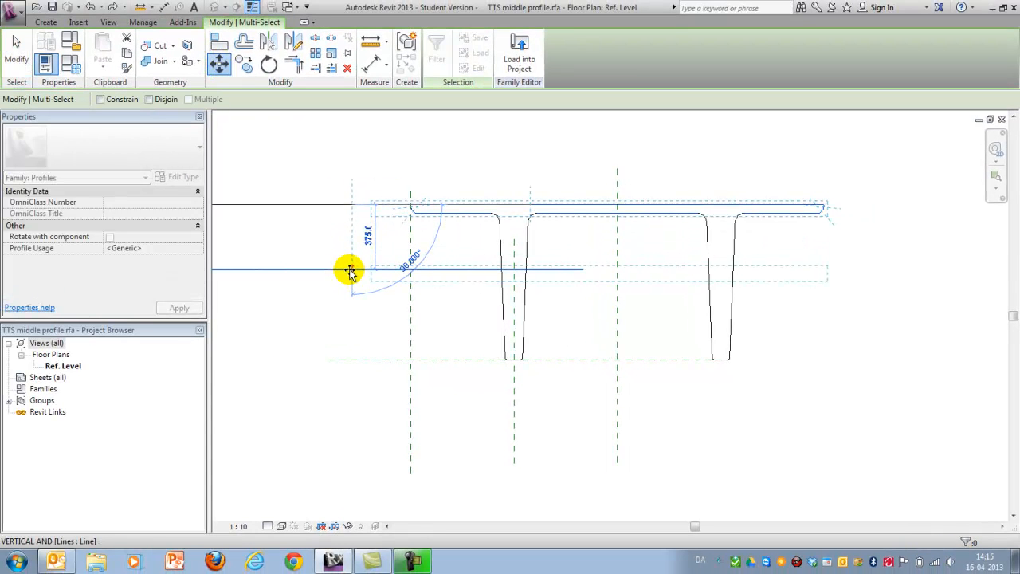
click(351, 270)
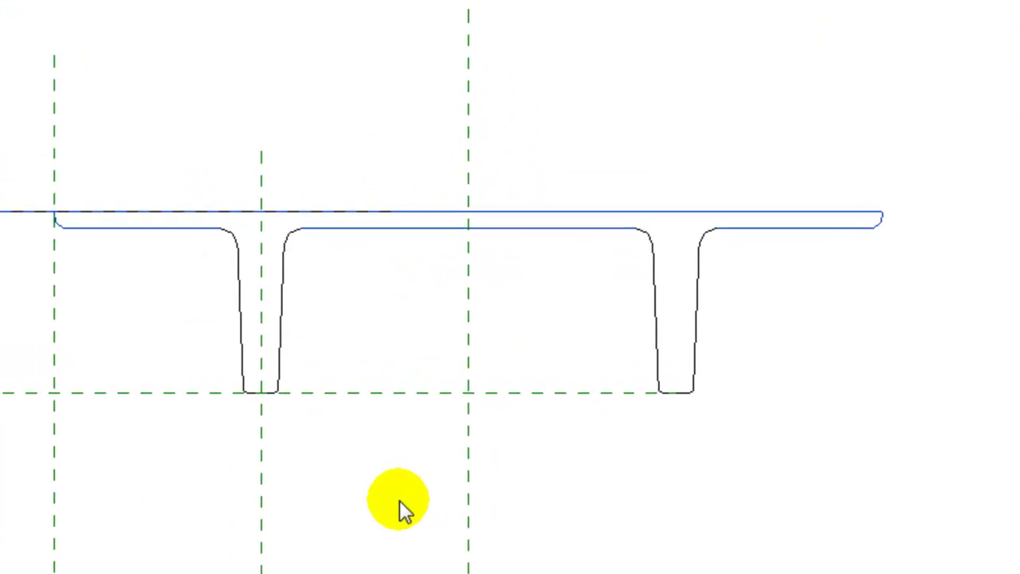
click(395, 447)
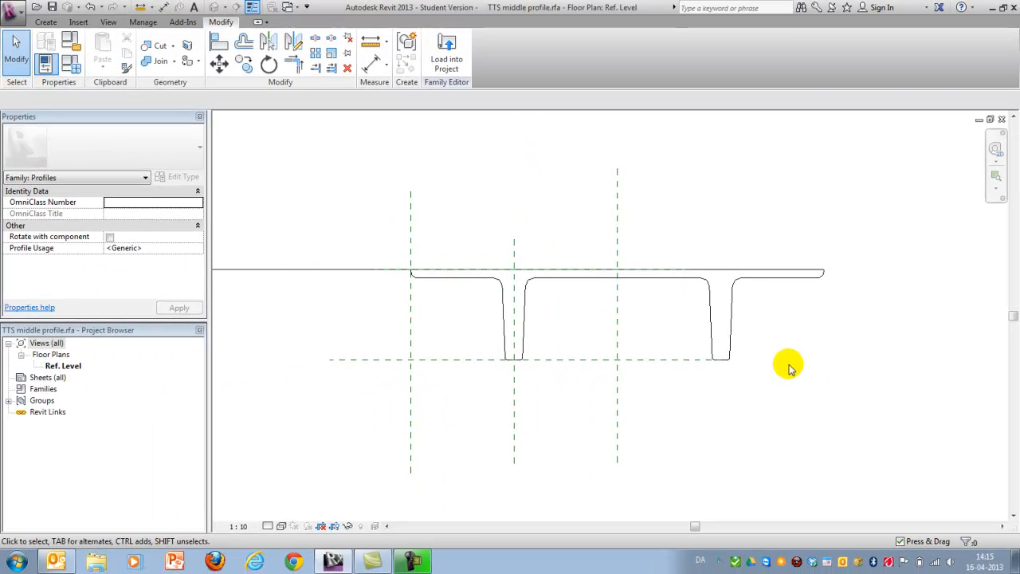
scroll(494, 337, down, 2)
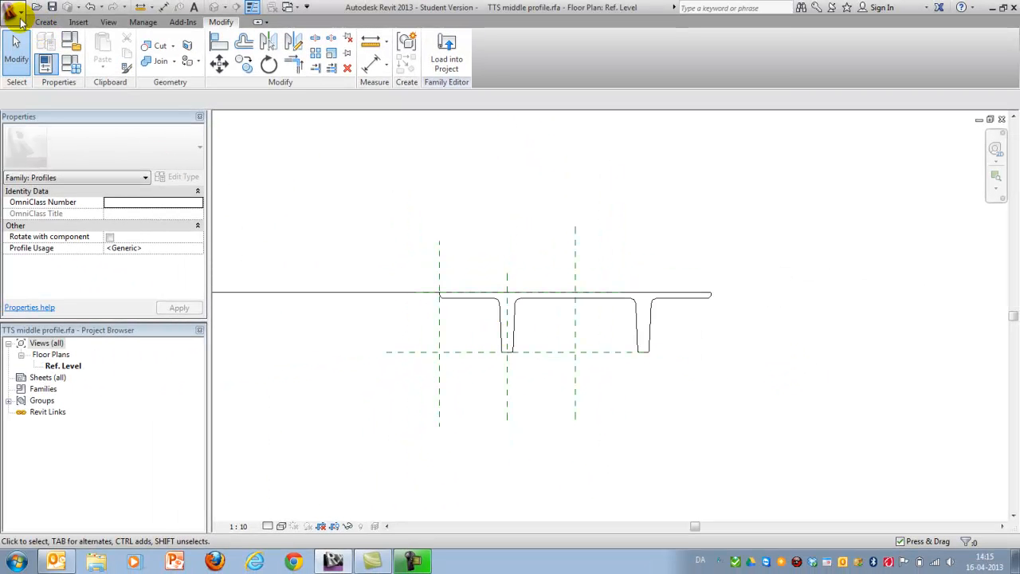
Step: Save the lowered profile as a new family file, TTS end profile.rfa
click(14, 12)
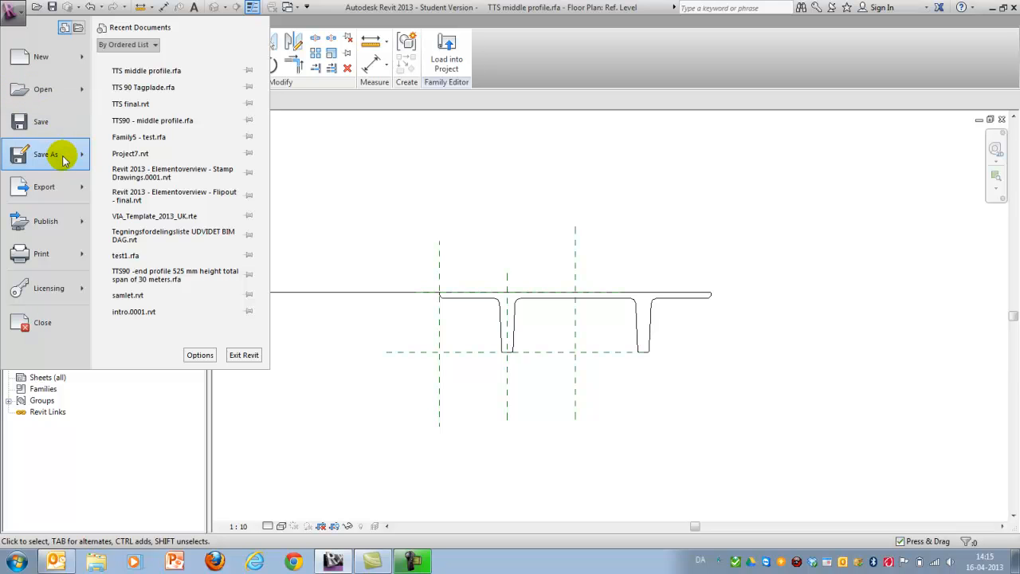
mouse_move(45, 154)
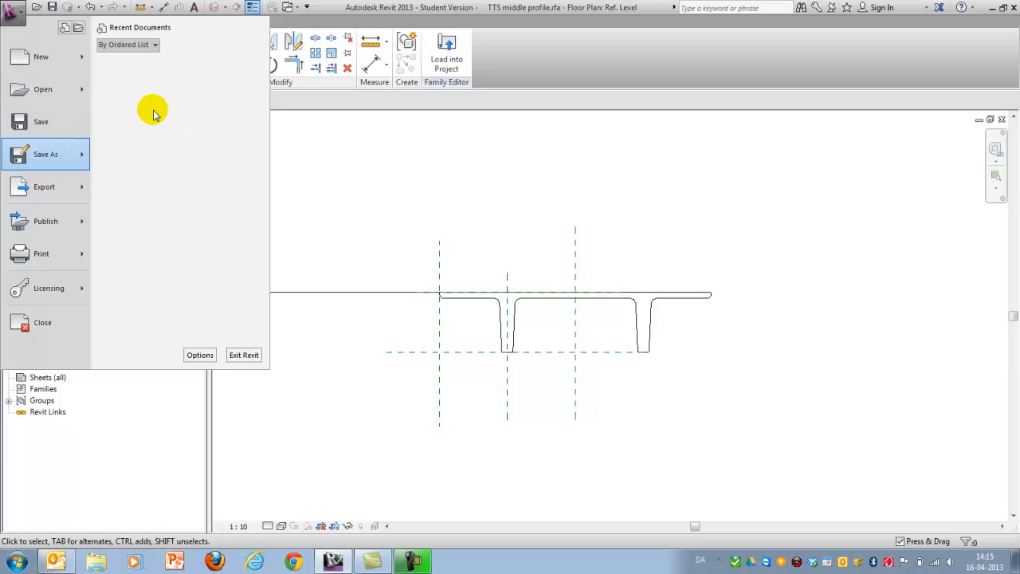
click(153, 113)
click(142, 198)
text(TTS end profile.rfa)
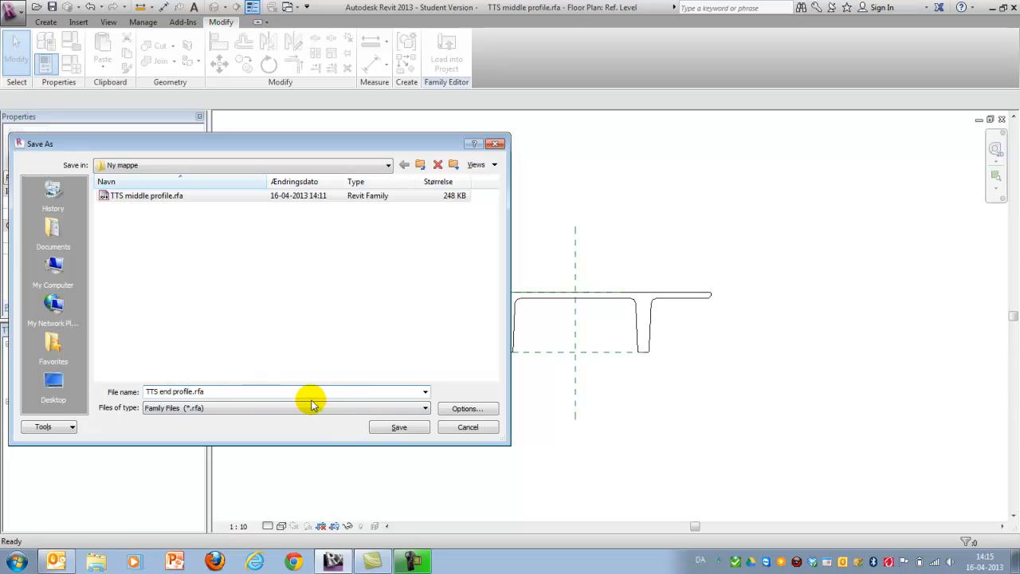
click(398, 429)
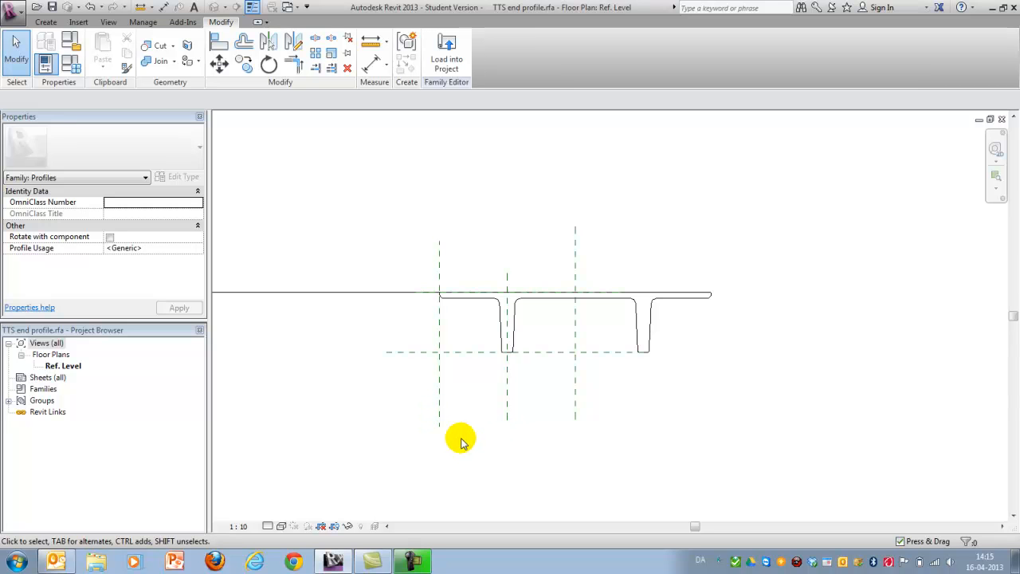
scroll(462, 439, up, 1)
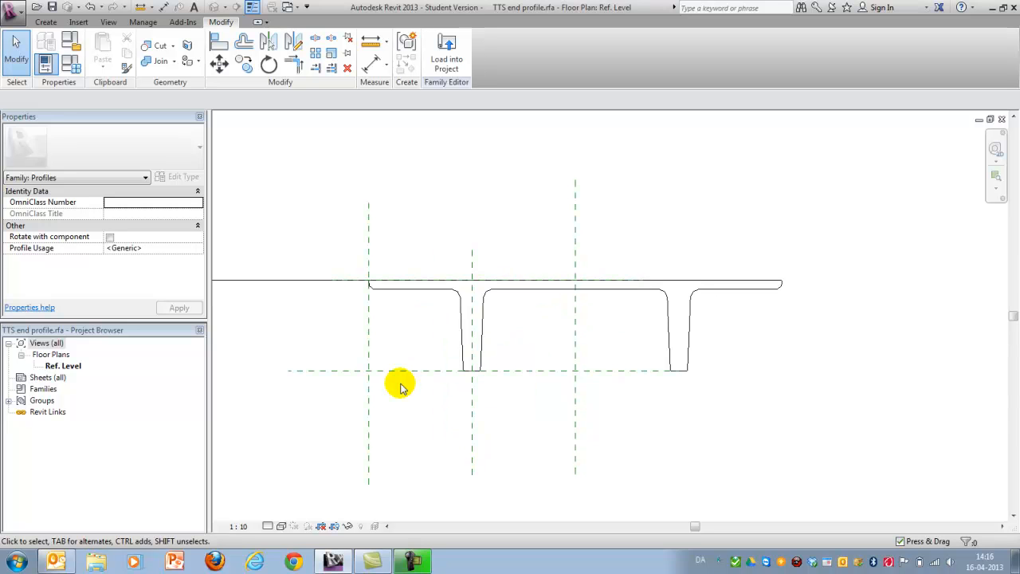